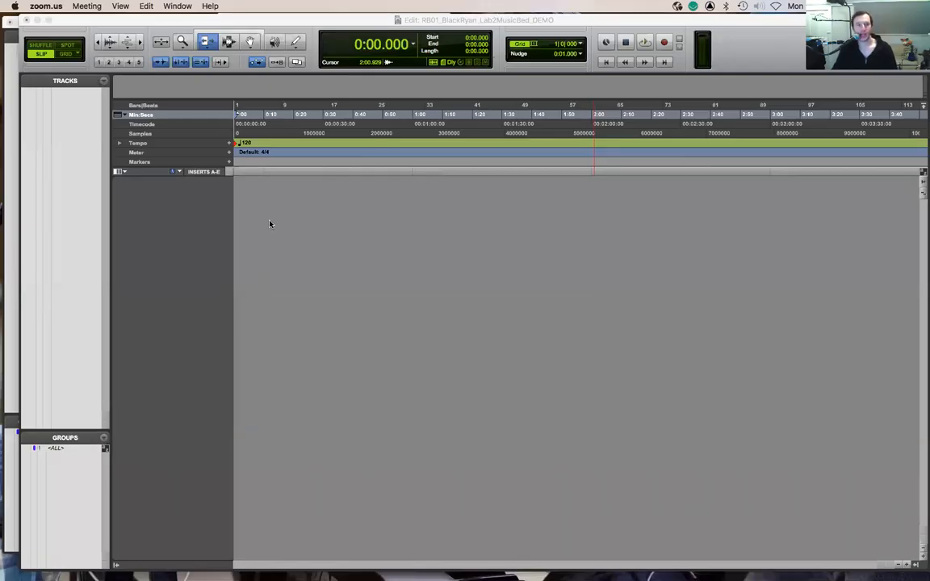
- Import Fund_Lab2_MusicEdit_Source.mp3, converting it into the session's Audio Files folder and placing it on a new track at Session Start
left_click(283, 226)
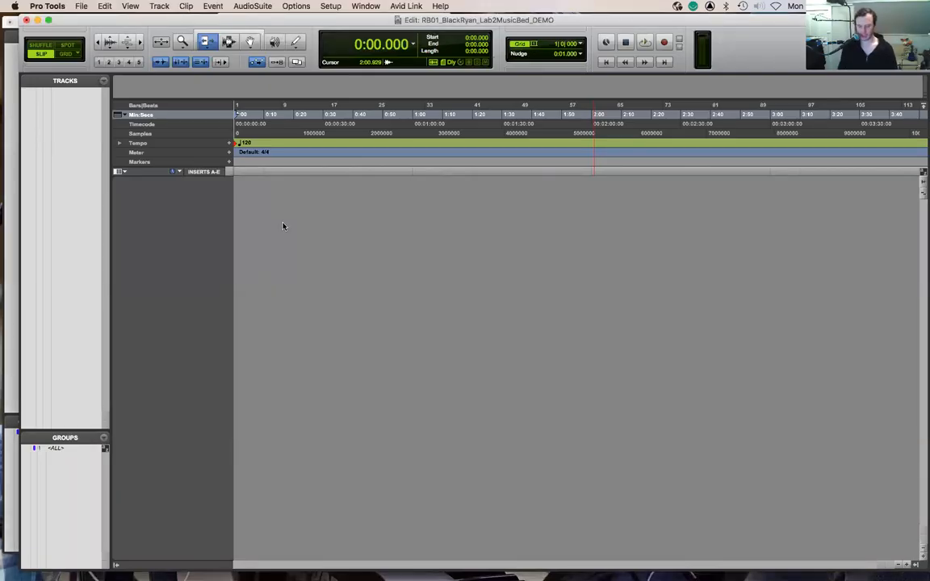
key("super+shift+i")
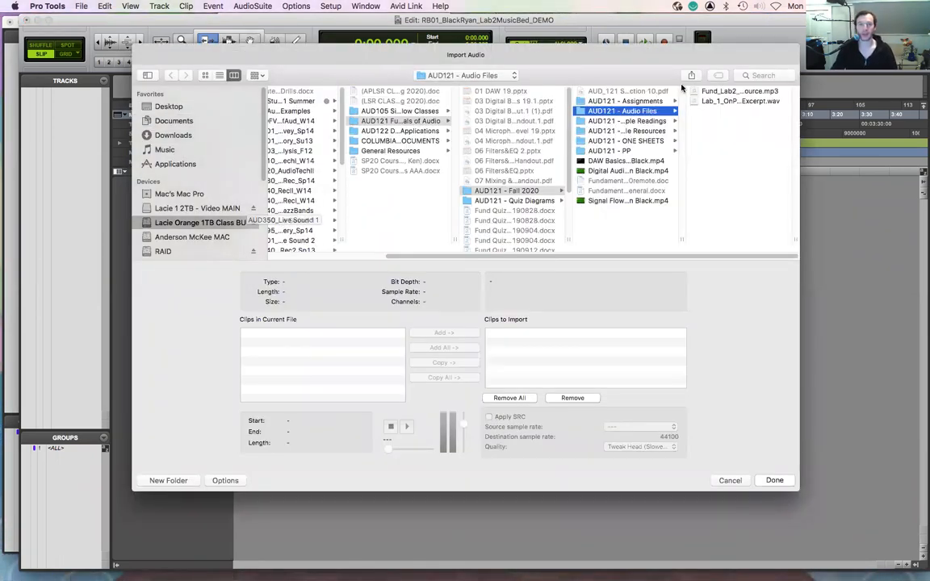
left_click(738, 92)
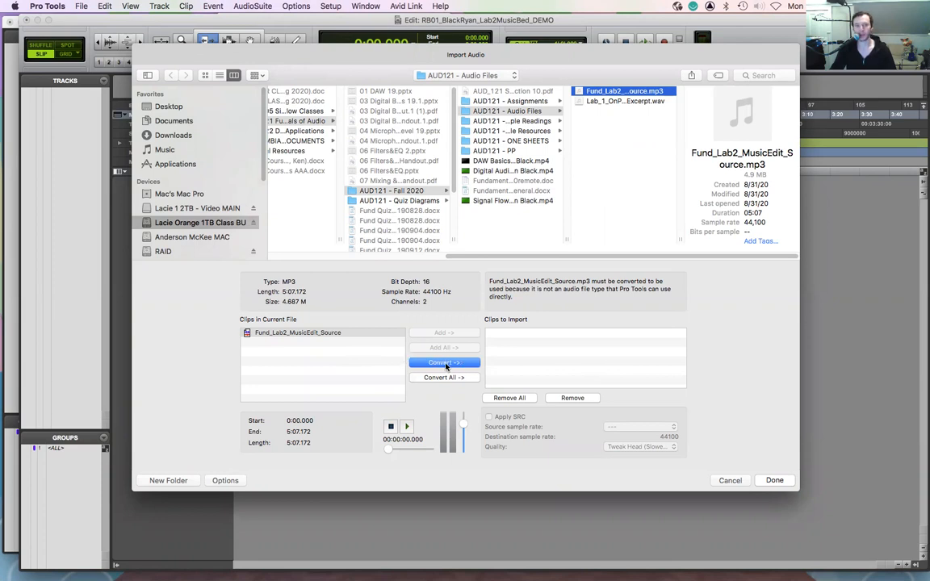
left_click(446, 365)
left_click(773, 480)
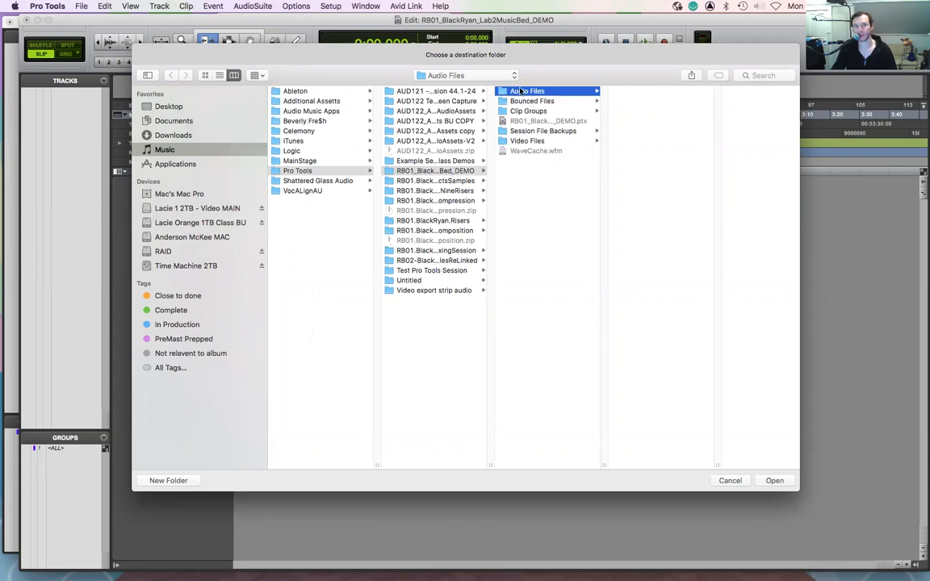
left_click(776, 481)
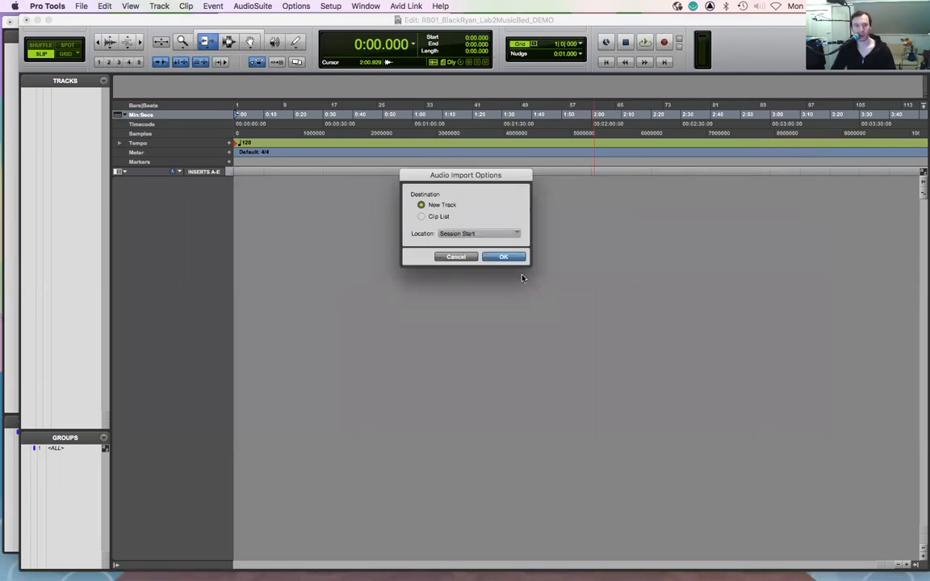
left_click(503, 256)
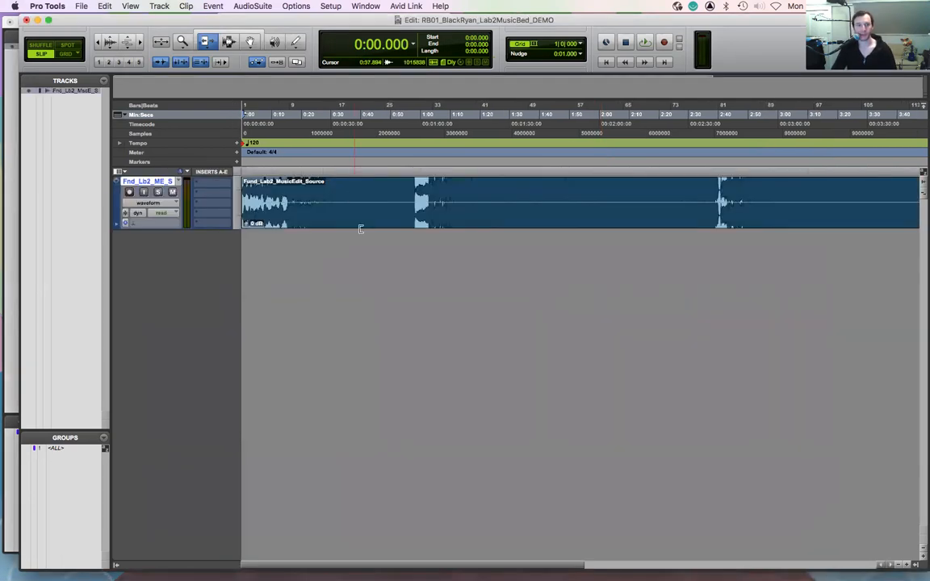
left_click(109, 46)
left_click(109, 46)
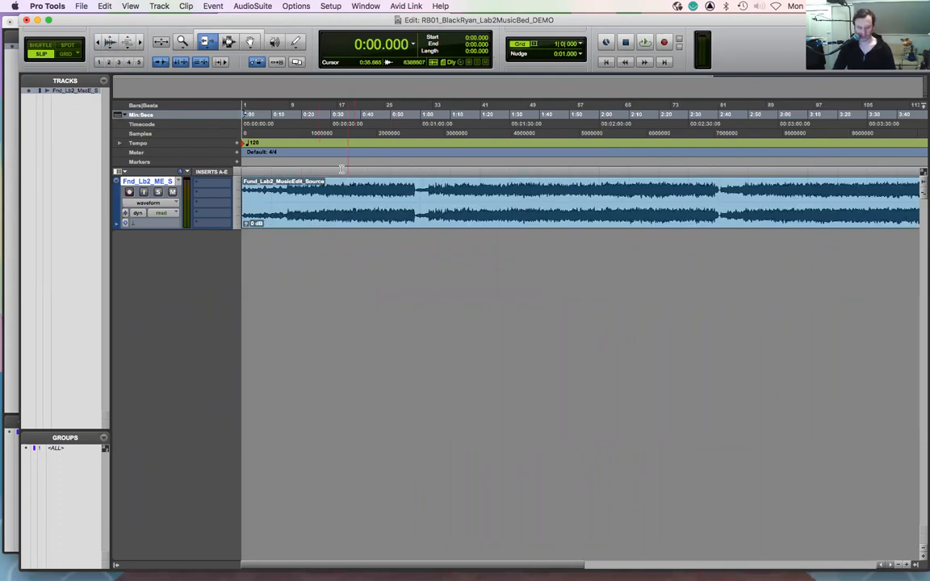
- Create two new stereo audio tracks and one stereo master fader
key("super+shift+n")
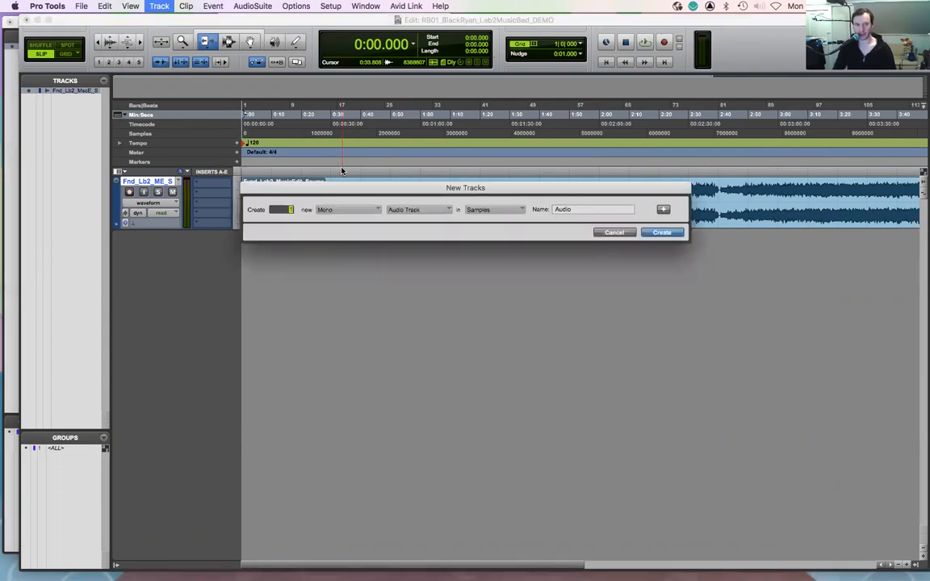
key("super+Right")
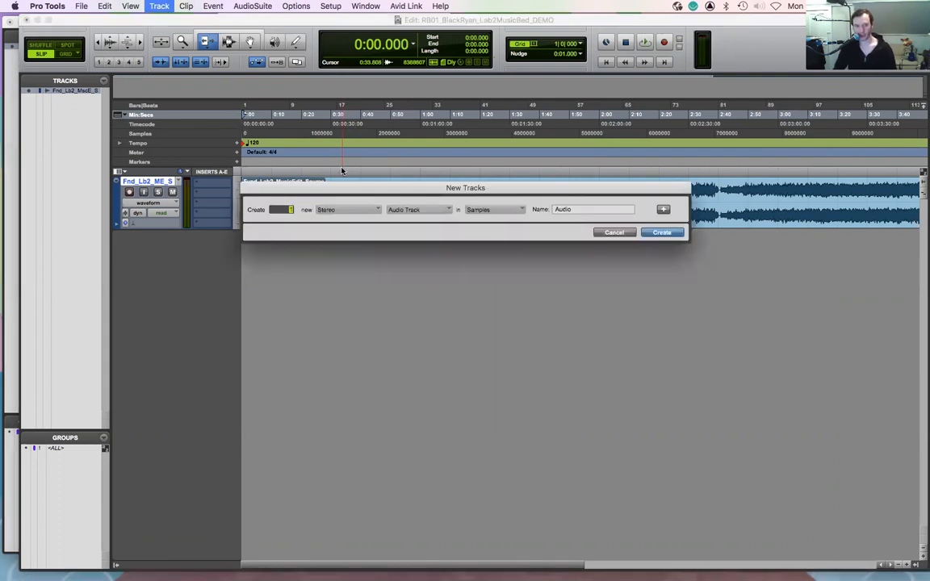
type("2")
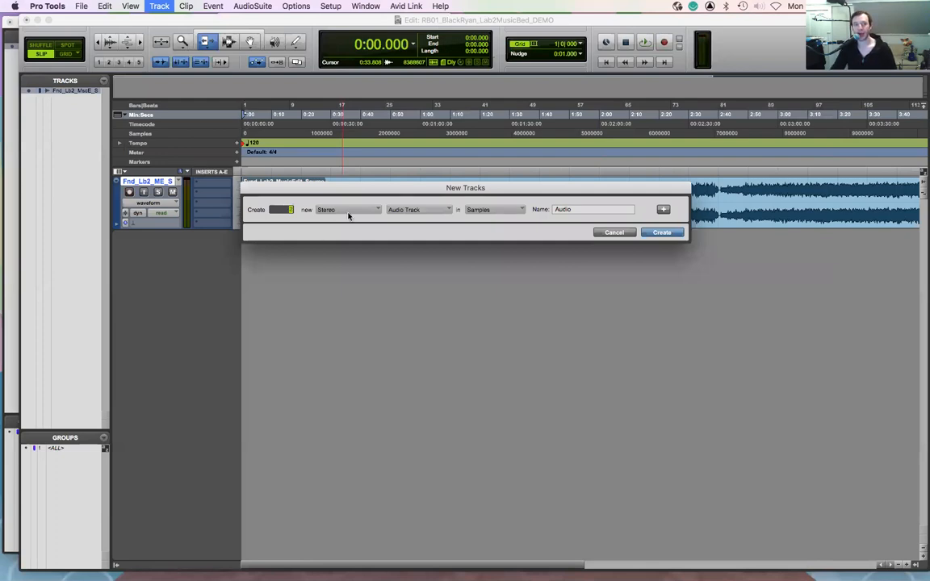
left_click(662, 233)
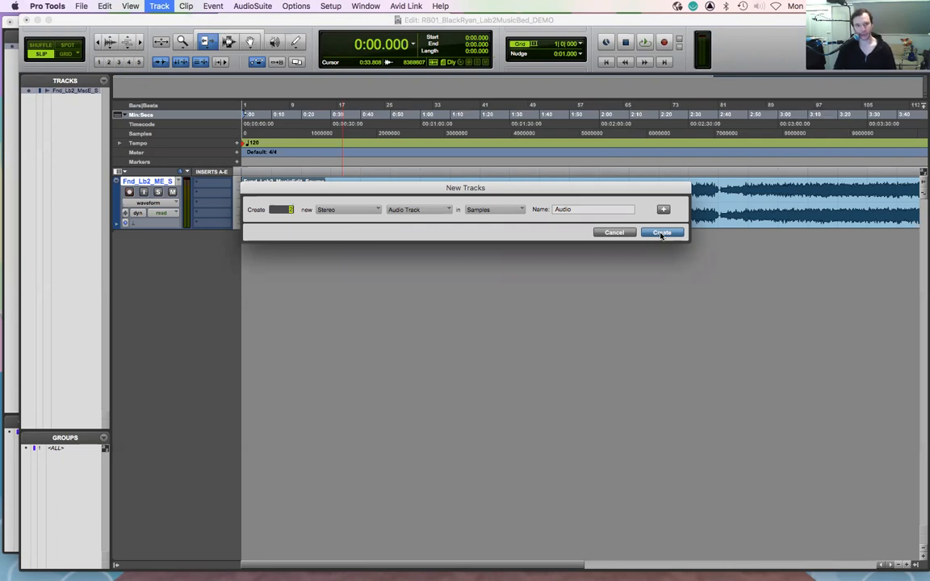
left_click(663, 209)
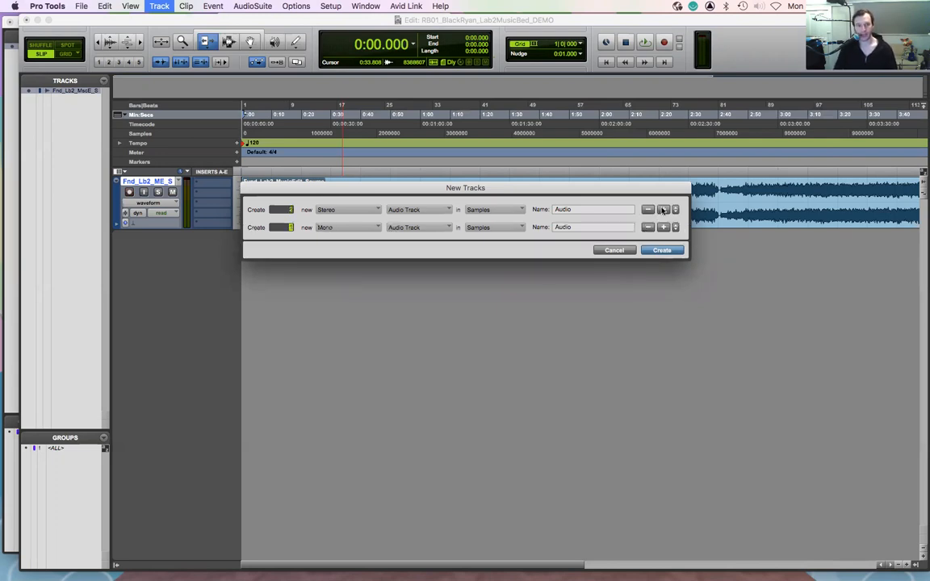
key("super+Down")
key("super+Down")
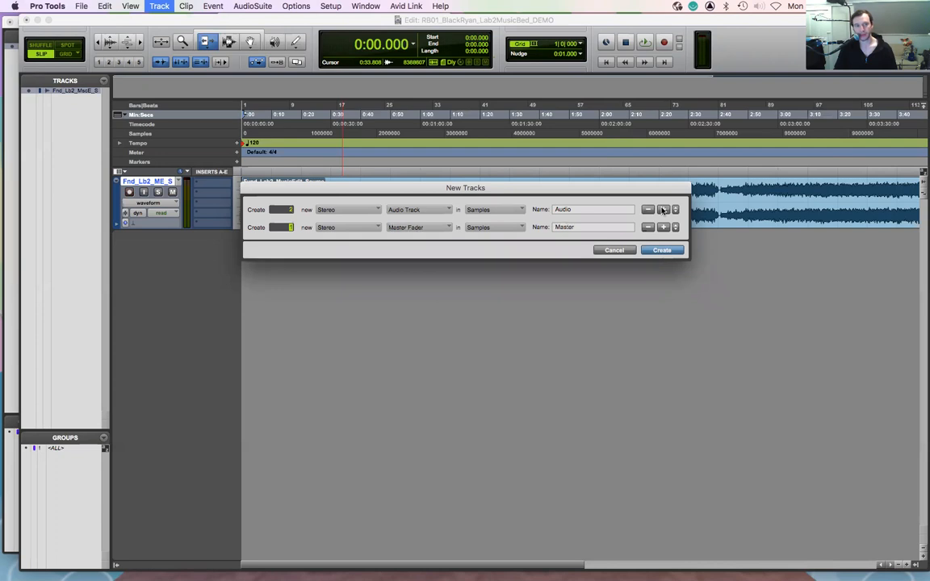
left_click(662, 251)
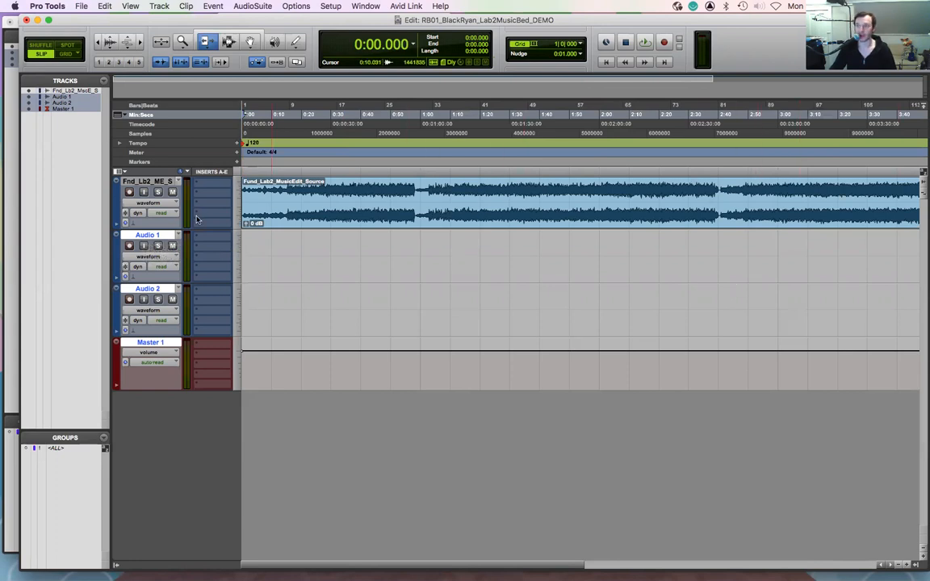
- Rename the imported music track as Source Track and the two empty audio tracks as Captures and Comp
double_click(148, 181)
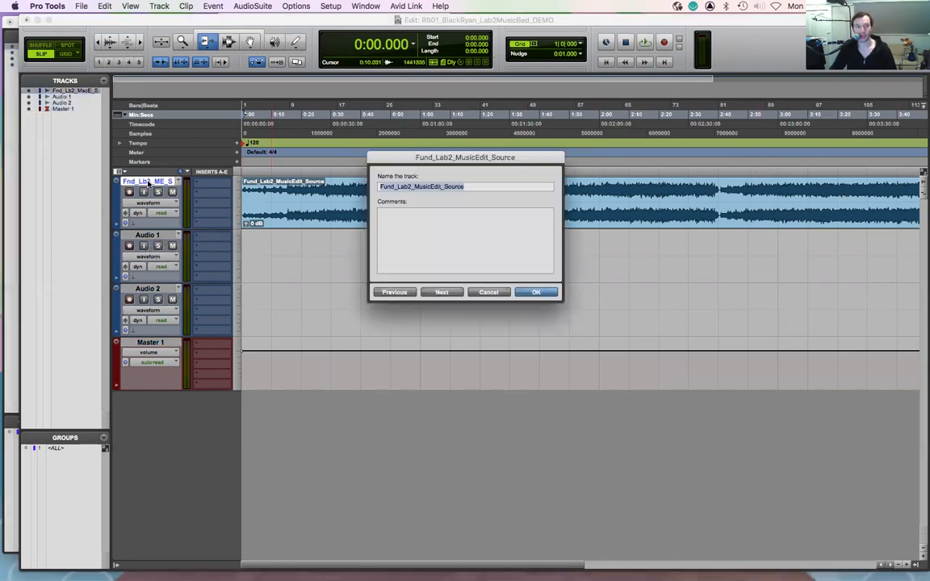
type("Source Track")
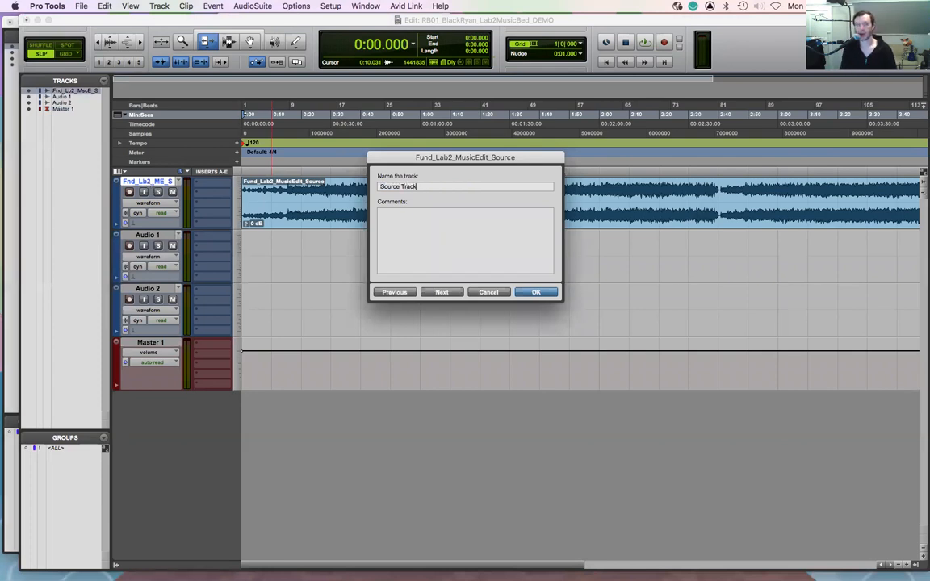
key("Tab")
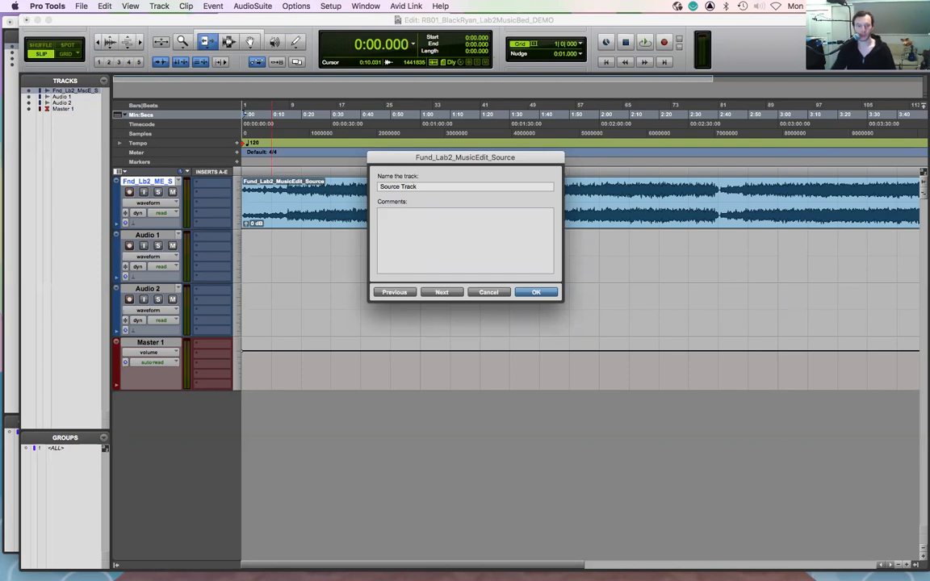
key("Tab")
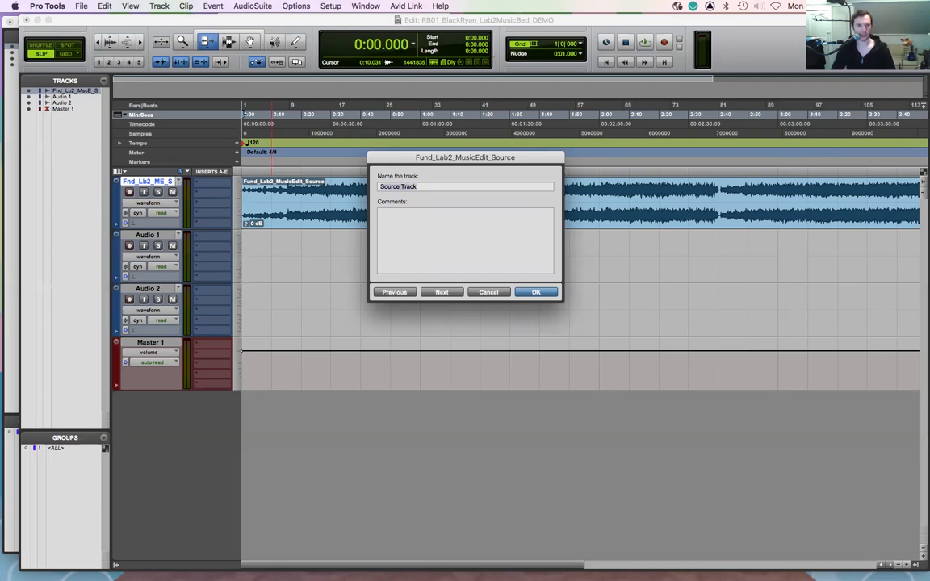
key("super+Right")
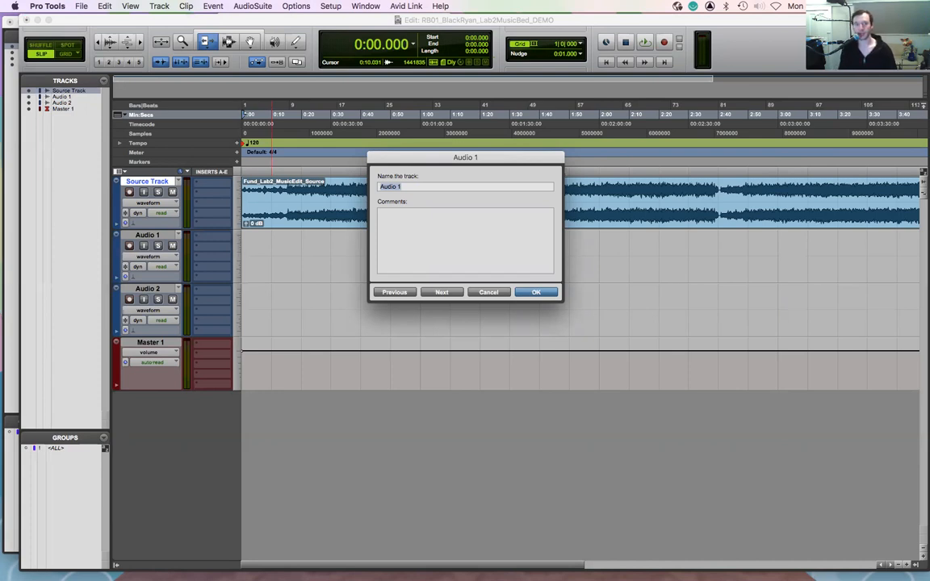
type("Captures")
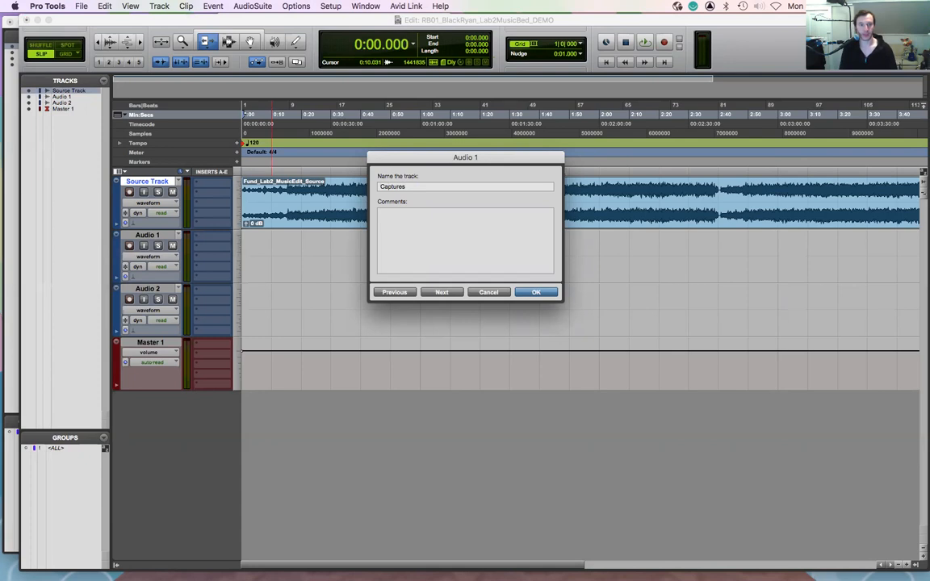
key("super+Right")
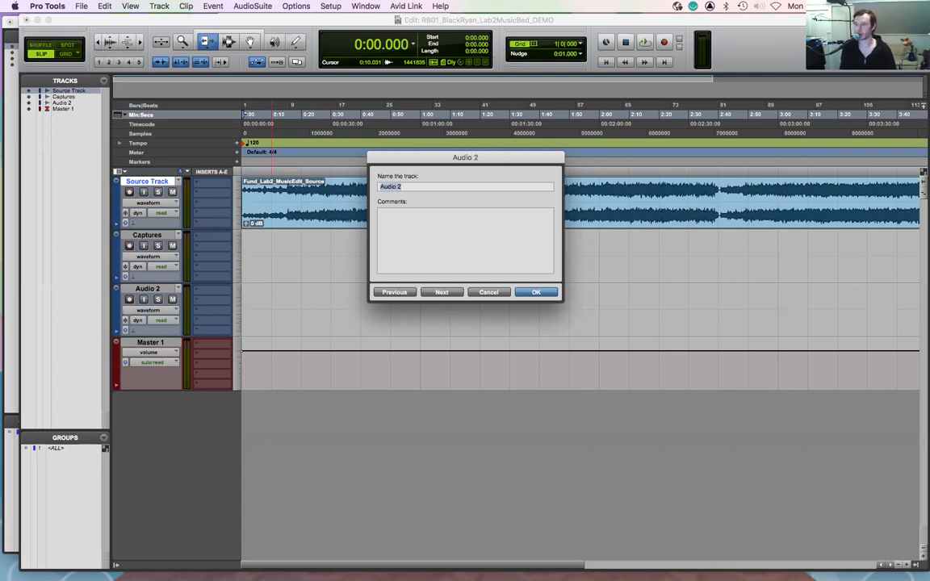
type("Comp")
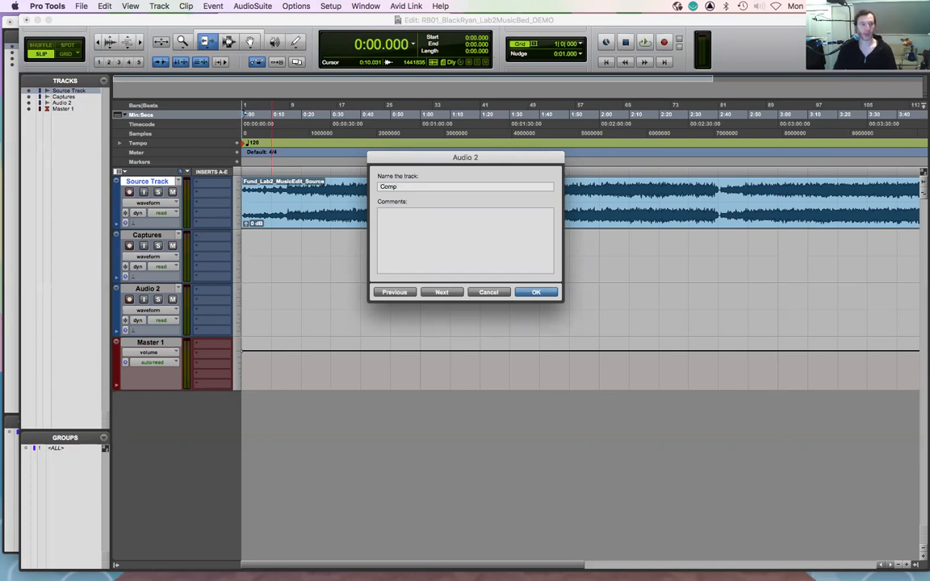
key("Return")
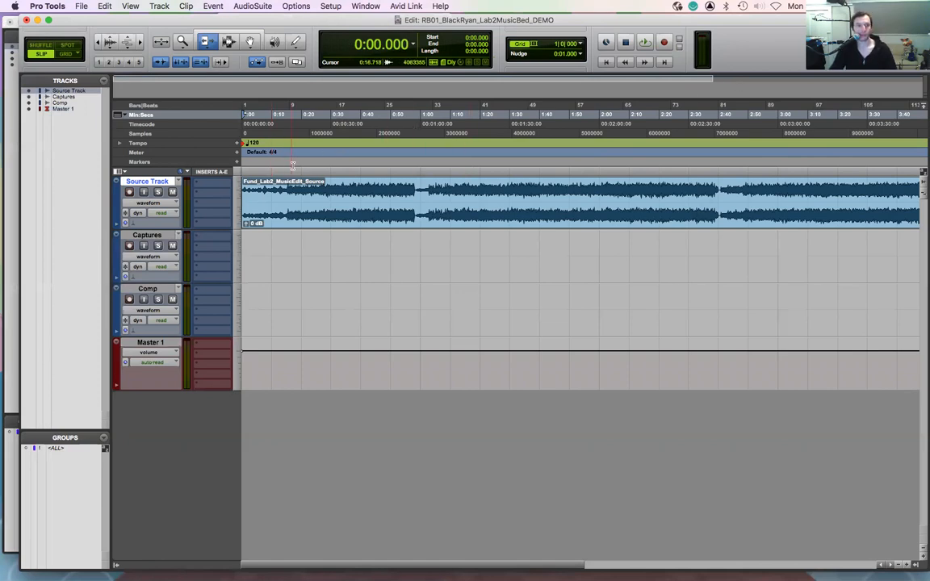
- Play the source music from about 0:16 and stop after a short listen
left_click(291, 114)
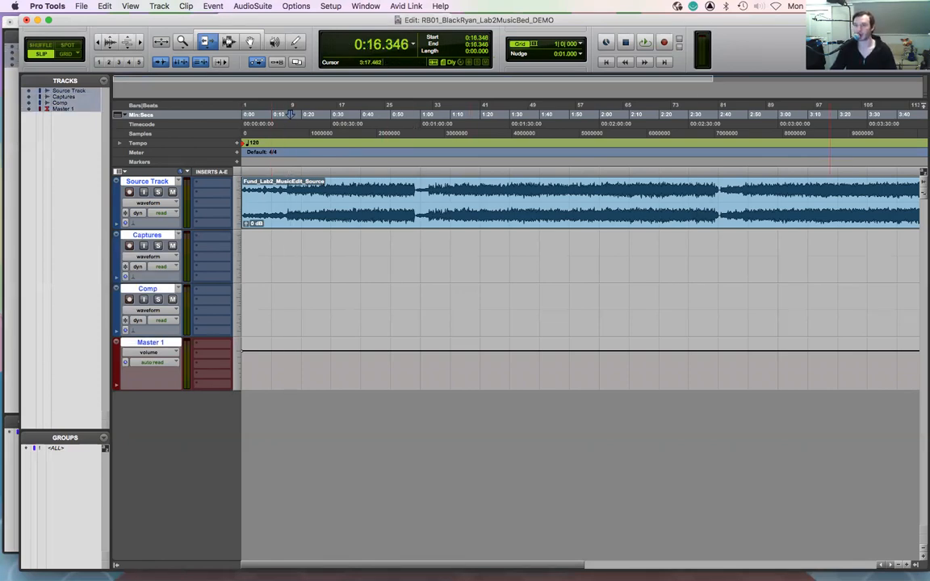
key("space")
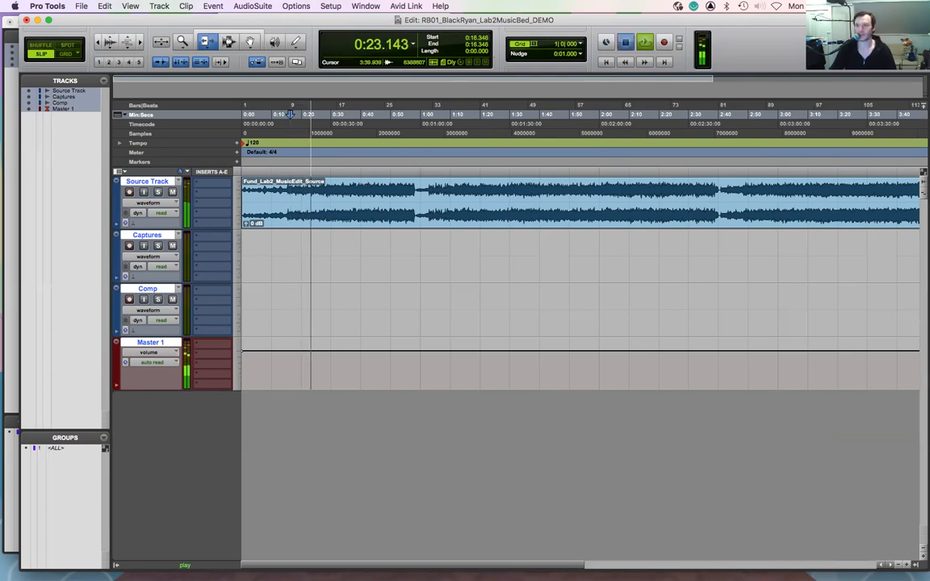
key("space")
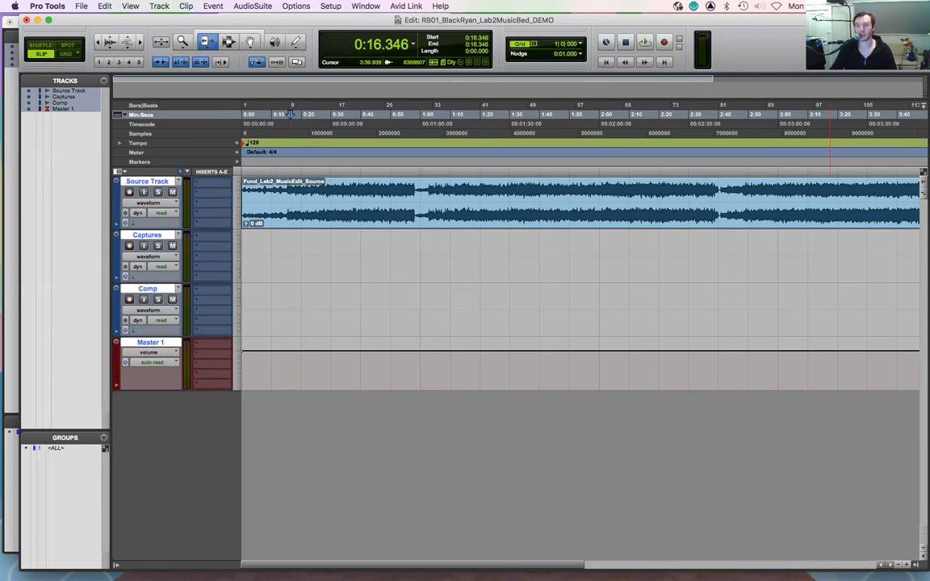
- Play the source music from about 0:08.5 to review the intro's waveform up close, then stop playback
left_click(267, 170)
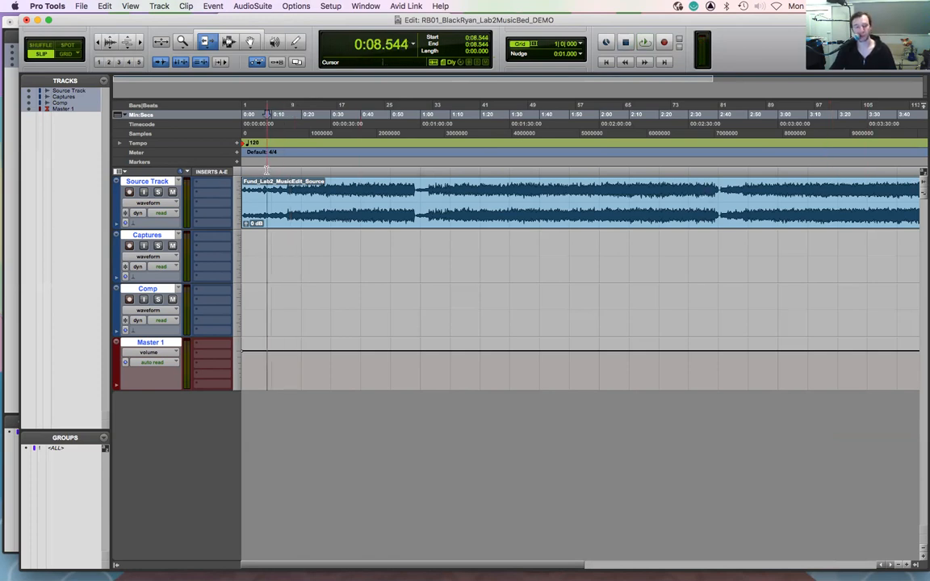
key("space")
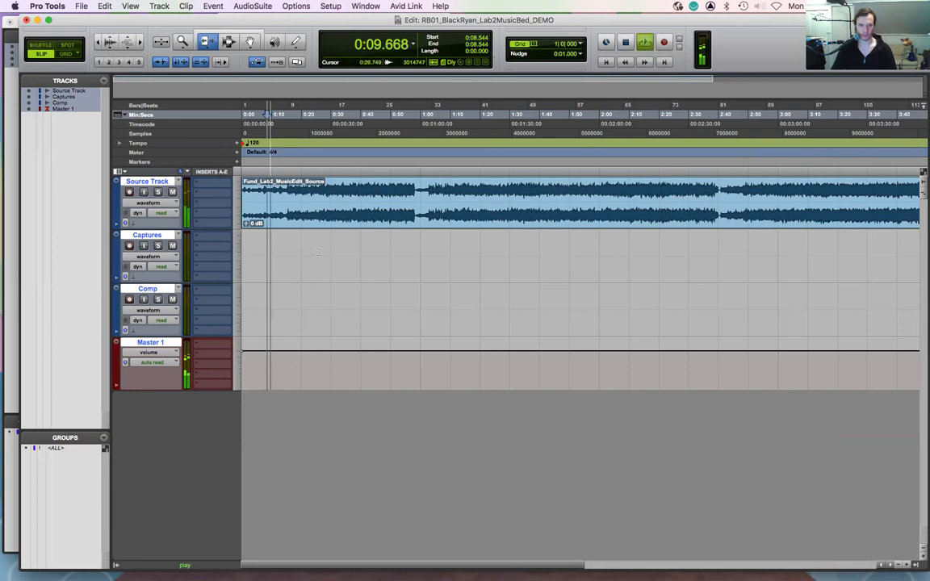
key("super+bracketright")
key("super+bracketright")
key("super+bracketright")
key("super+bracketright")
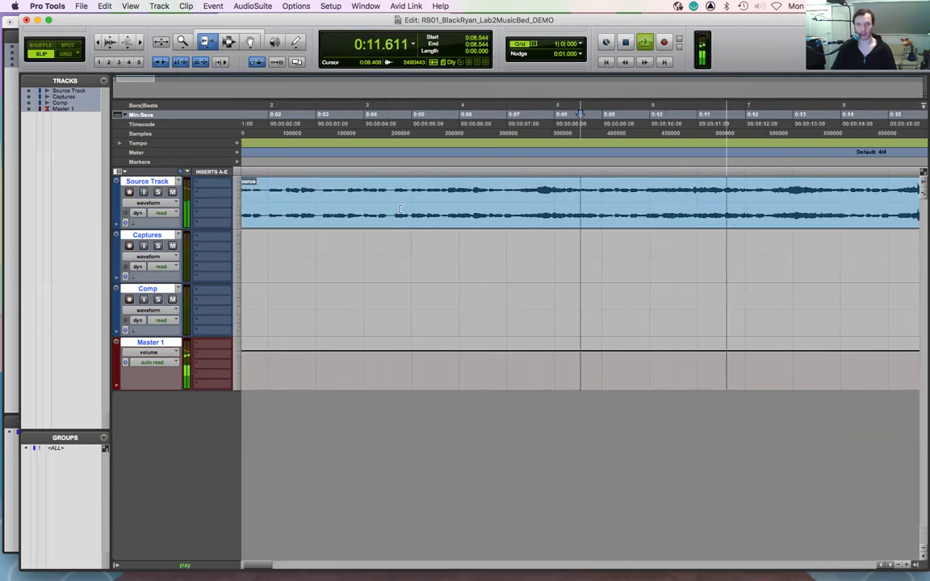
key("super+bracketleft")
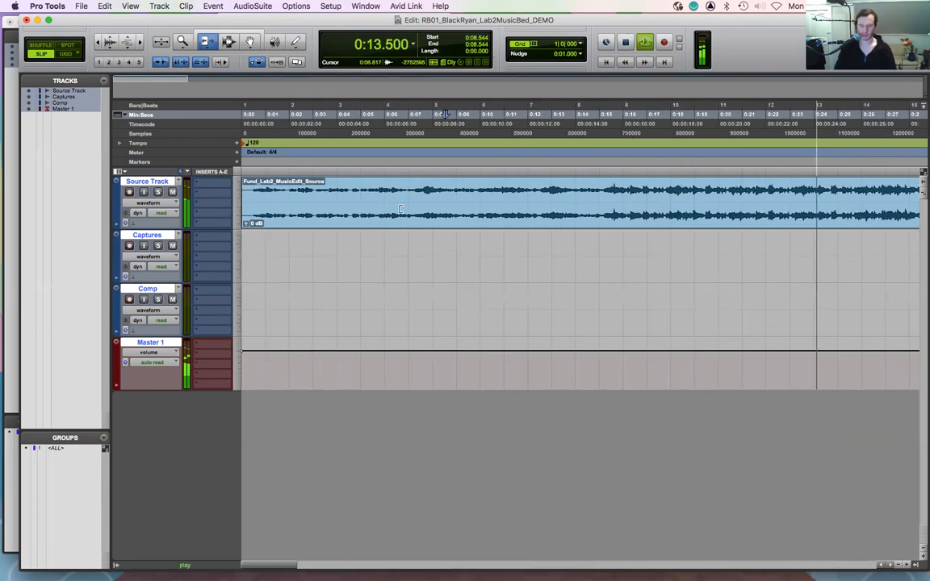
key("super+bracketleft")
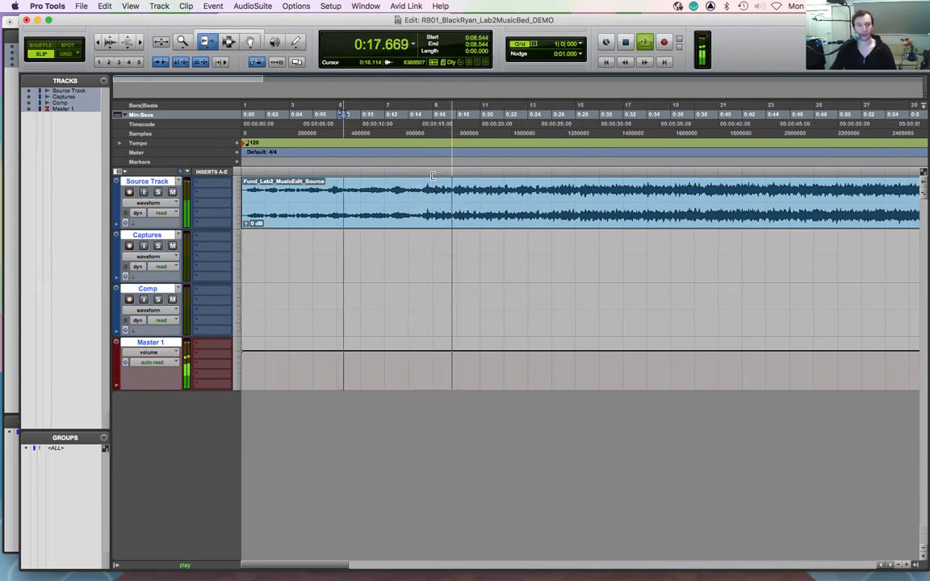
key("space")
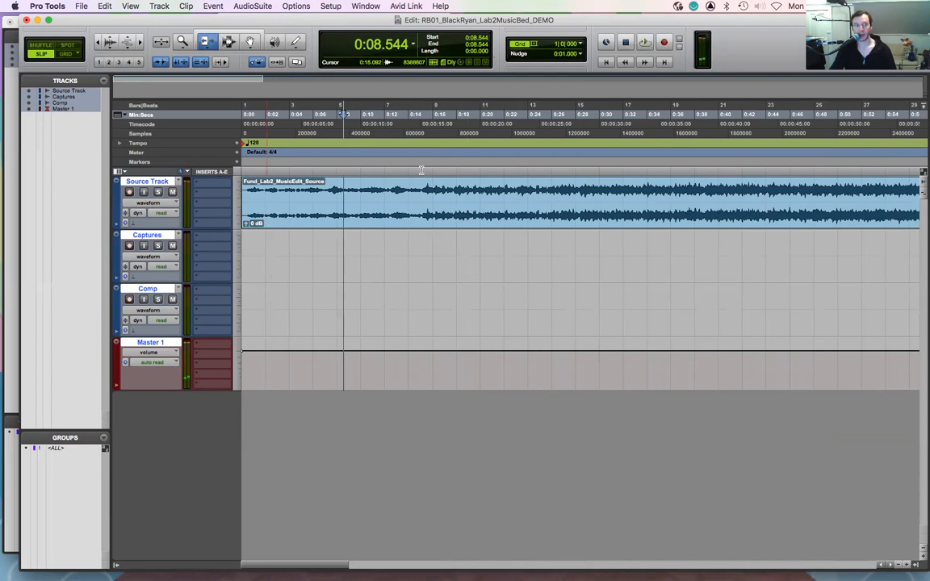
- Place the edit cursor at about 0:07.8 and increase the Source Track's height to enlarge its waveform
left_click(333, 168)
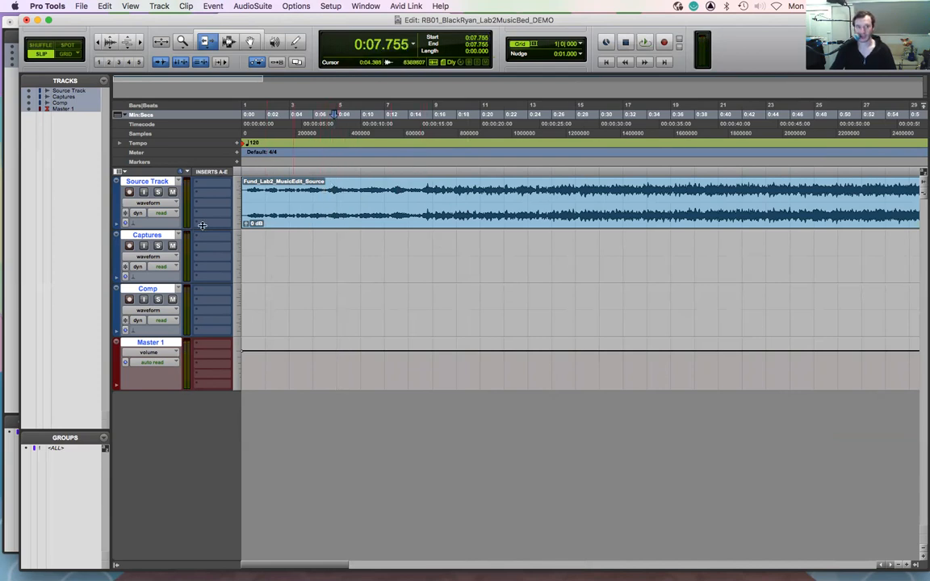
left_click_drag(202, 227, 243, 304)
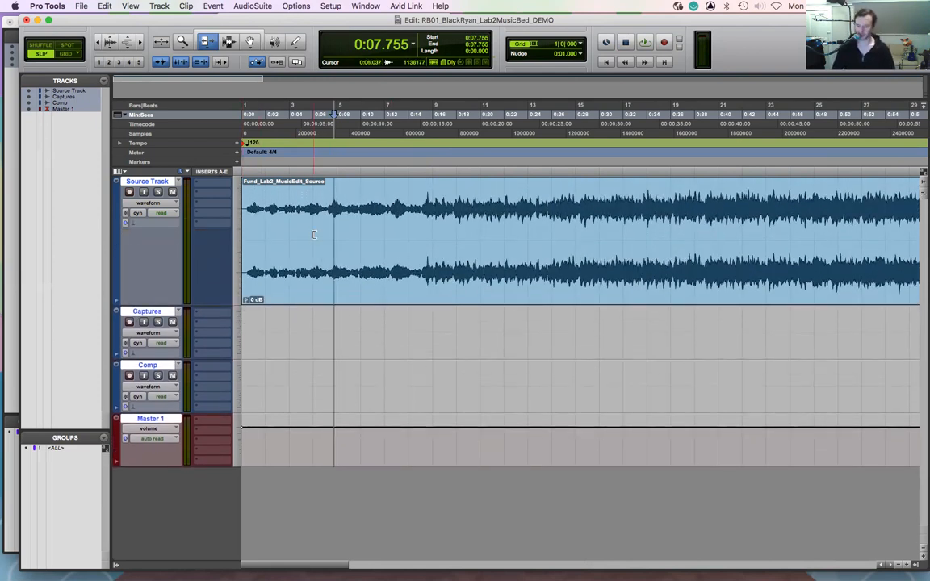
key("super+bracketright")
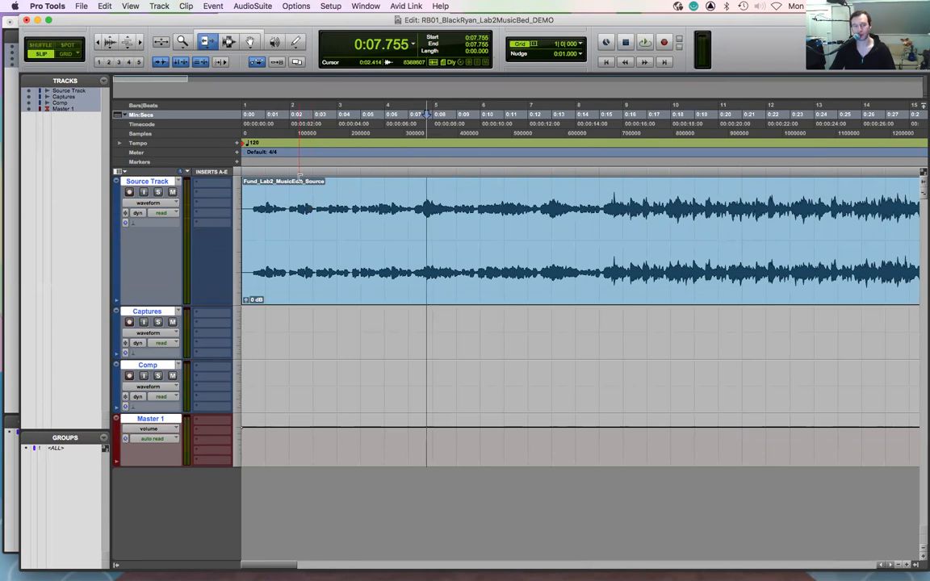
- Play the source music to locate a phrase, then separate about 0:16.2 to 0:21.6 on the Source Track into its own clip
key("space")
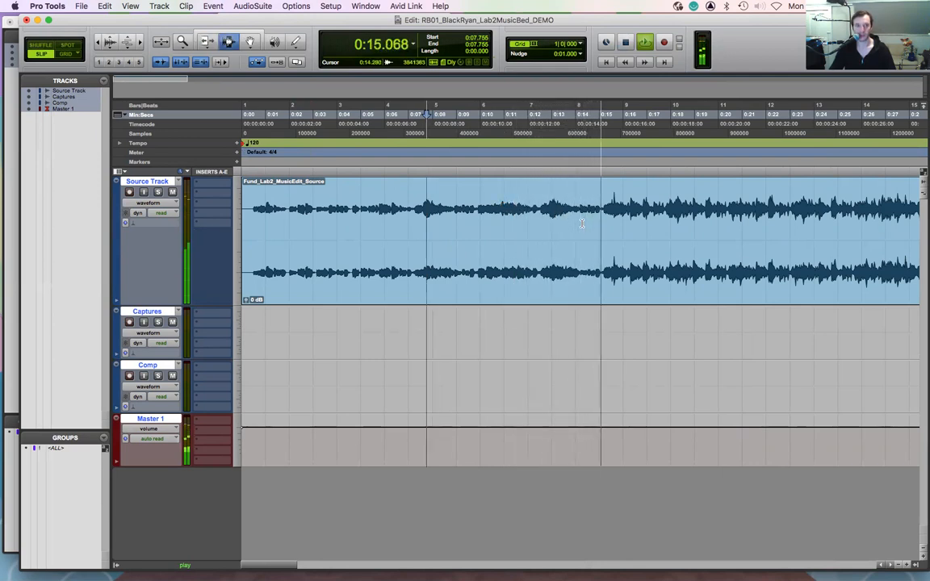
left_click(628, 210)
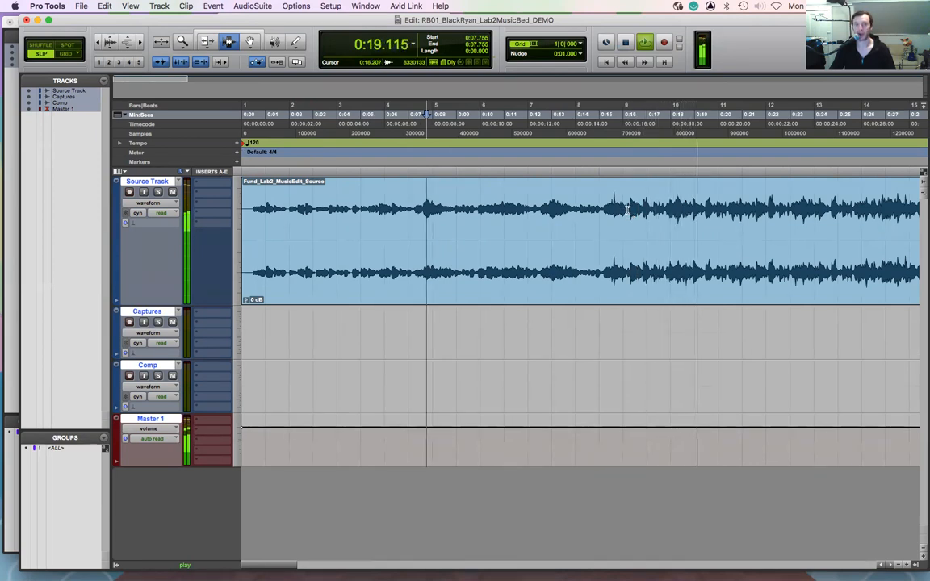
left_click_drag(628, 210, 755, 226)
key("space")
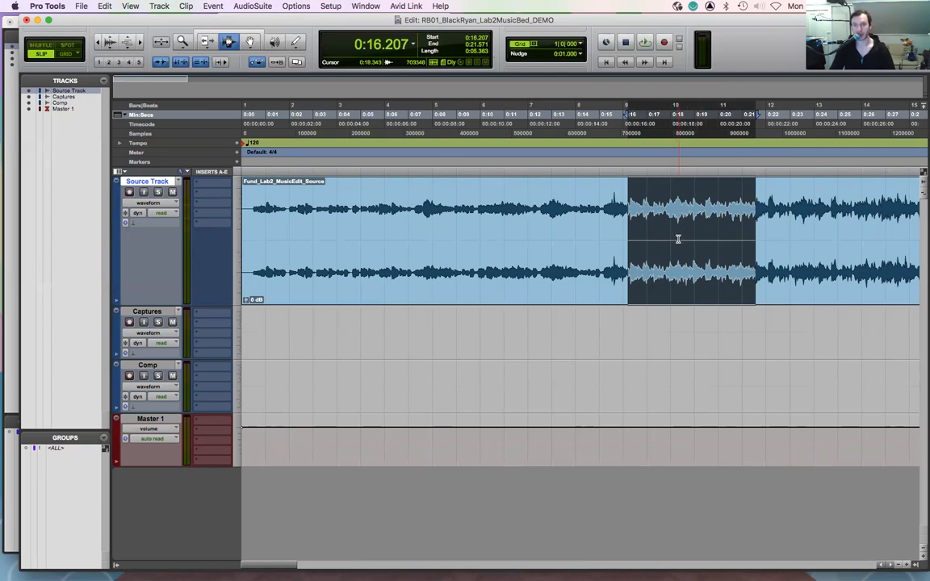
key("super+e")
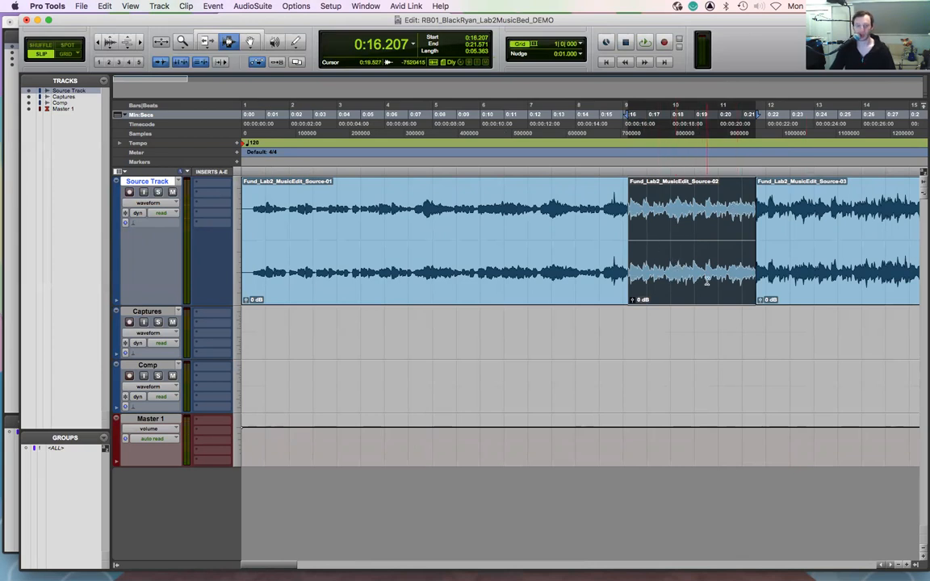
- Copy the separated 0:16.2 clip from the Source Track to the Captures track at the same time position, leaving the original in place
key("F8")
left_click_drag(685, 279, 689, 338)
key("super+z")
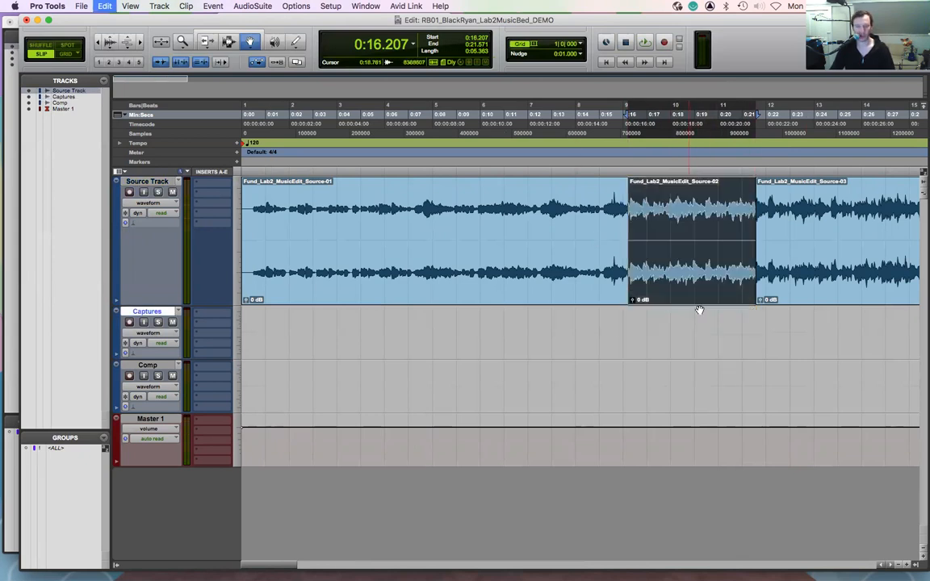
left_click_drag(696, 294, 699, 346)
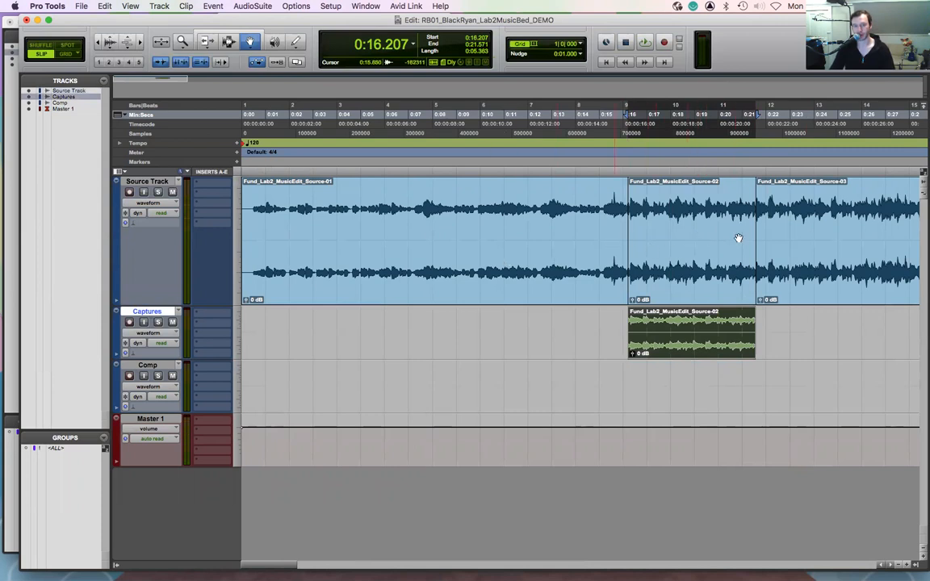
- Play the source music from about 0:25.5 to listen for the next usable phrase, then stop playback
scroll(713, 239, "right", 5)
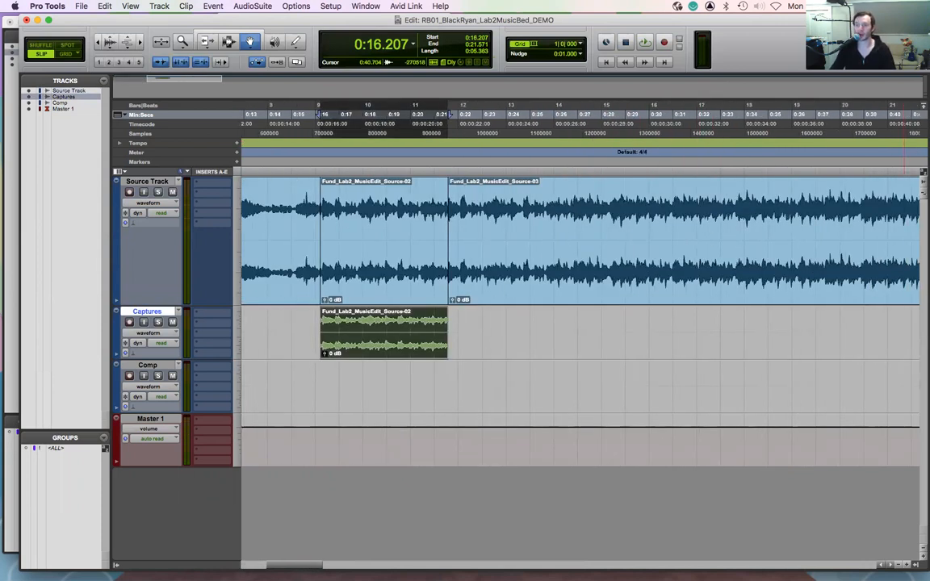
left_click(515, 166)
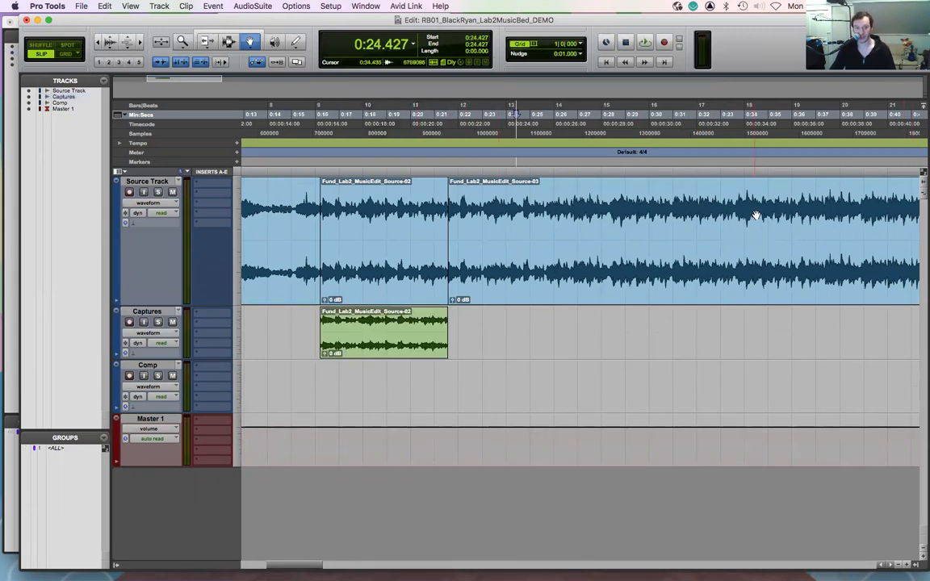
left_click(541, 172)
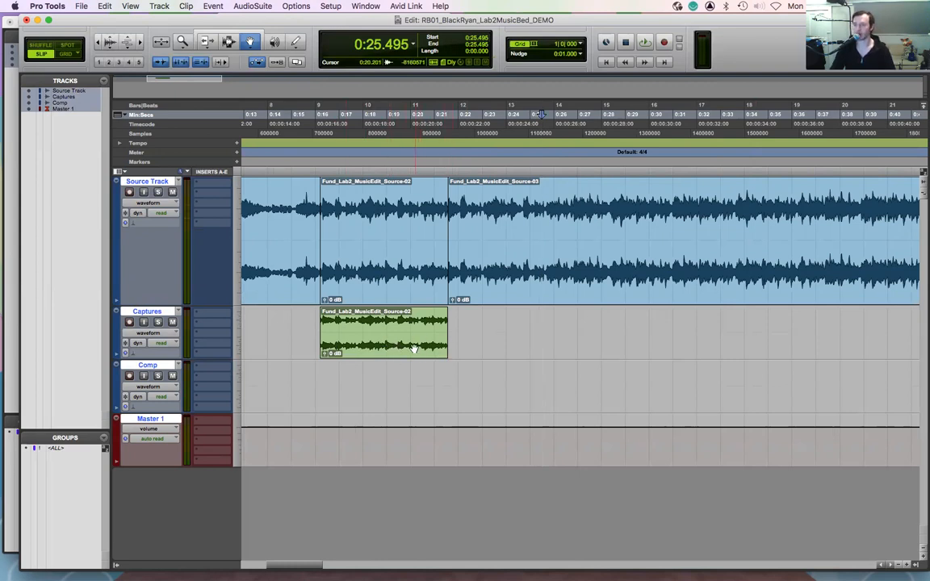
key("space")
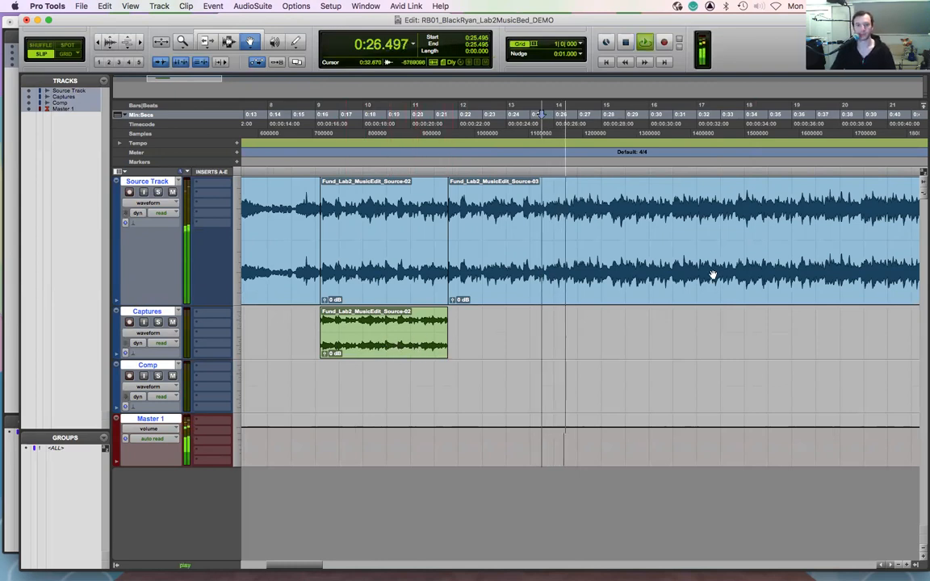
scroll(722, 278, "right", 3)
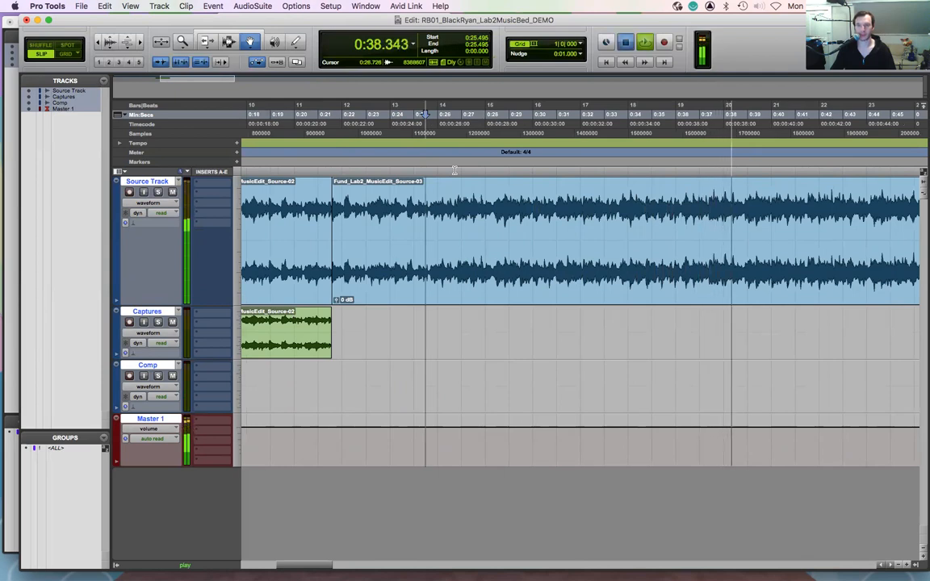
key("space")
- Audition short passages of the source music from about 0:26.7 and about 0:28.2 to find where the next phrase starts
left_click_drag(455, 171, 524, 230)
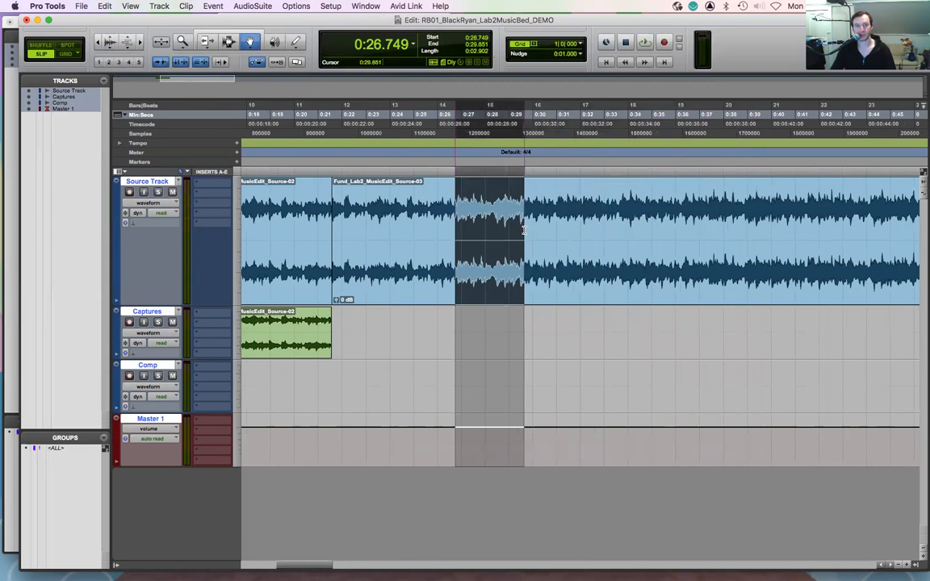
left_click(455, 168)
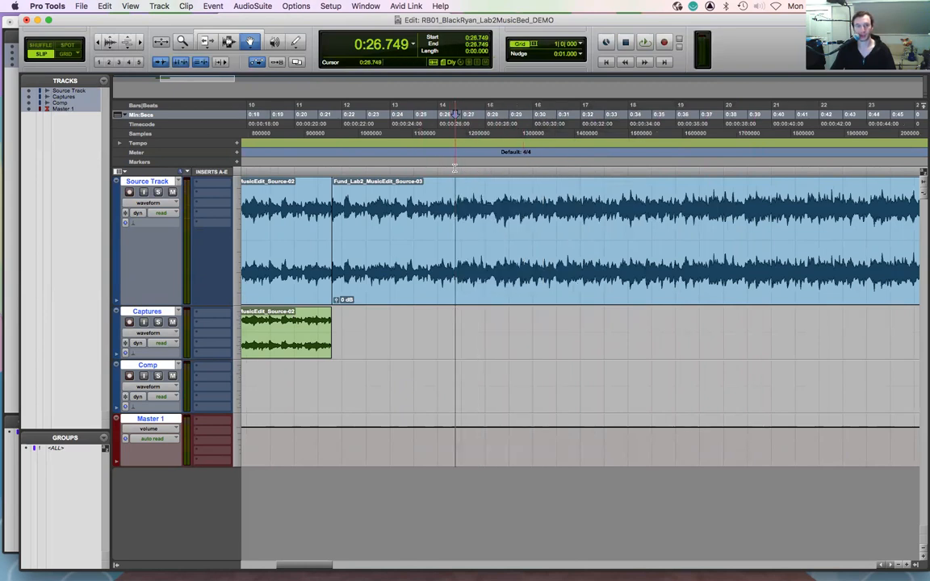
key("space")
left_click(457, 169)
key("space")
left_click(455, 208)
left_click(495, 171)
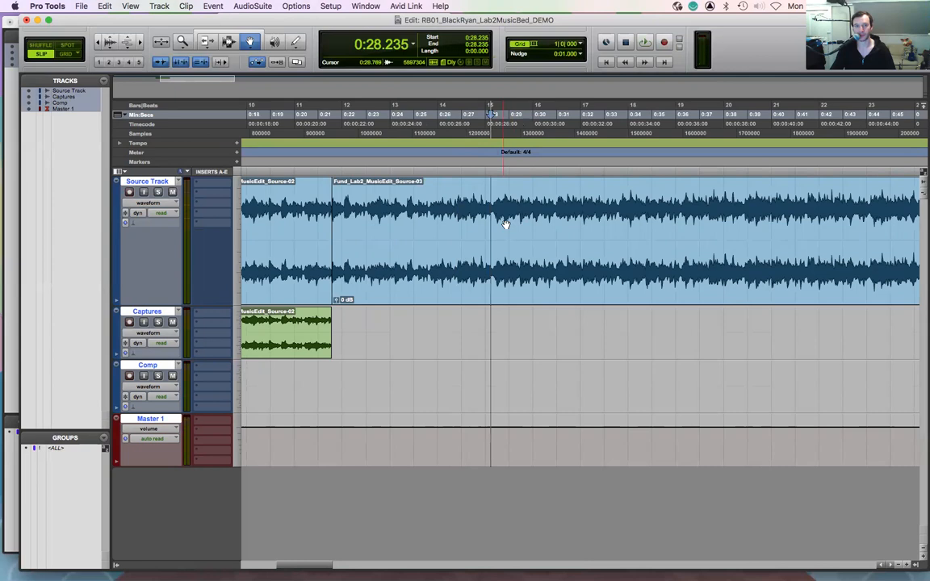
key("space")
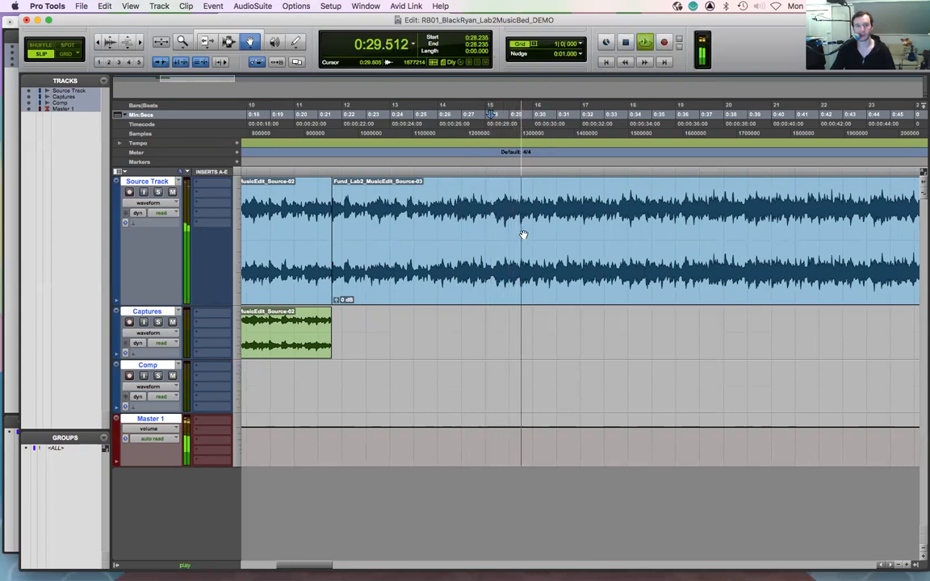
key("space")
- Separate the Source Track phrase from about 0:29.4 to 0:34.9 and copy that clip to the Captures track at the same time position
key("F7")
left_click(518, 205)
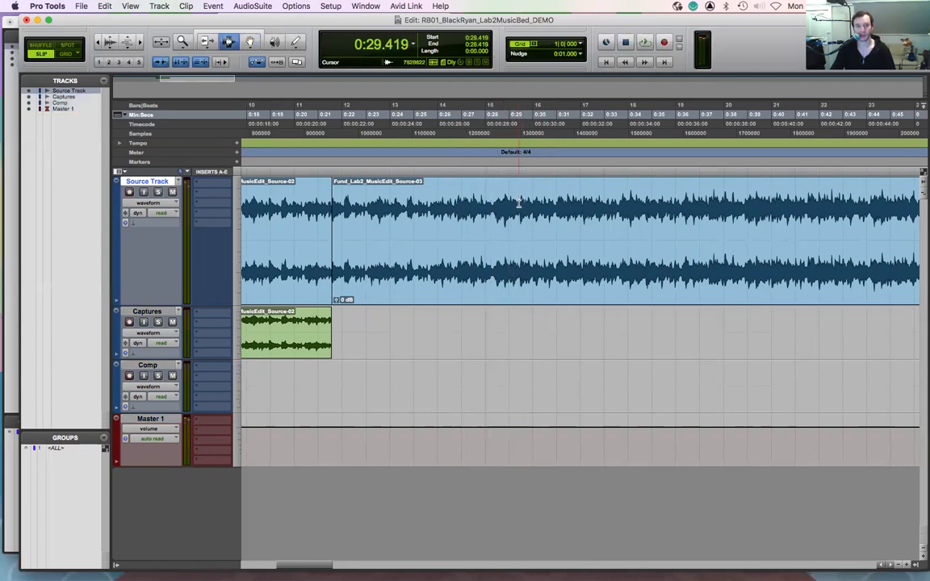
key("space")
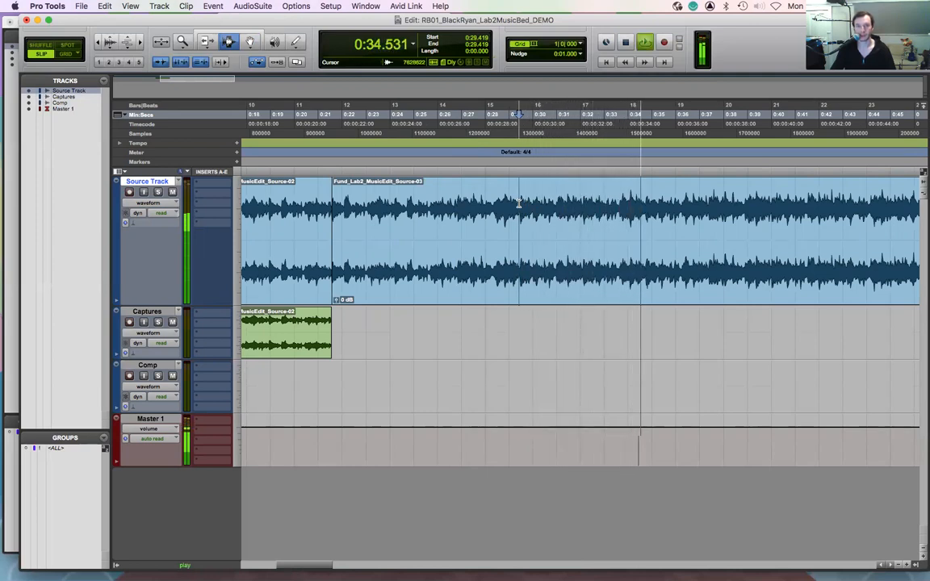
key("space")
left_click_drag(519, 202, 648, 228)
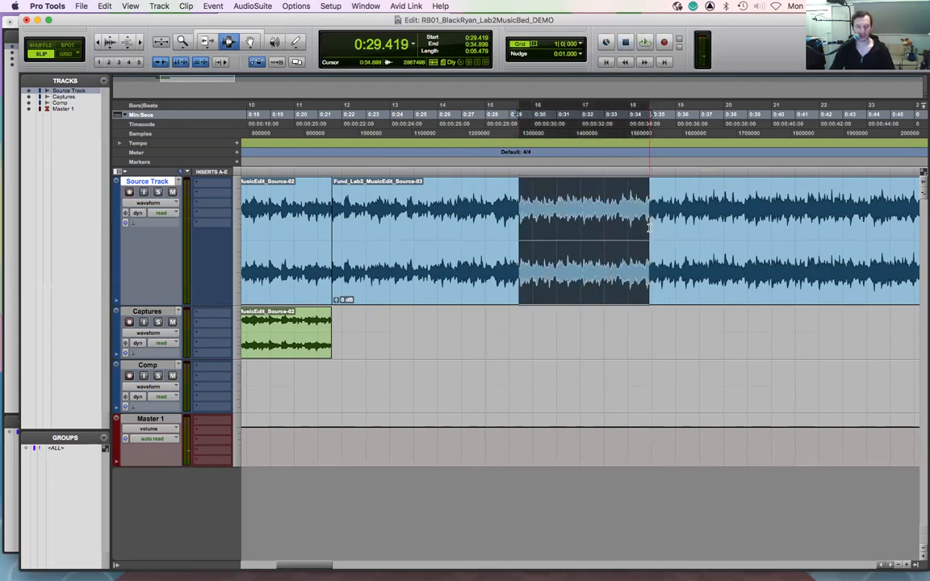
key("super+e")
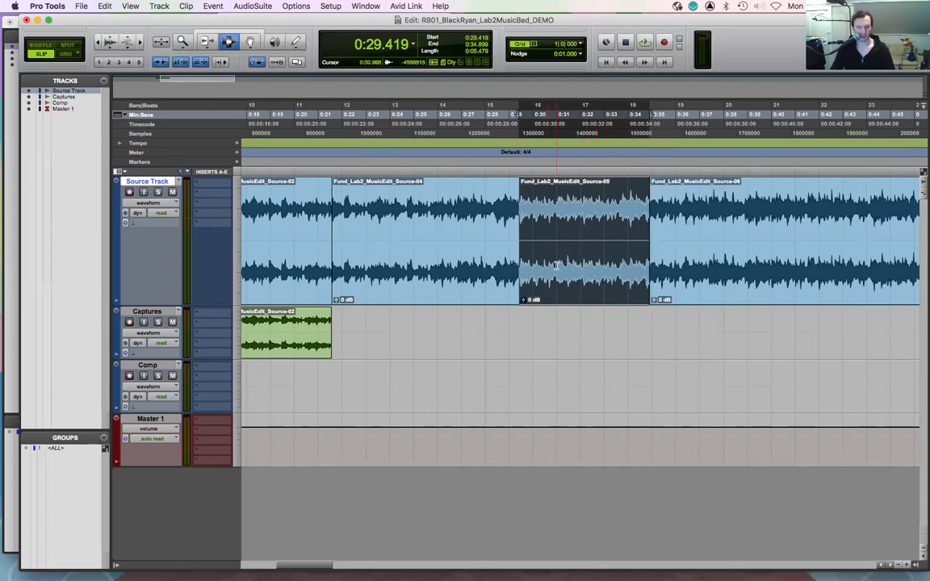
key("F8")
left_click_drag(568, 280, 577, 333)
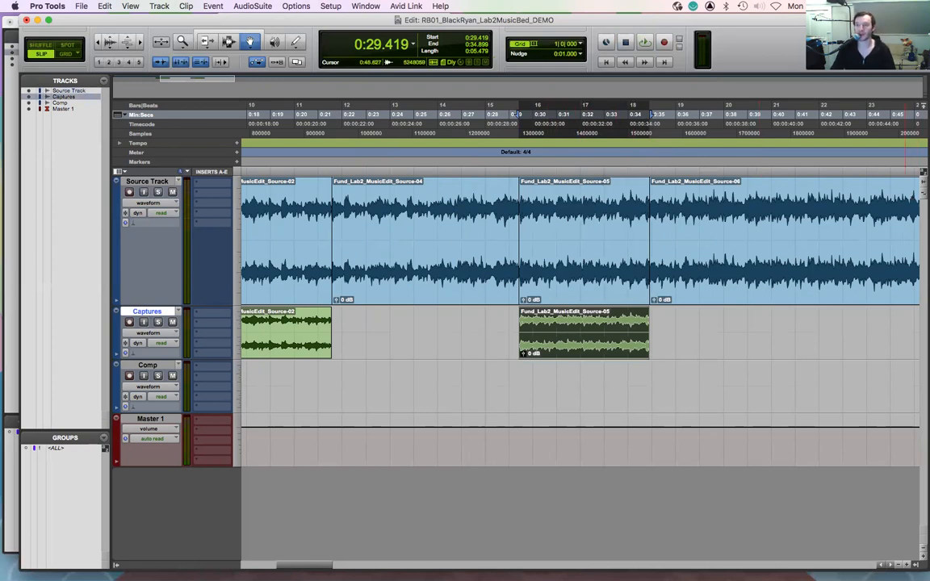
- Play the source music from about 0:38.8 and examine its waveform up close for another phrase start
scroll(726, 242, "right", 1)
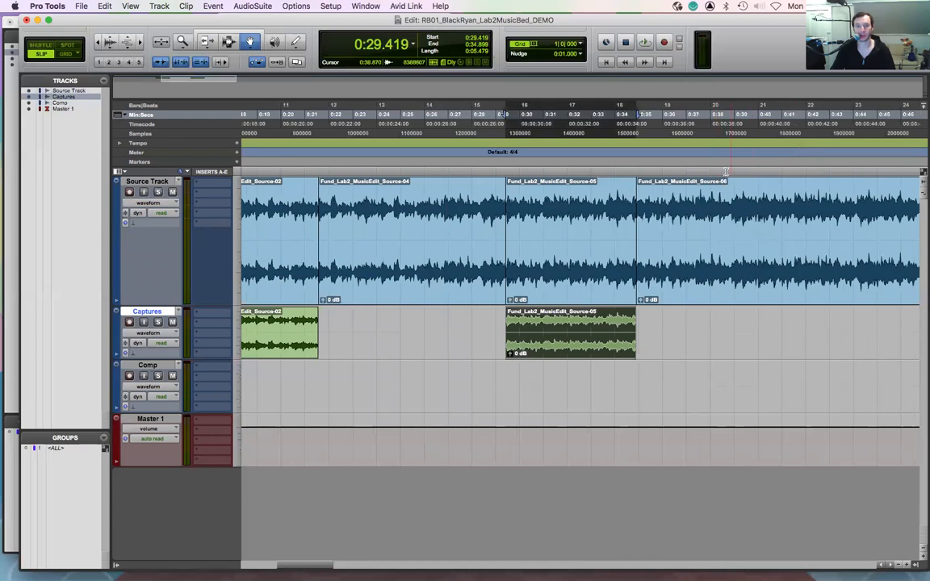
left_click(729, 169)
key("space")
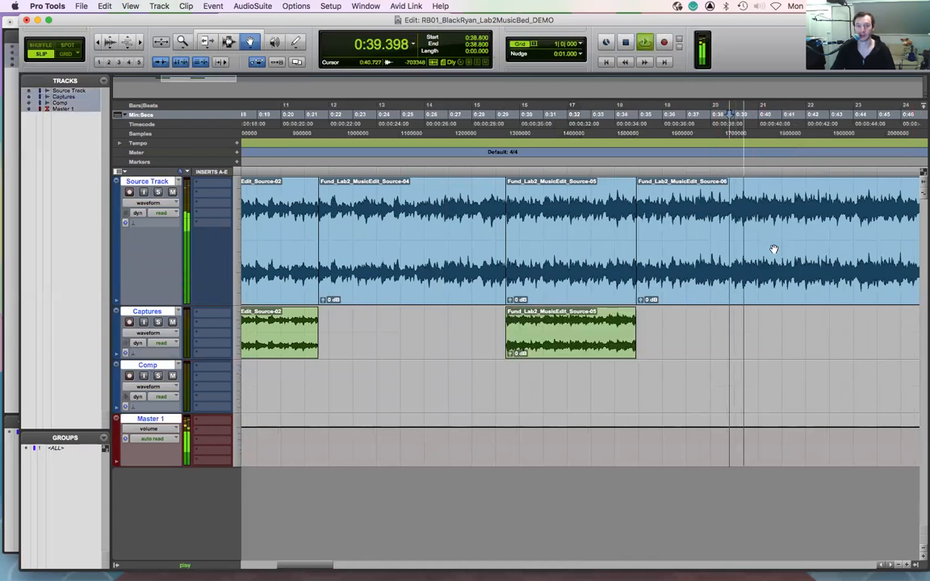
scroll(446, 230, "left", 3)
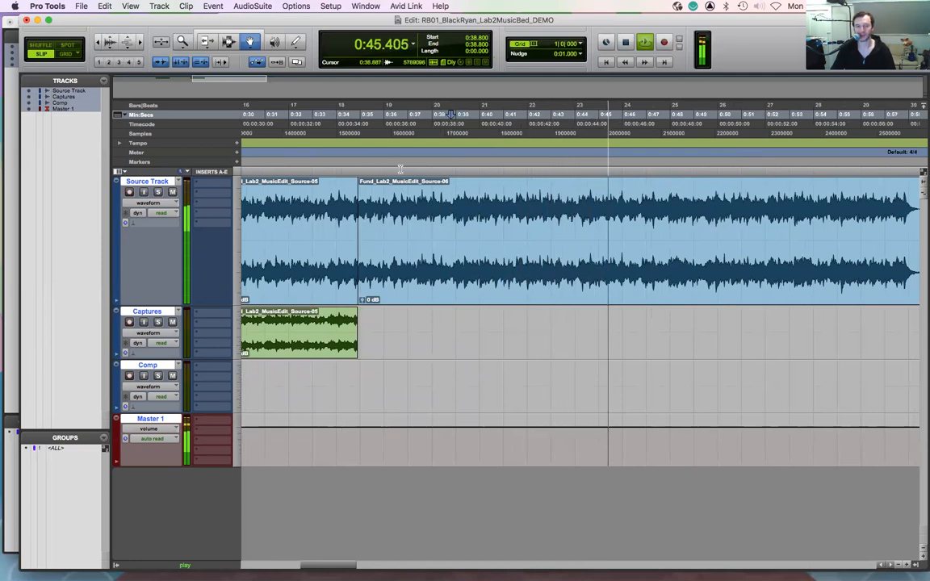
key("t")
key("t")
key("t")
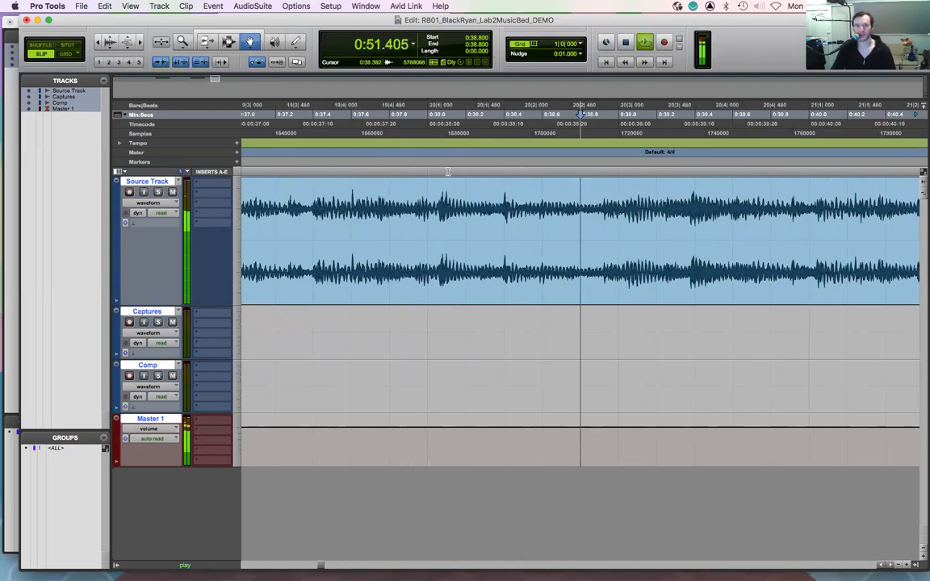
key("space")
key("space")
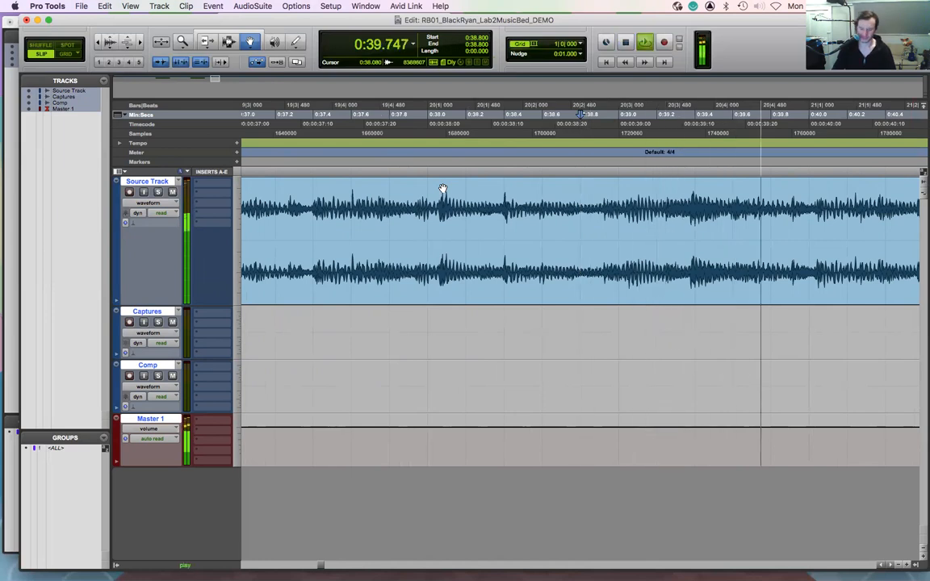
- Audition the source music from earlier points, including about 0:35.6, to find where the third phrase begins
key("r")
key("r")
key("r")
key("space")
left_click(550, 169)
key("space")
key("space")
left_click(503, 169)
key("space")
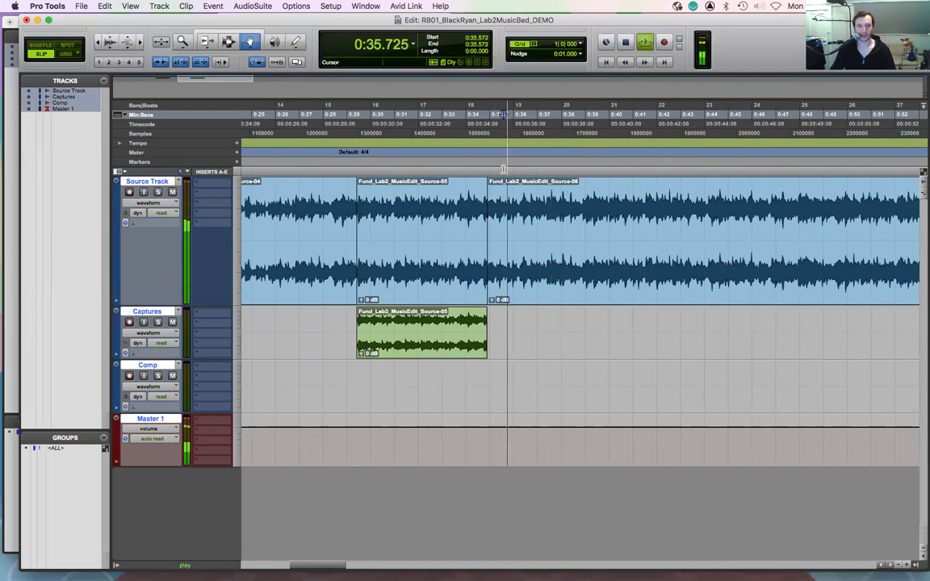
- Separate the Source Track phrase from about 0:37.3 to 0:42.6 and copy that clip to the Captures track at the same time position
key("F7")
key("space")
left_click(544, 208)
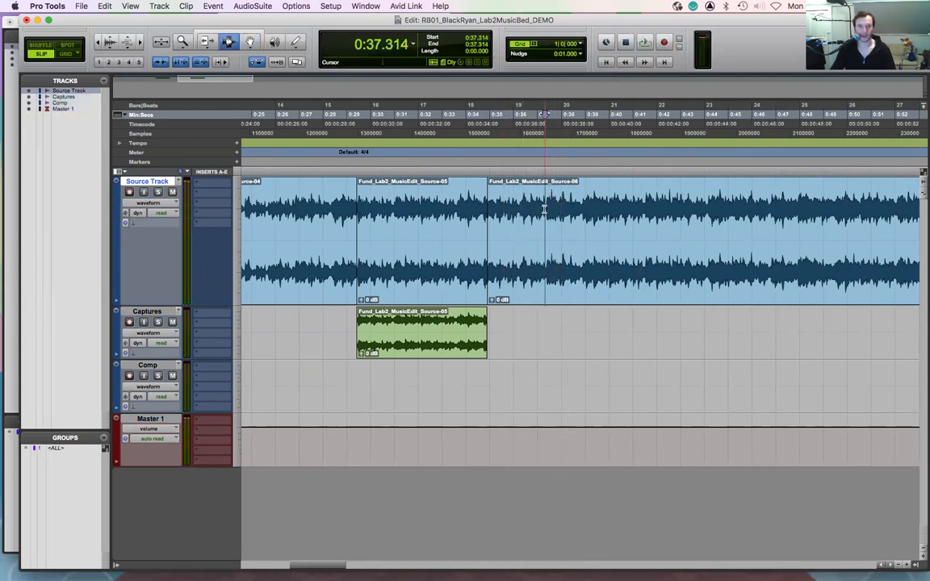
key("space")
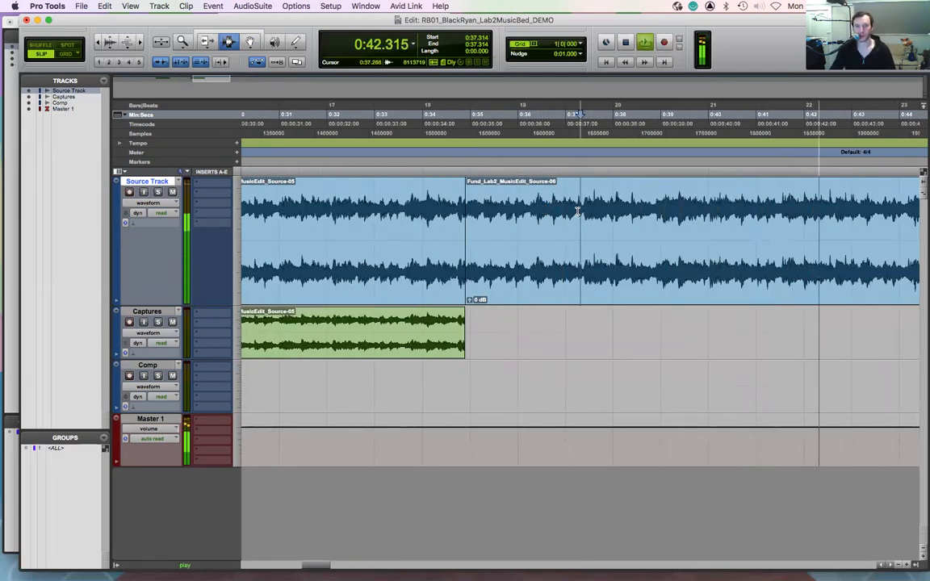
left_click_drag(577, 211, 833, 228)
key("super+e")
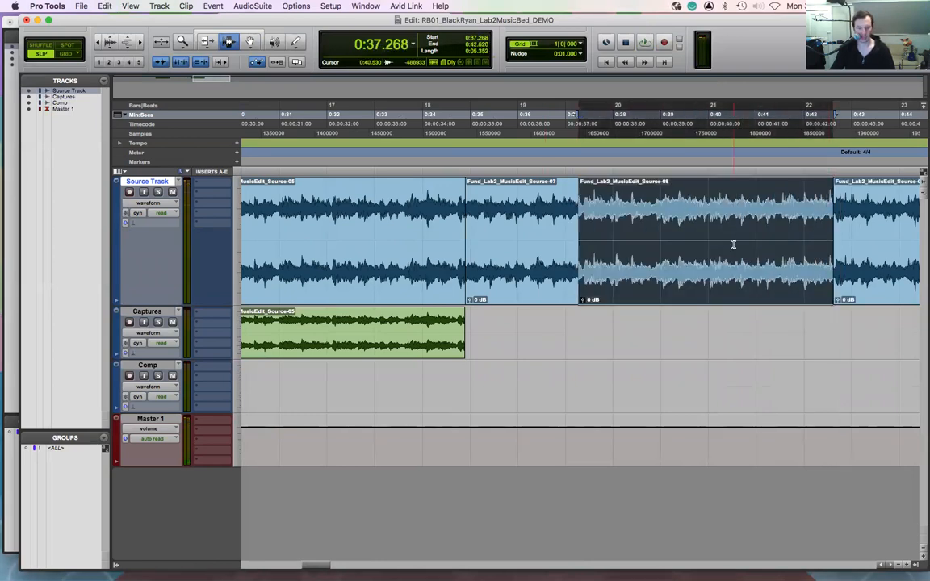
key("F8")
left_click_drag(724, 267, 723, 332)
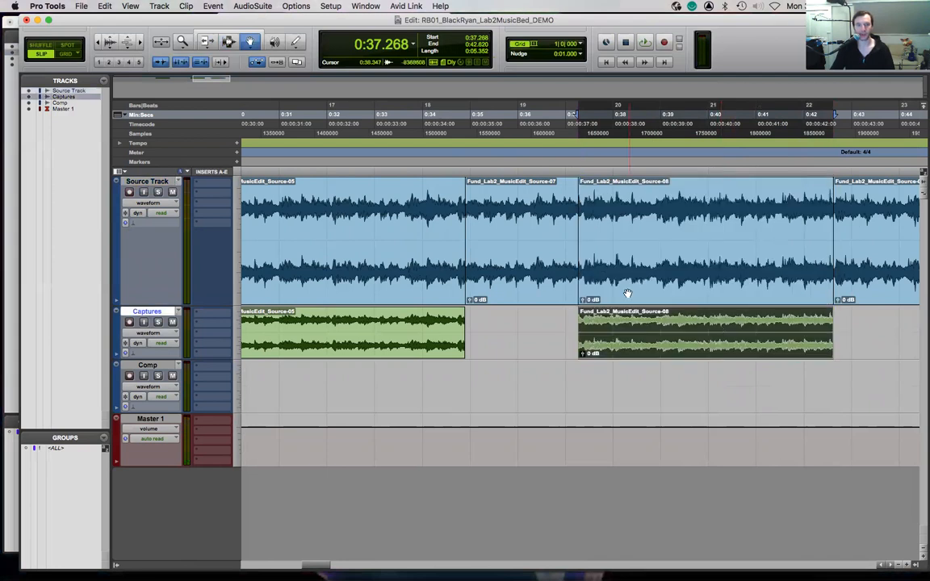
- Mute the Source Track and play the first clip on the Captures track, which starts at about 0:16.2
key("super+bracketleft")
key("super+bracketleft")
key("super+bracketleft")
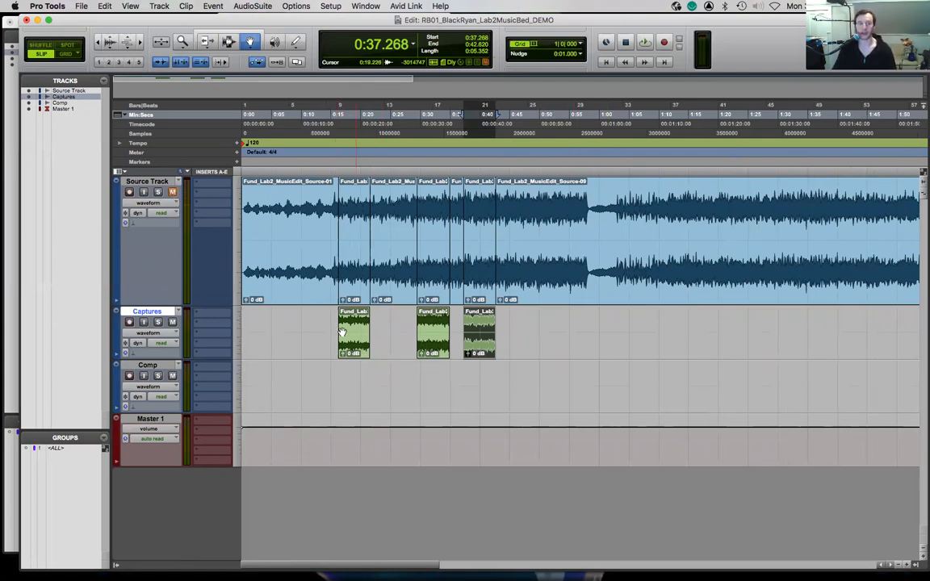
left_click(353, 339)
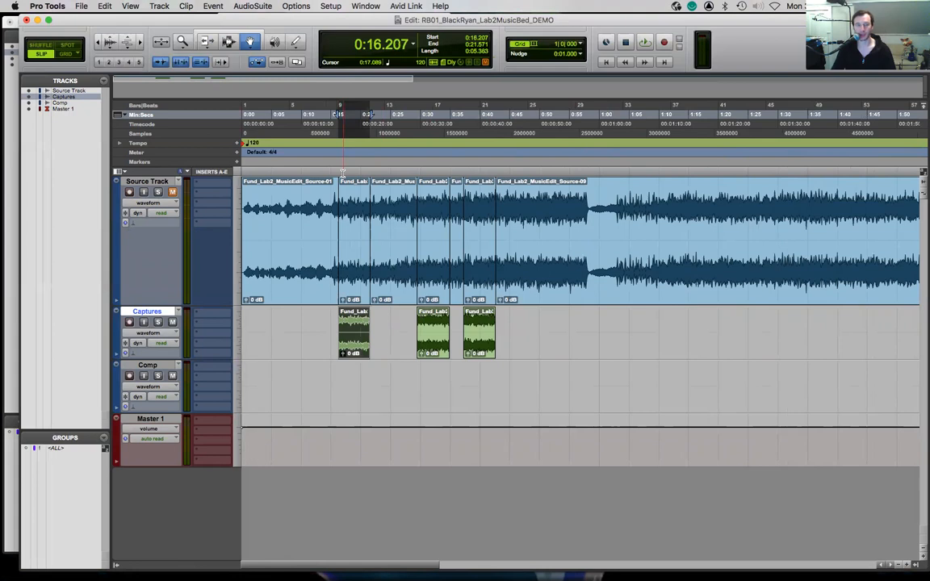
key("space")
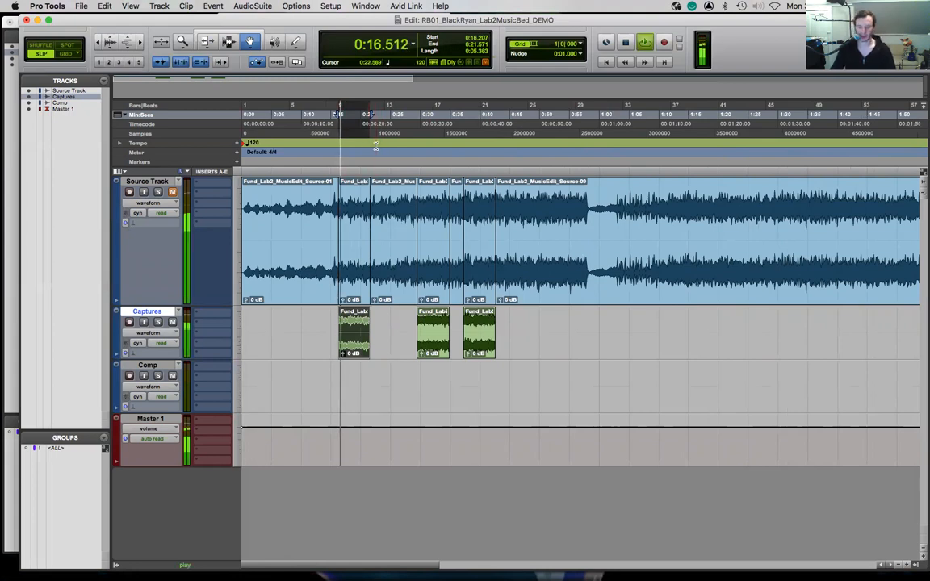
- Examine the start of the first Captures clip up close and audition it from about 0:16.16
key("t")
key("t")
key("t")
key("t")
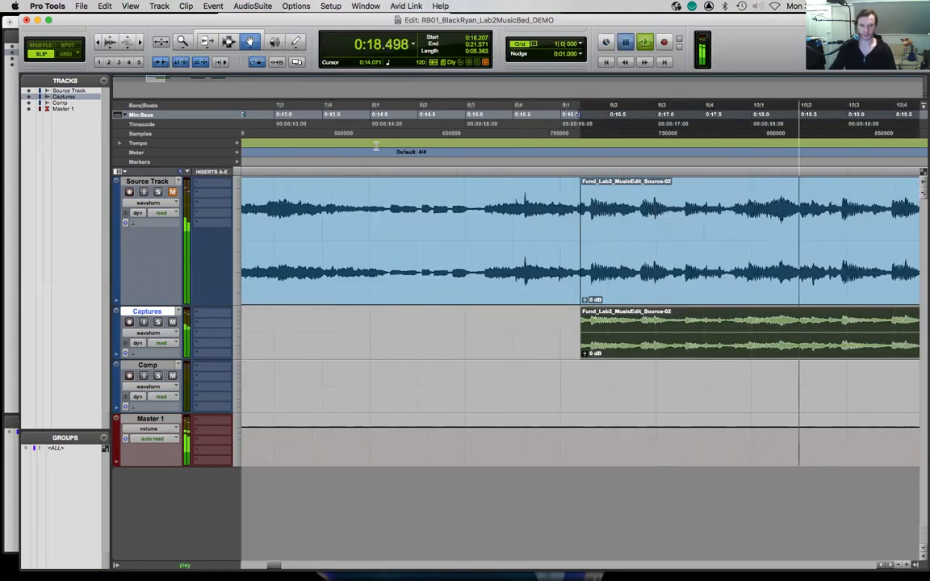
key("space")
key("t")
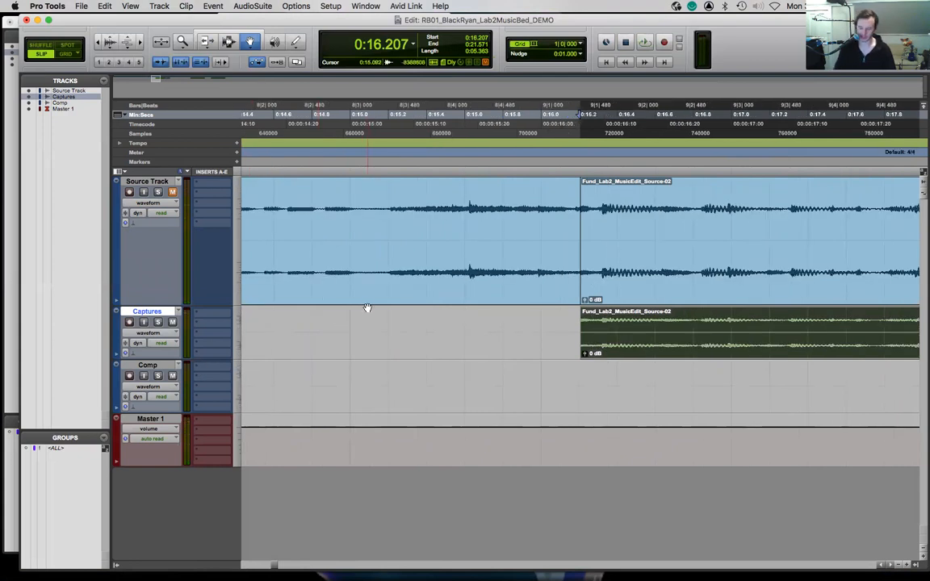
key("r")
key("r")
key("r")
key("r")
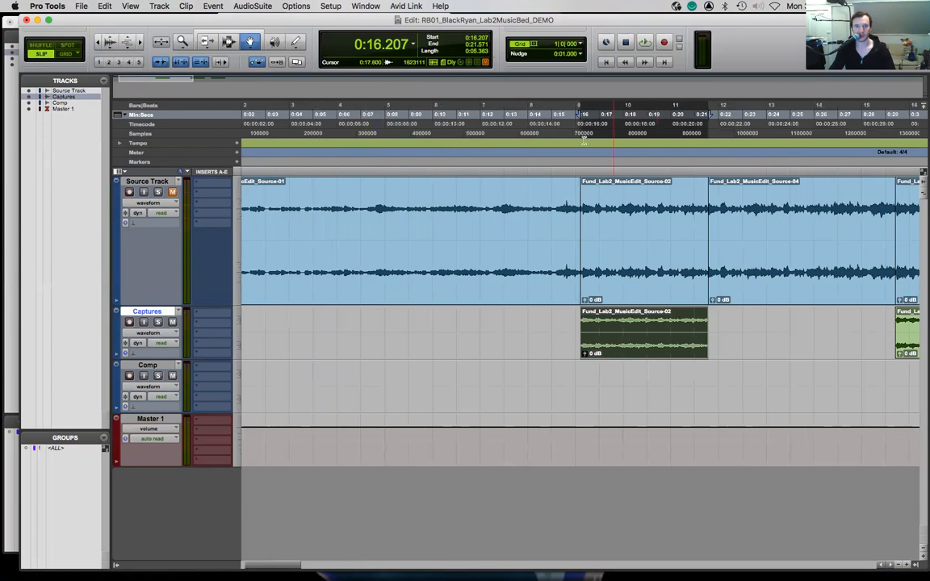
left_click(582, 321)
key("space")
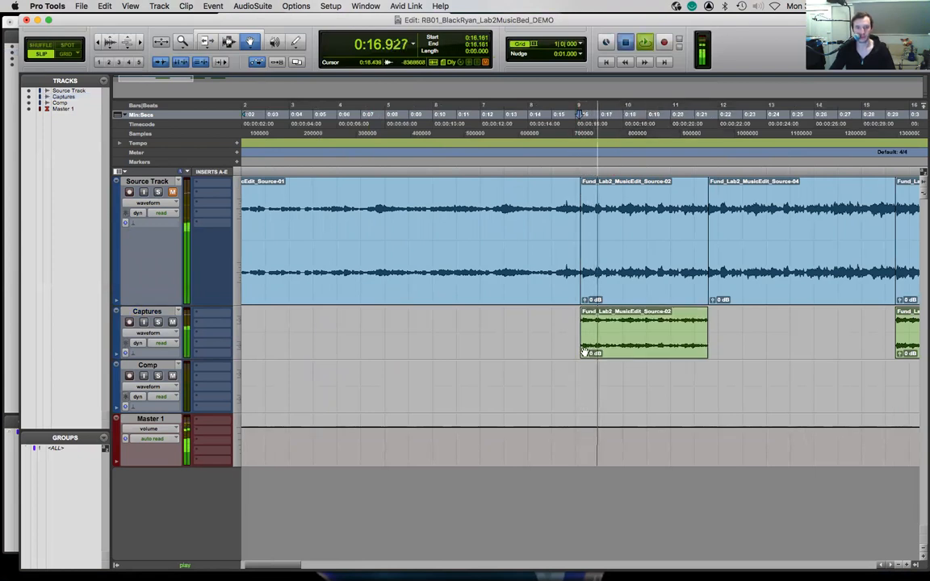
key("space")
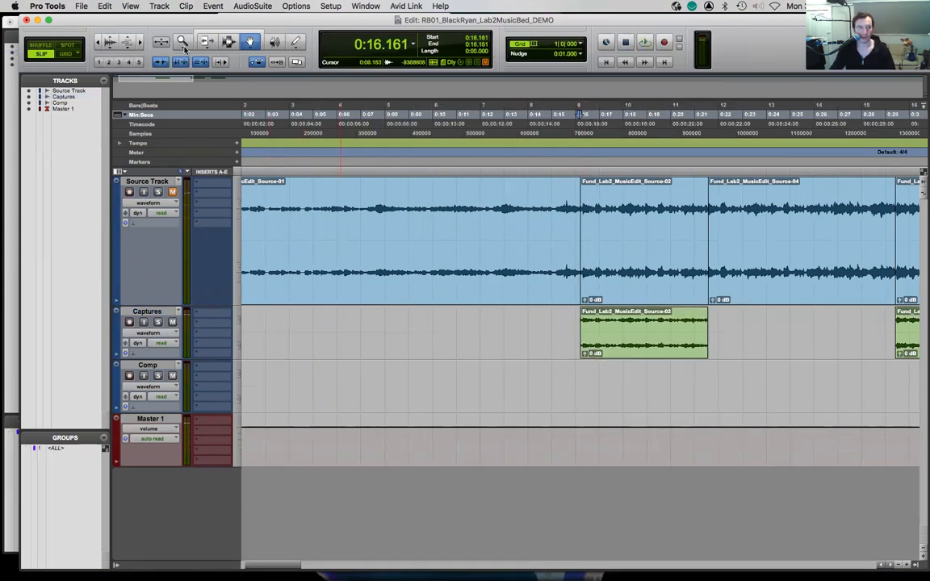
- Enlarge the displayed audio waveforms, reduce the Source Track's height and make the Captures track much taller
left_click(110, 40)
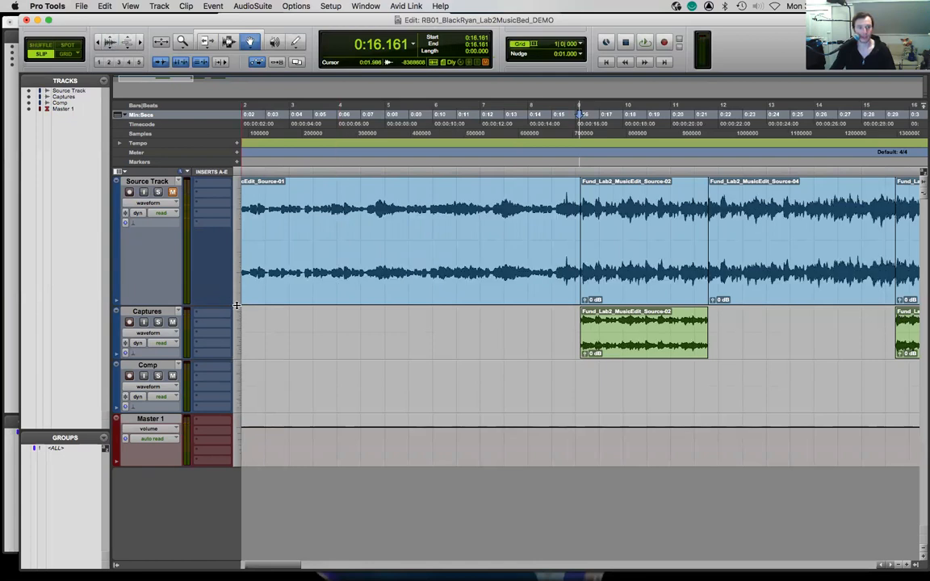
left_click_drag(236, 299, 236, 260)
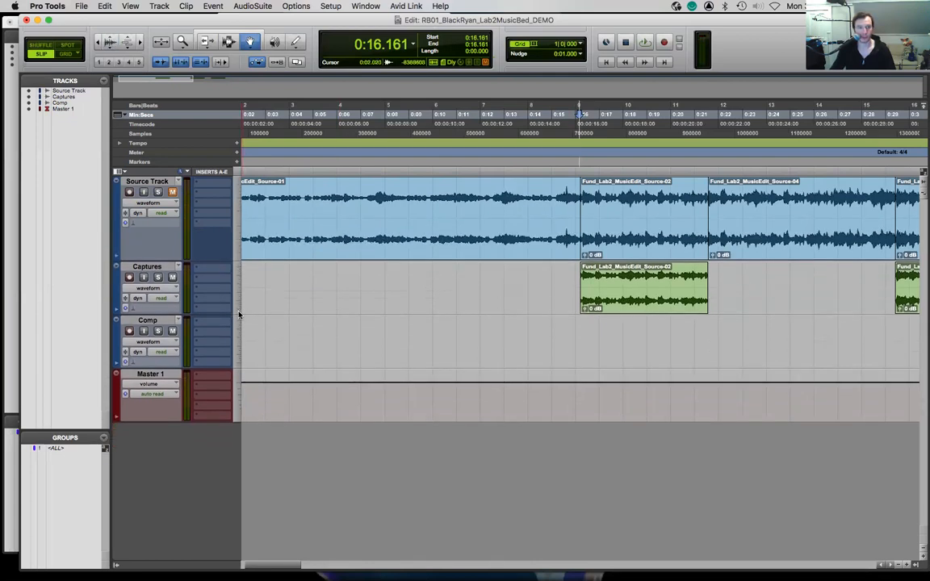
left_click_drag(237, 314, 242, 436)
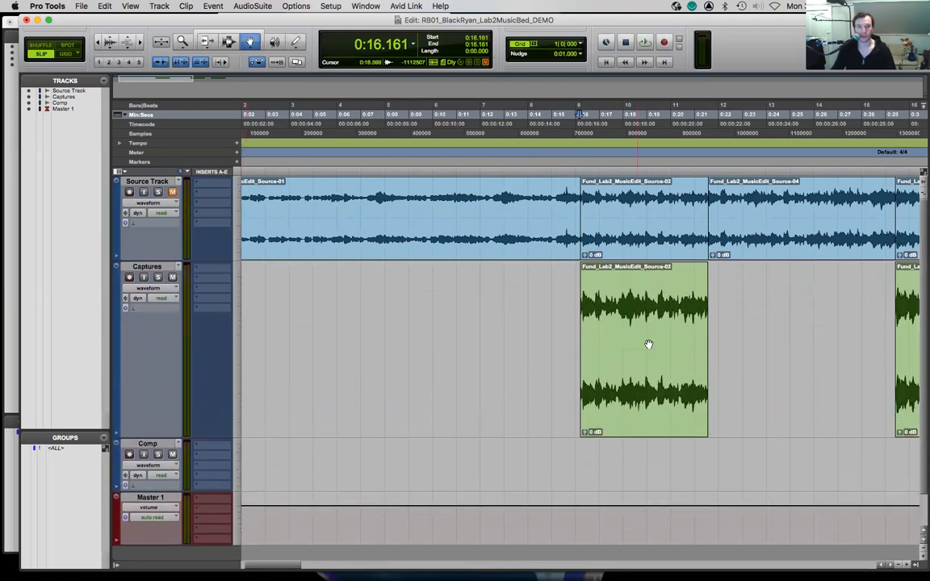
key("super+equal")
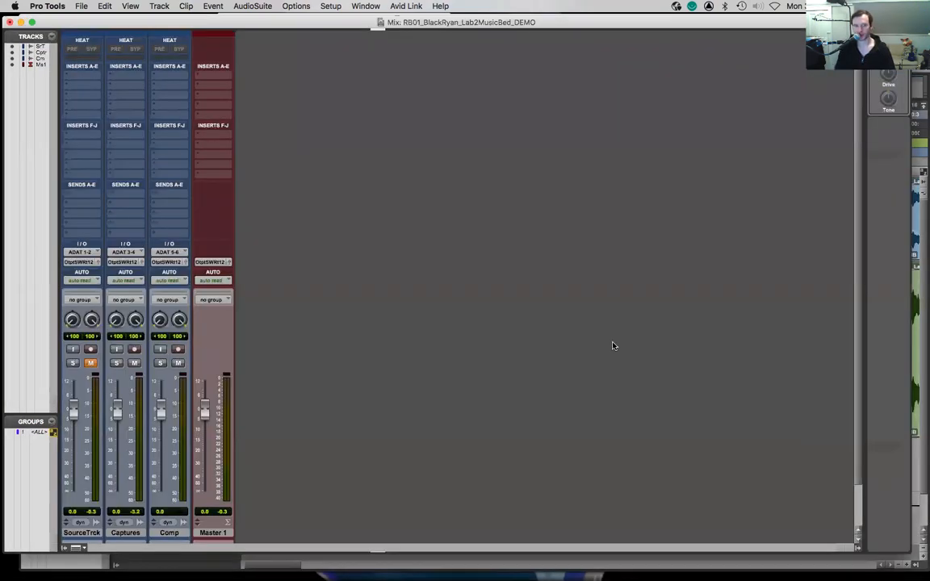
key("super+equal")
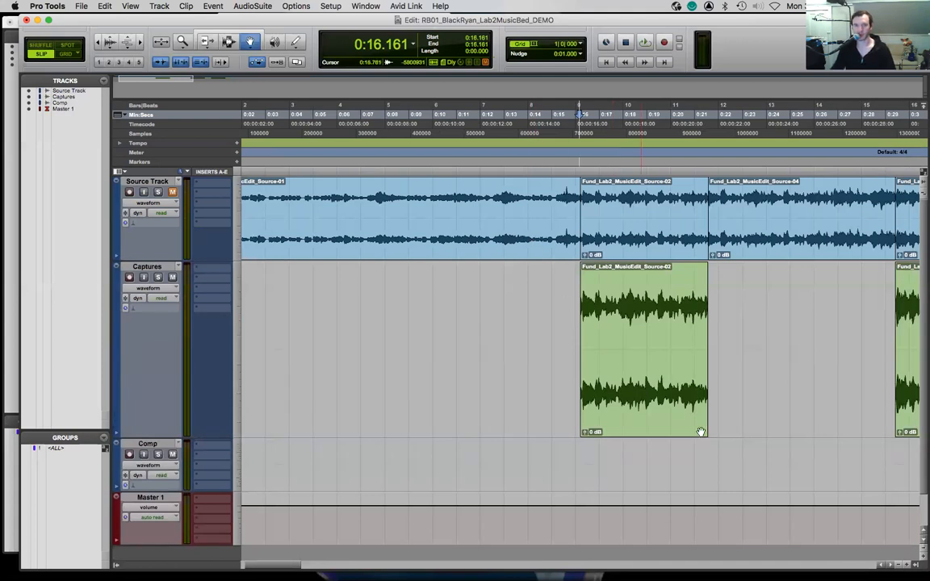
- Try trimming the first Captures clip's start to about 0:16.288, play it, and extend the start back to about 0:16.161
left_click(577, 172)
key("super+bracketright")
key("super+bracketright")
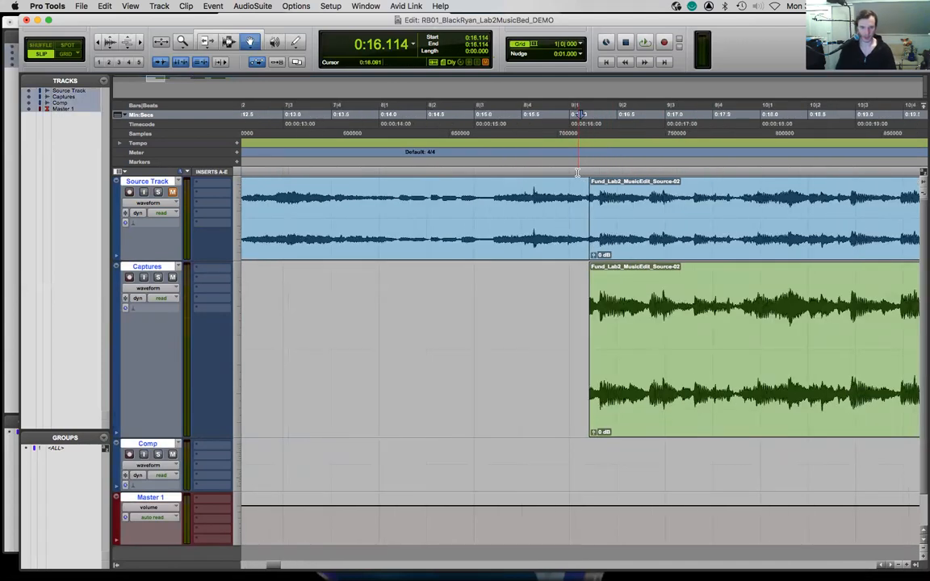
key("F6")
left_click_drag(592, 345, 596, 304)
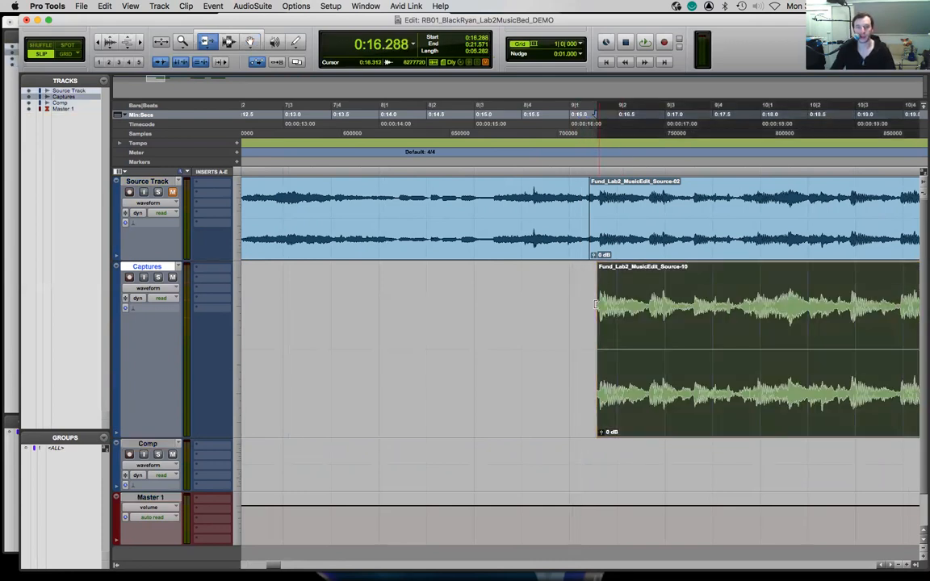
key("space")
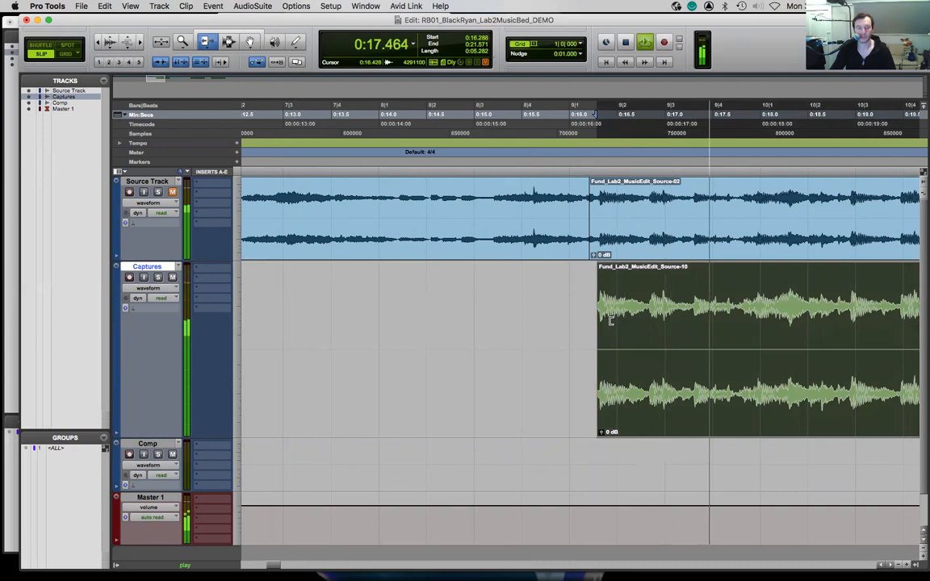
key("space")
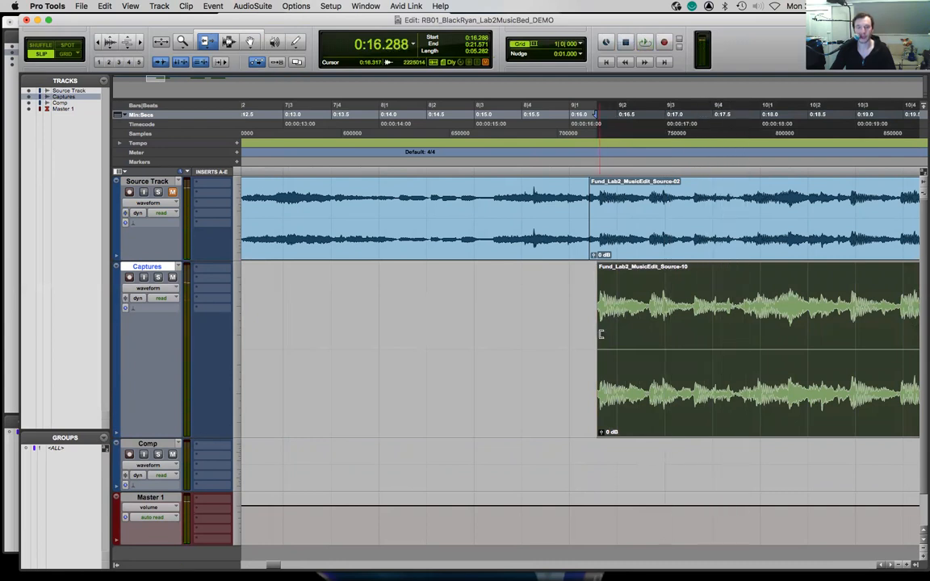
left_click_drag(598, 338, 586, 337)
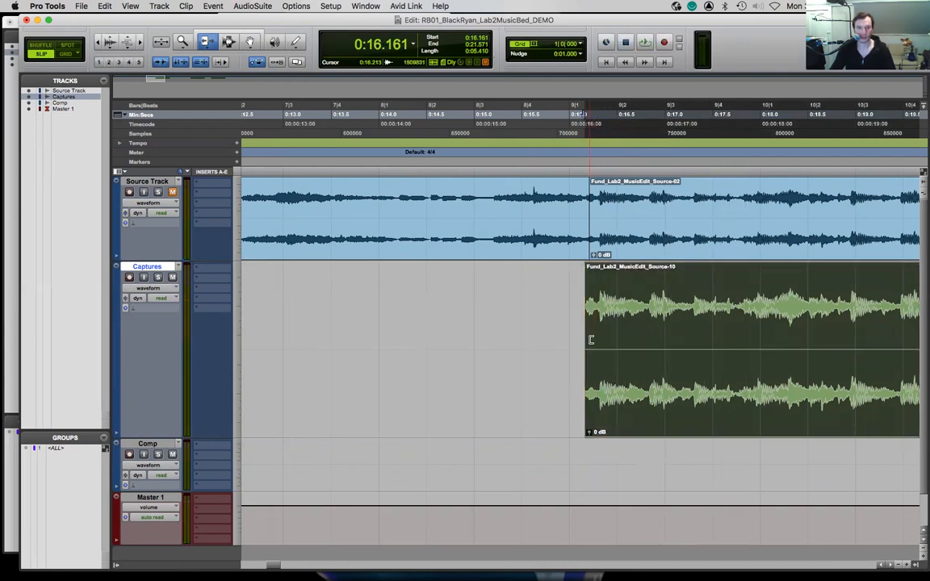
- Locate the transients near 0:16.315 and 0:16.849 in the first Captures clip and examine the waveform up close
key("F7")
left_click(589, 334)
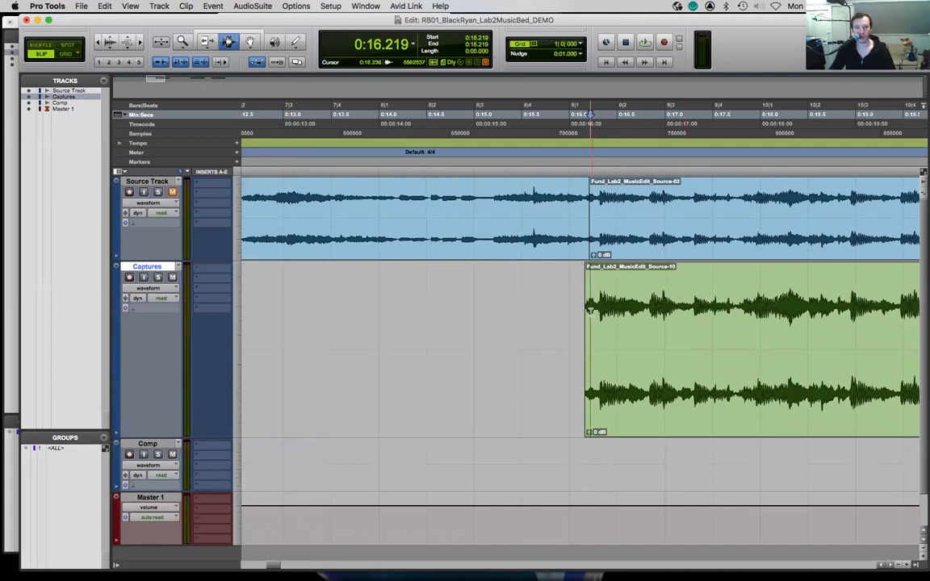
key("Tab")
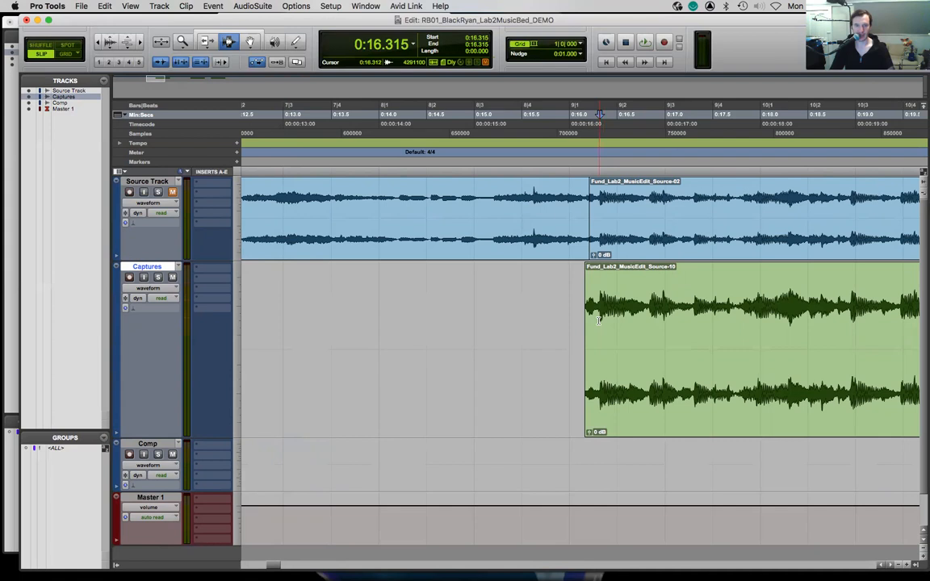
left_click(648, 314)
left_click(656, 312)
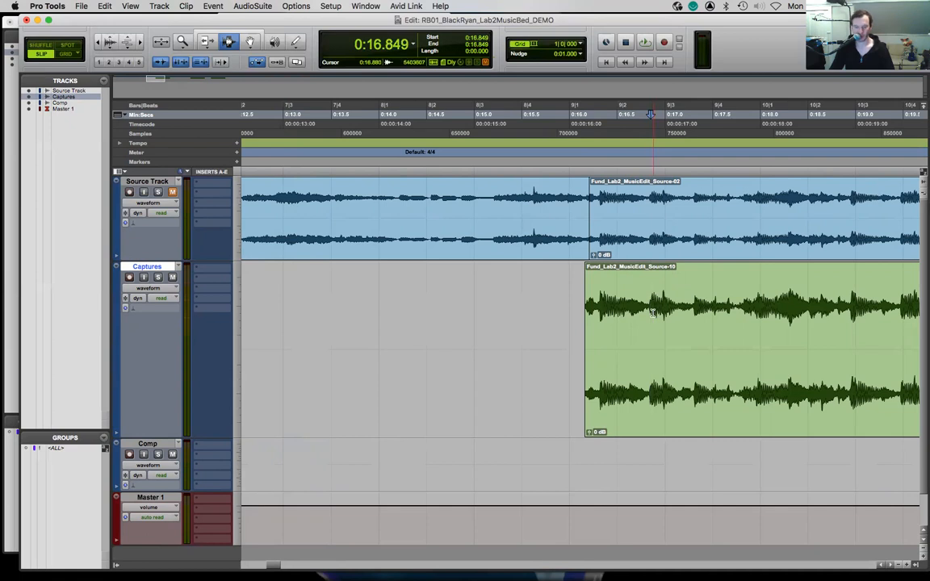
key("super+bracketright")
key("super+bracketright")
key("super+bracketright")
key("super+bracketright")
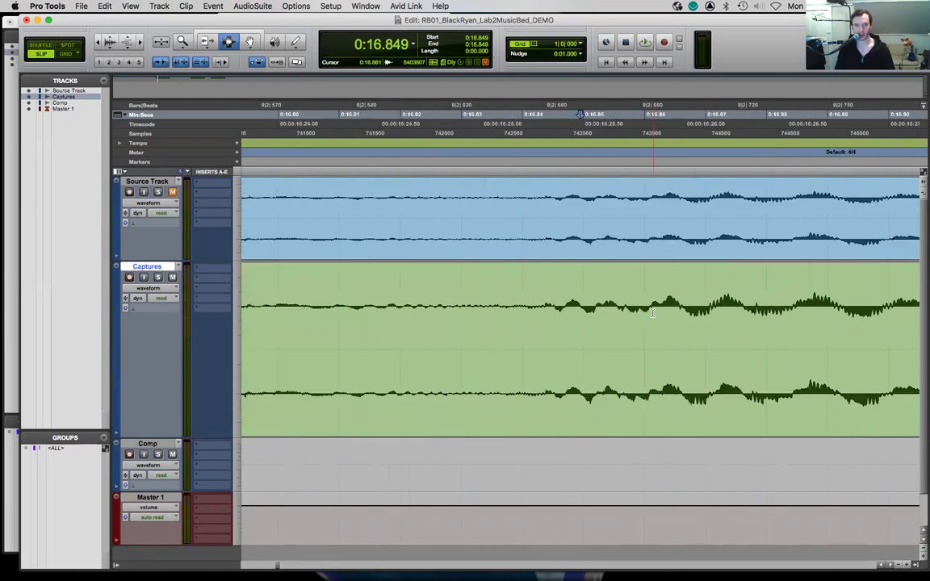
key("super+bracketright")
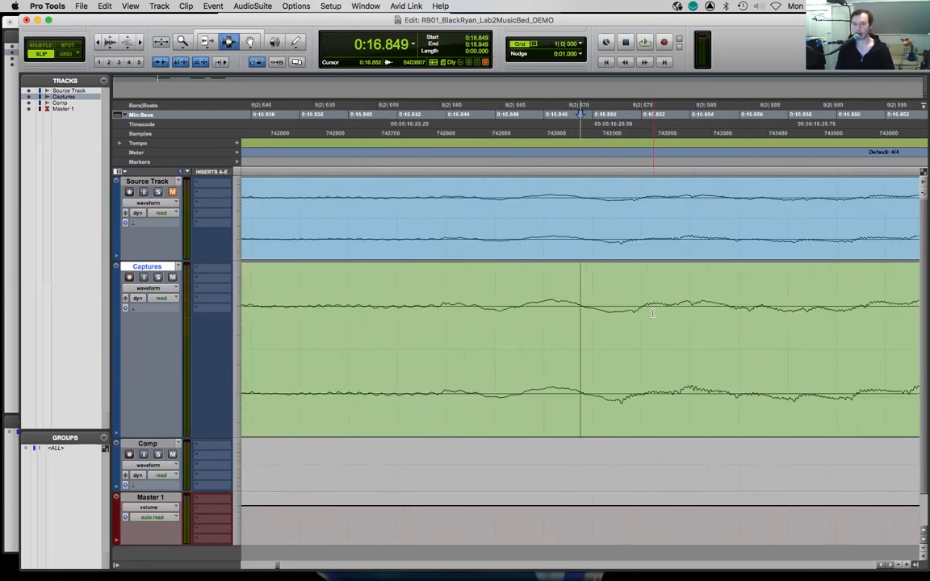
key("super+bracketleft")
key("super+bracketleft")
key("super+bracketleft")
key("super+bracketleft")
key("super+bracketleft")
key("super+bracketleft")
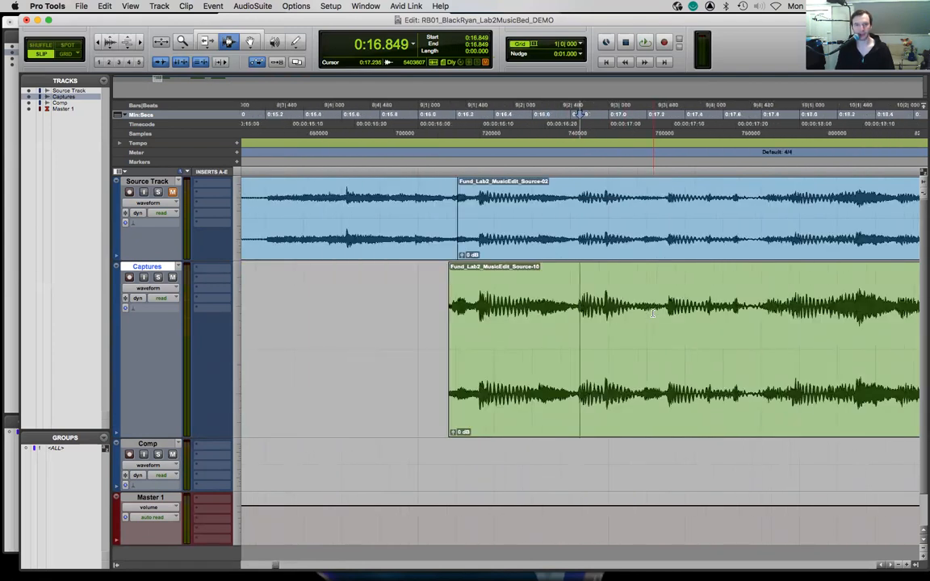
- Separate the first Captures clip at its opening transient, 0:16.315, and delete the short piece before it
left_click(462, 314)
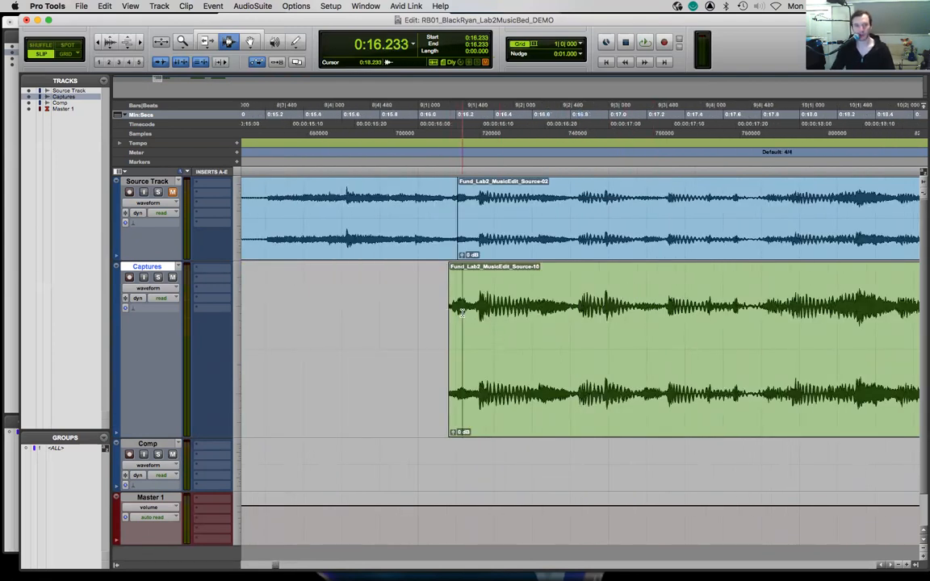
key("Tab")
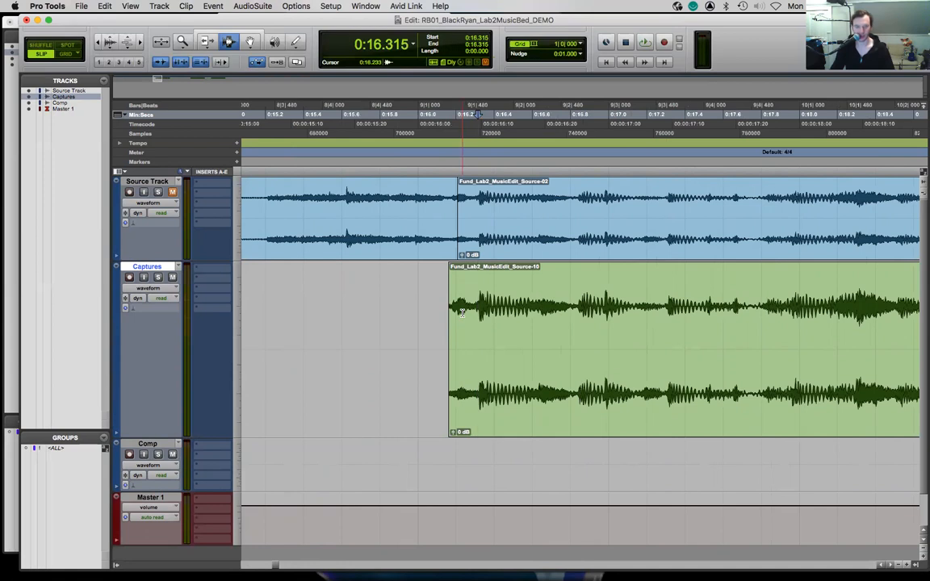
key("super+bracketright")
key("super+bracketright")
key("super+bracketright")
key("super+bracketright")
key("super+bracketright")
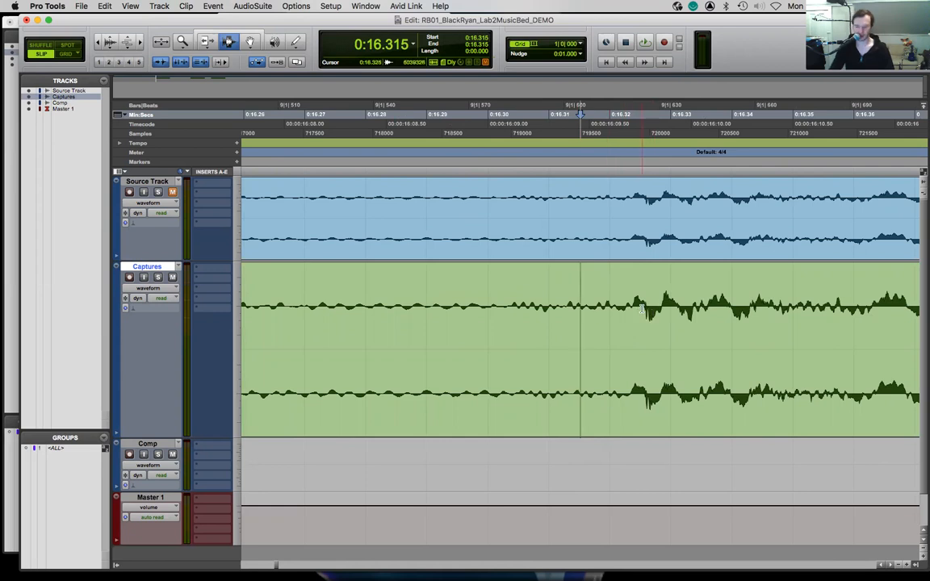
key("super+bracketleft")
key("super+bracketleft")
key("super+bracketleft")
key("super+bracketleft")
key("super+bracketleft")
key("super+bracketleft")
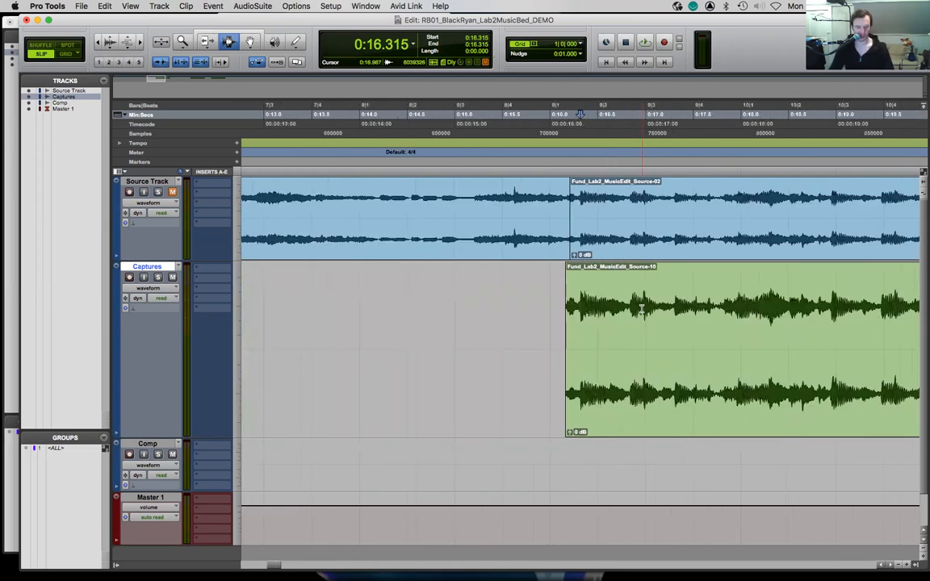
key("super+e")
double_click(573, 328)
key("Delete")
- Play the first Captures clip's ending from about 0:20.3 and trim its end to about 0:21.577
scroll(591, 320, "right", 5)
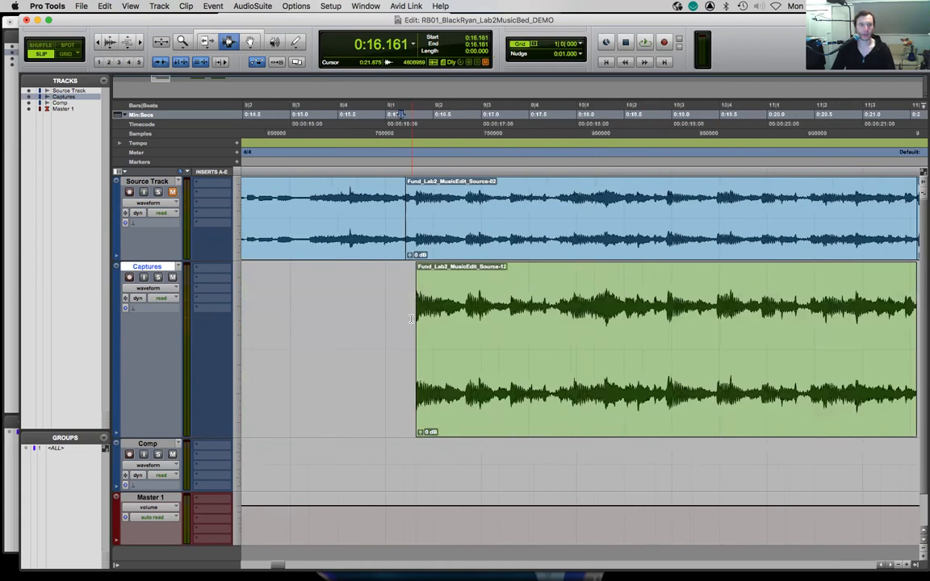
left_click(798, 333)
key("space")
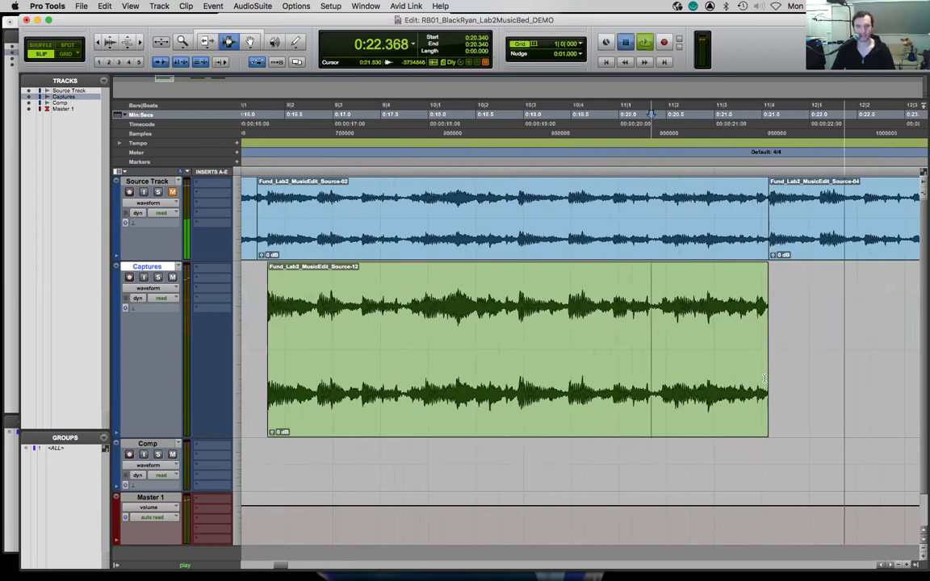
key("space")
key("F6")
mouse_move(763, 374)
left_mouse_down()
mouse_move(785, 373)
mouse_move(768, 381)
left_mouse_up()
- Audition the start of the second Captures clip, beginning just before it at about 0:29.1
key("super+bracketleft")
key("super+bracketleft")
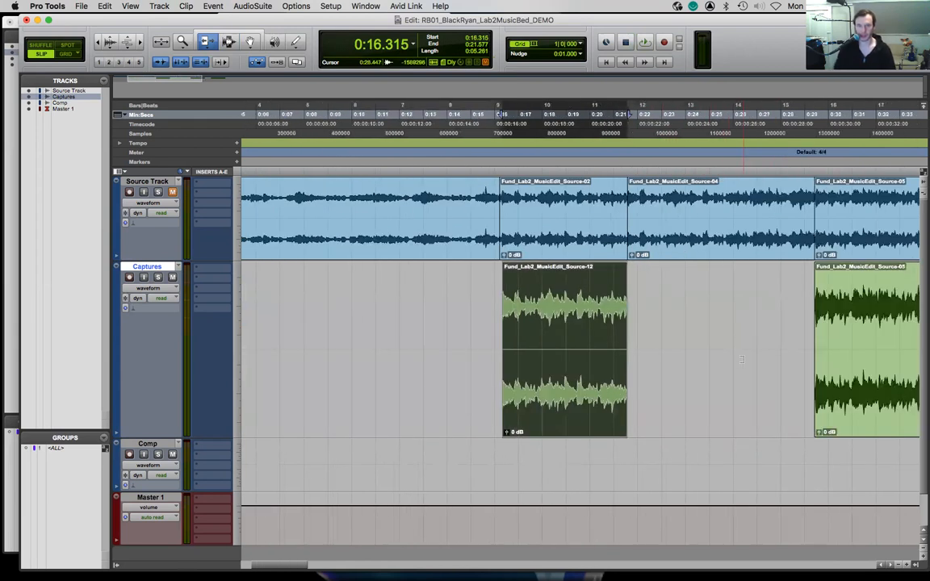
left_click(807, 319)
key("space")
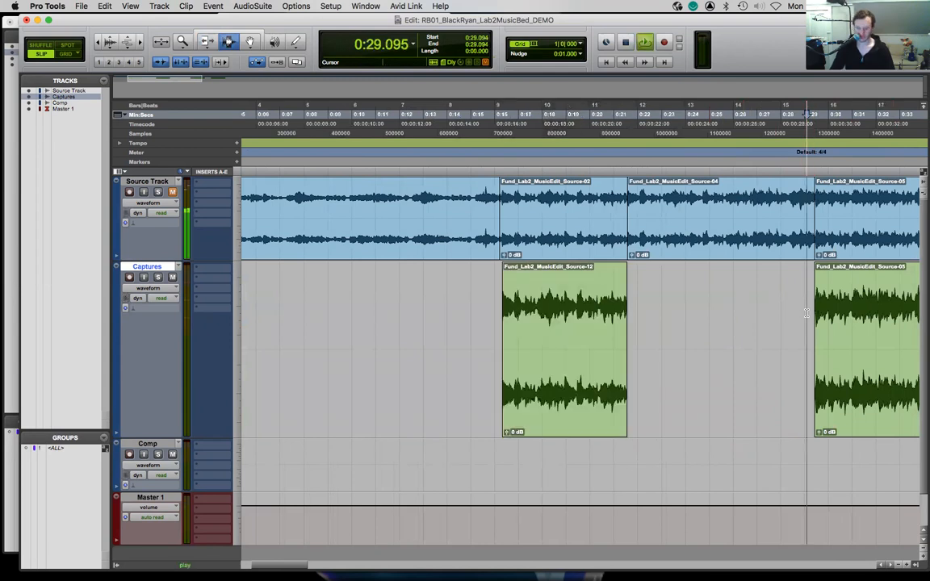
key("super+bracketright")
key("super+bracketright")
key("space")
left_click(607, 319)
key("space")
key("space")
- Separate the second Captures clip at its opening transient, 0:29.485, and delete the short piece before it
left_click(613, 307)
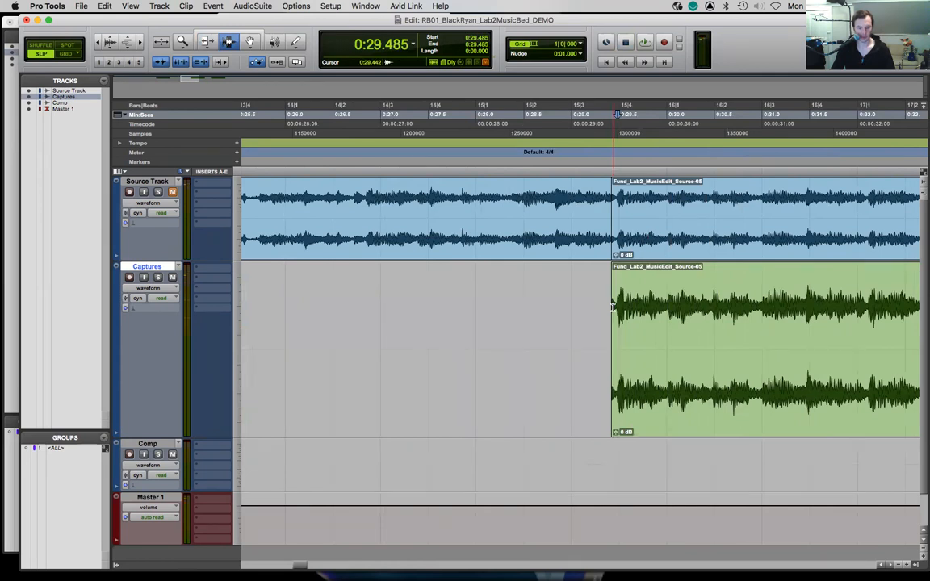
key("super+bracketright")
key("super+bracketright")
key("super+bracketright")
key("super+bracketright")
key("super+bracketright")
key("super+bracketright")
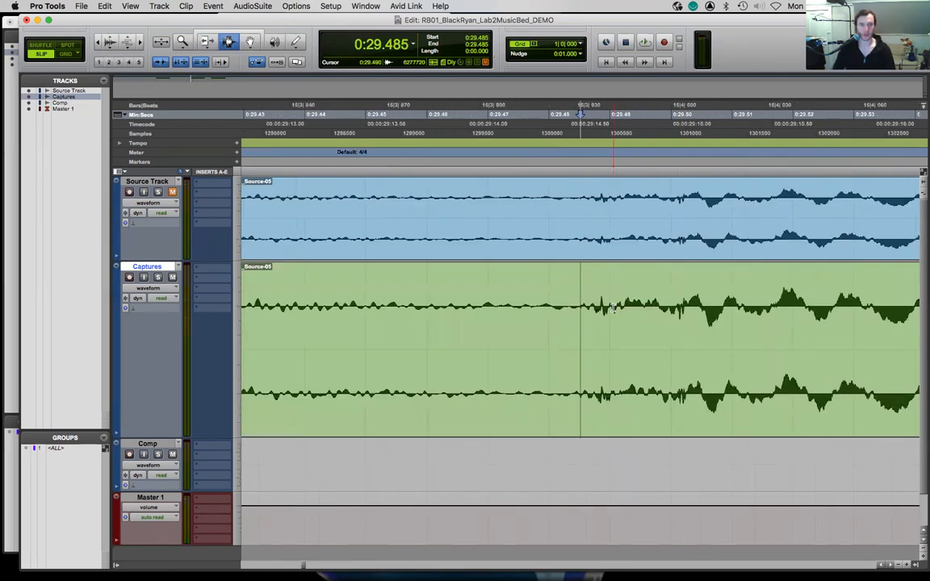
key("super+bracketleft")
key("super+bracketleft")
key("super+bracketleft")
key("super+e")
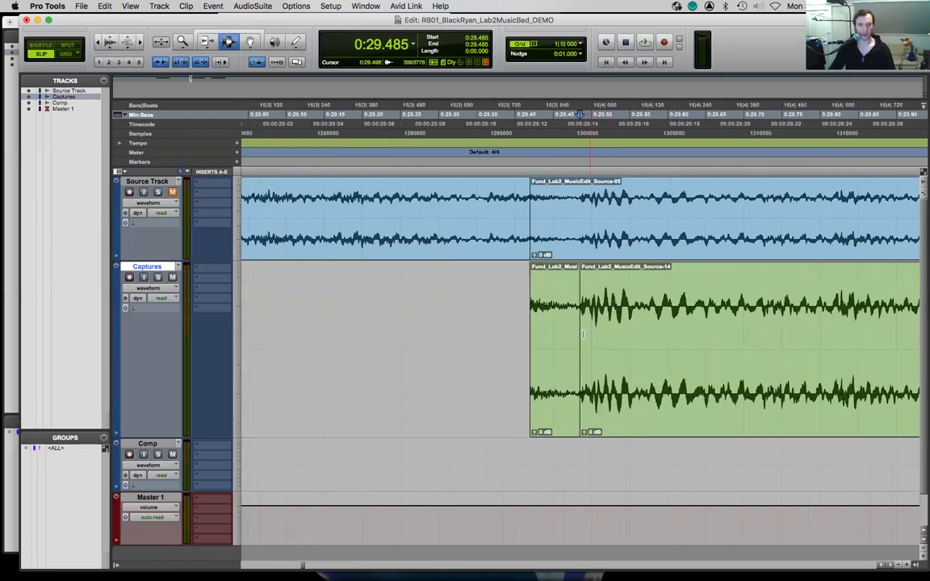
double_click(547, 361)
key("Delete")
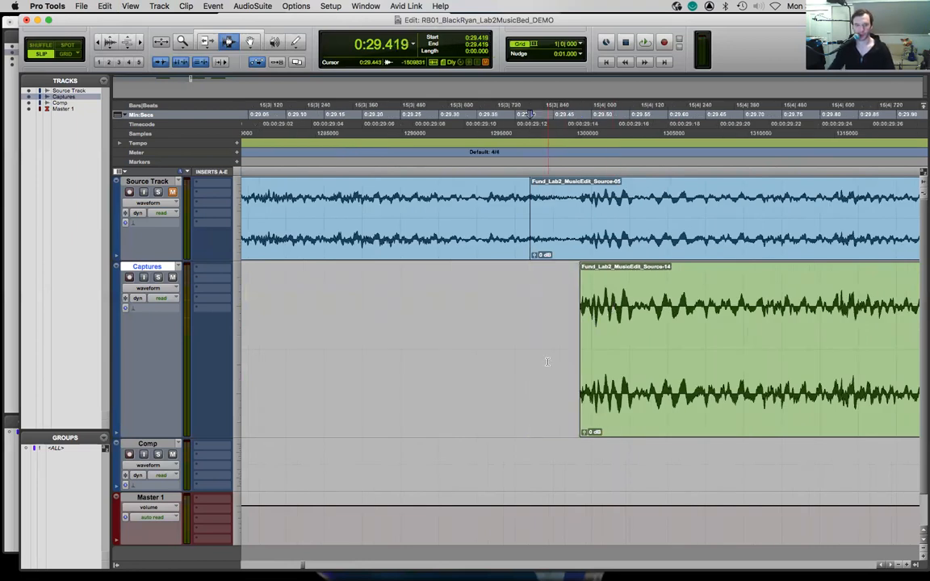
- Compare the end of the second Captures clip with the end of the first one
key("super+bracketleft")
key("super+bracketleft")
key("super+bracketleft")
scroll(546, 361, "right", 5)
scroll(546, 361, "down", 1)
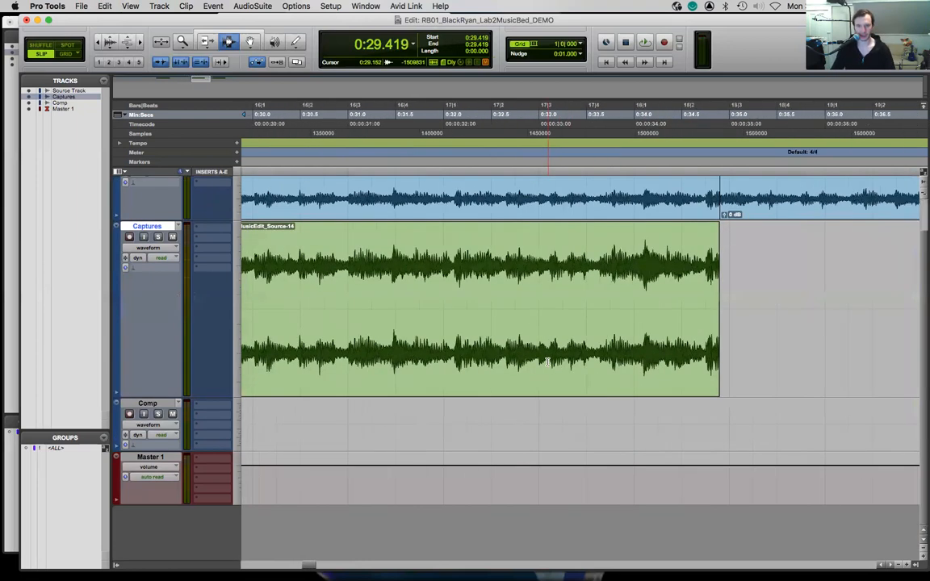
scroll(649, 340, "left", 20)
scroll(649, 340, "right", 8)
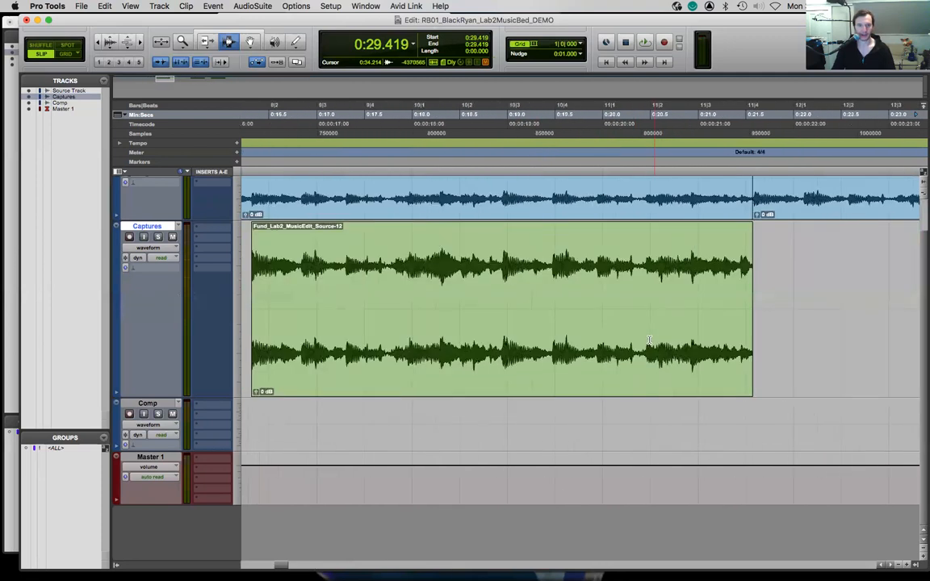
- Play the second Captures clip from just before its start, at about 0:28.885, through to its ending
key("super+bracketleft")
key("super+bracketleft")
key("super+bracketleft")
key("super+bracketleft")
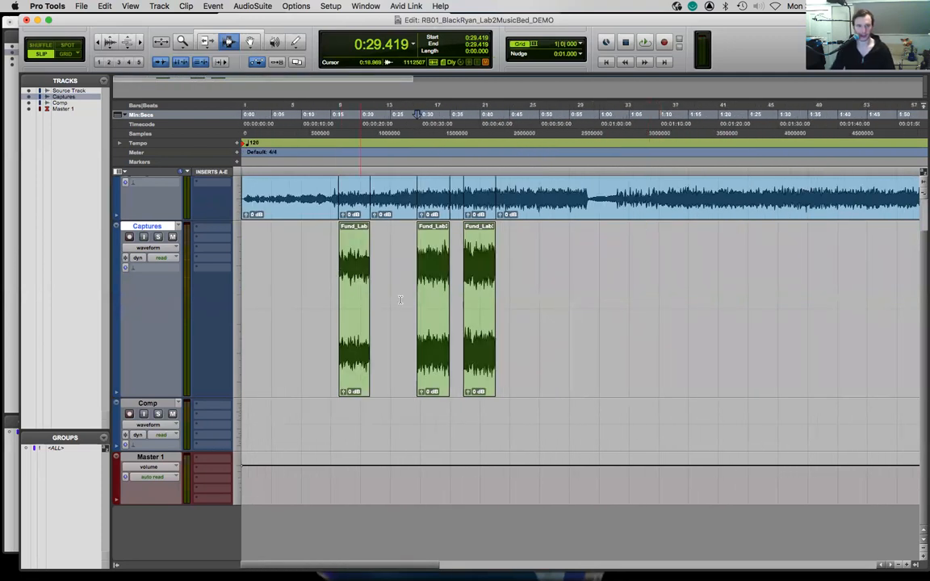
left_click(416, 272)
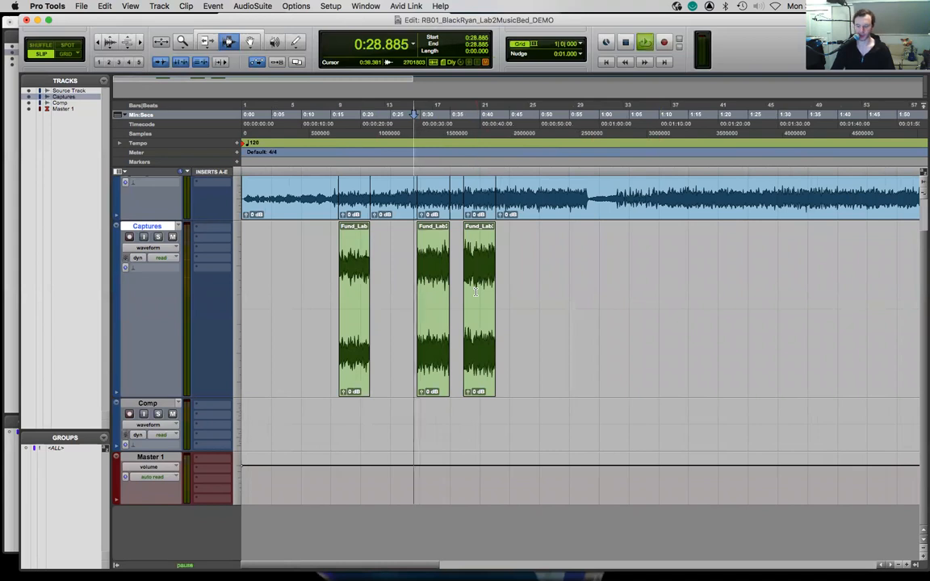
key("space")
key("super+bracketright")
key("super+bracketright")
key("super+bracketright")
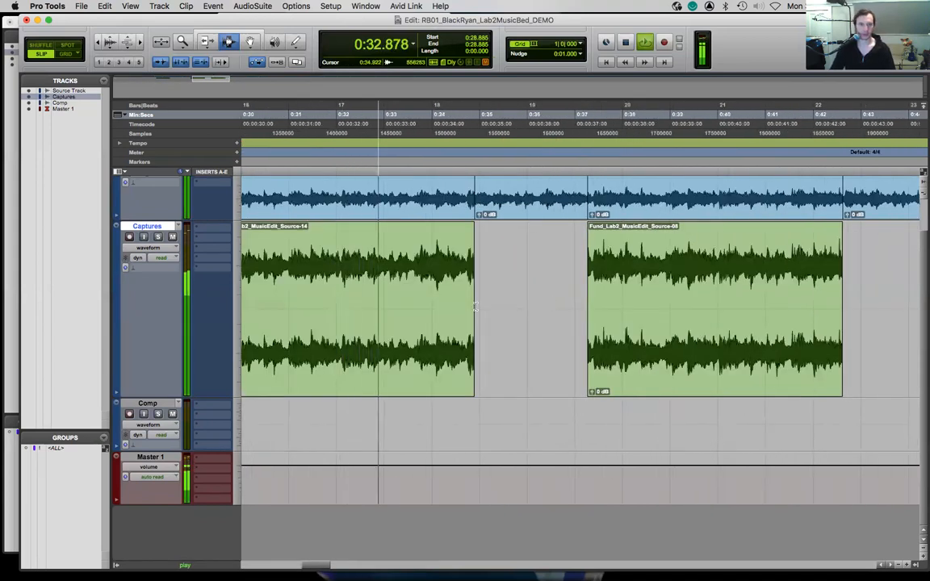
key("F6")
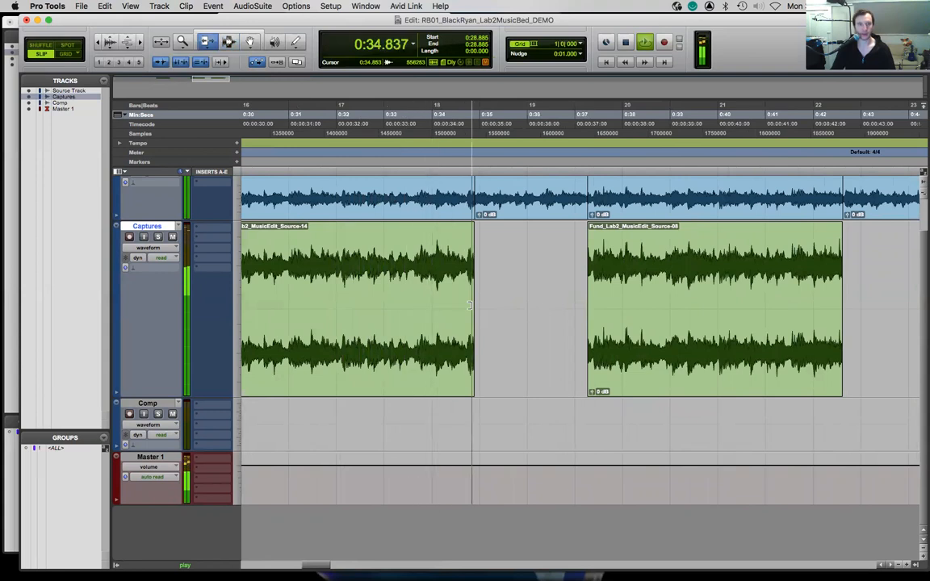
key("space")
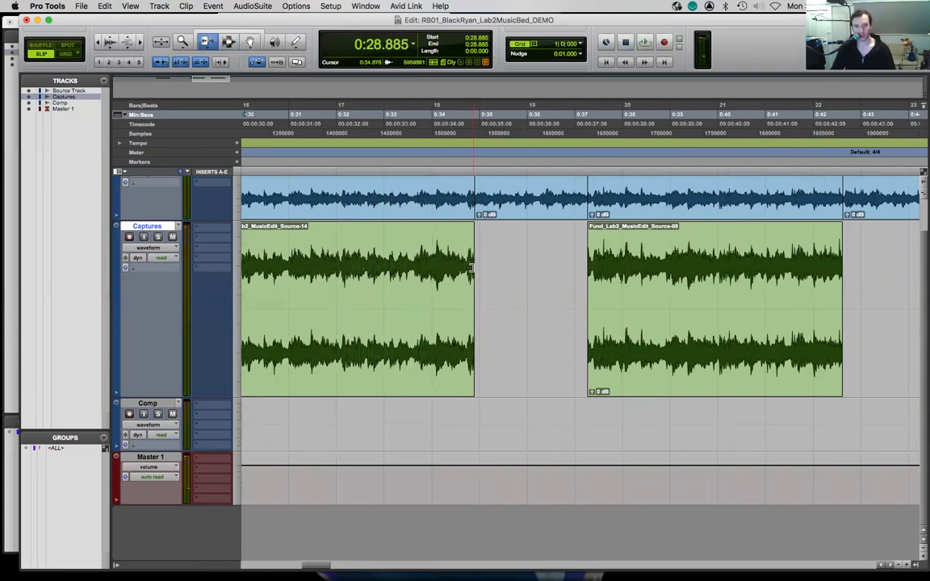
- Trim the end of the second Captures clip back to about 0:34.771 and audition its ending from about 0:33.459
left_click_drag(472, 272, 467, 274)
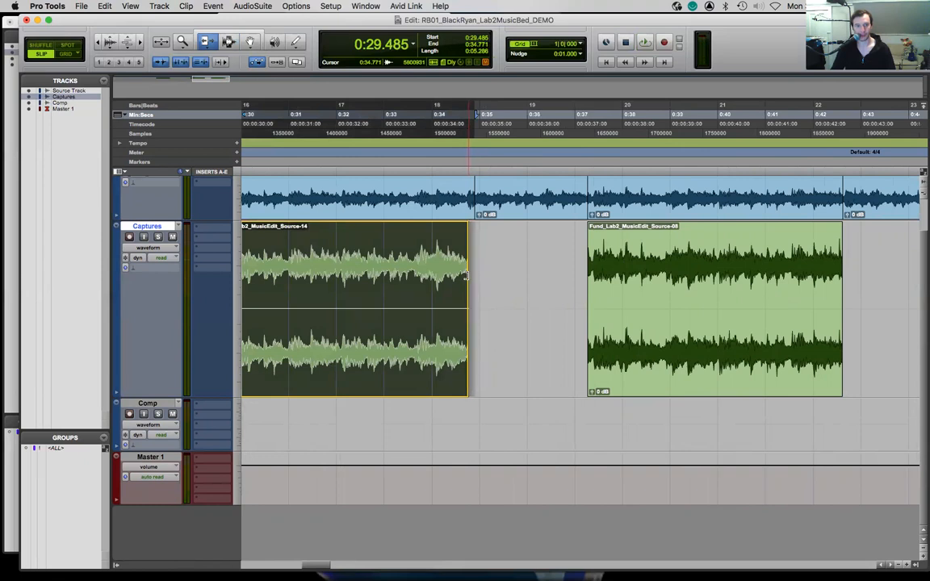
key("F7")
left_click(406, 267)
key("space")
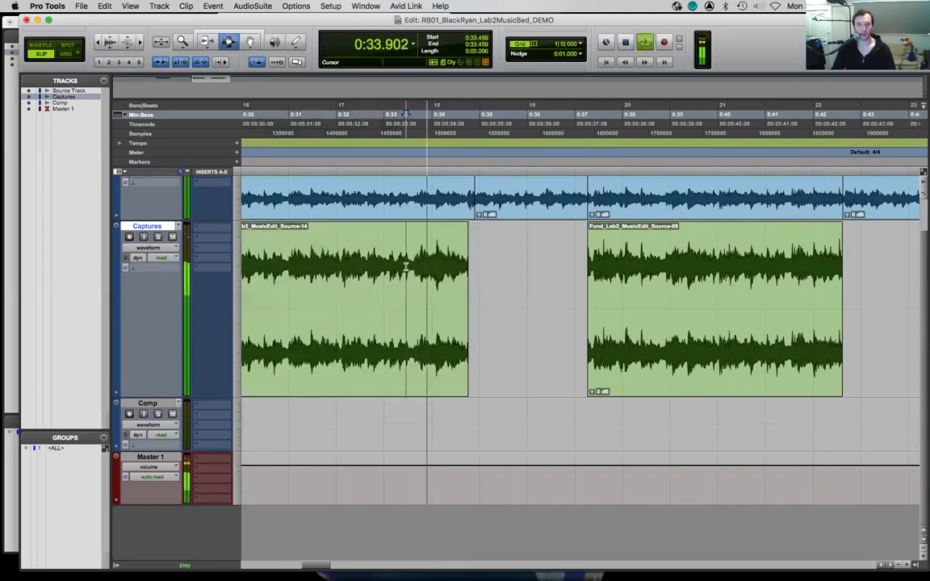
key("space")
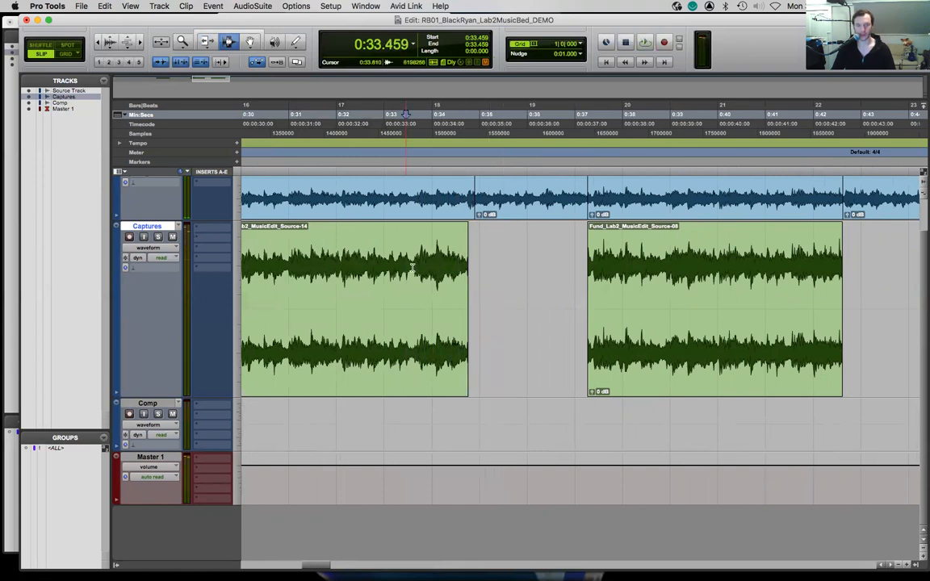
- Fine-trim the end of the second Captures clip to about 0:34.757, just before the next transient
key("super+bracketright")
key("super+bracketright")
key("super+bracketright")
scroll(425, 268, "right", 6)
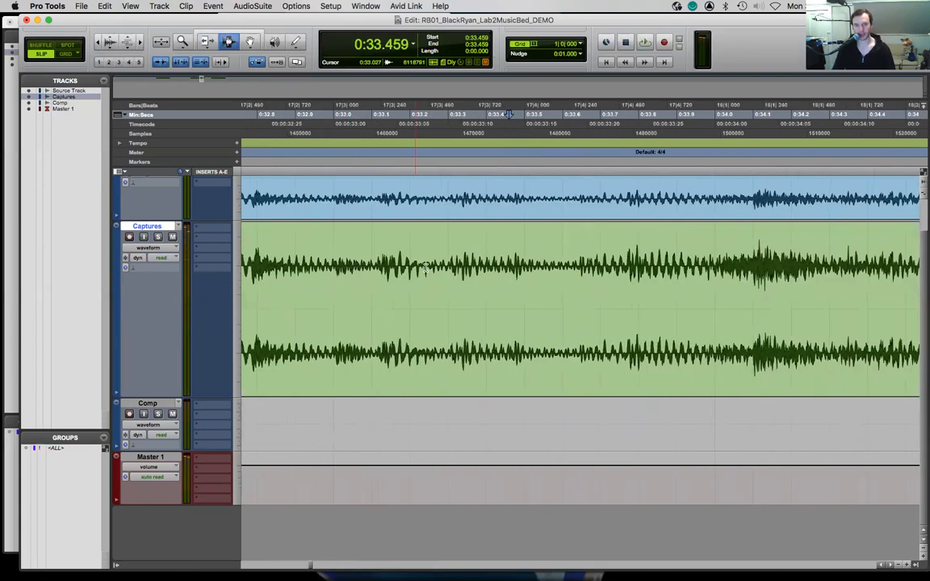
key("F6")
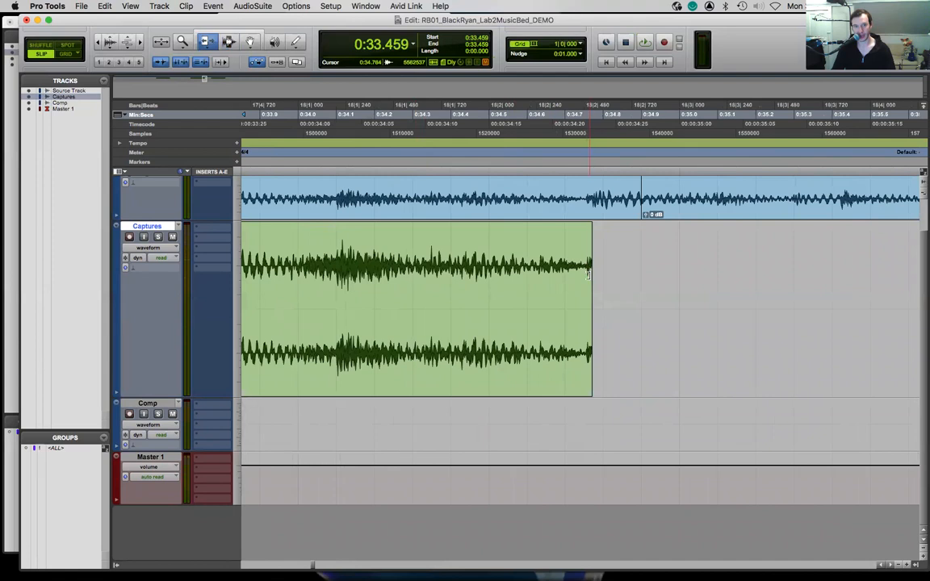
left_click_drag(589, 277, 586, 279)
scroll(584, 280, "down", 5)
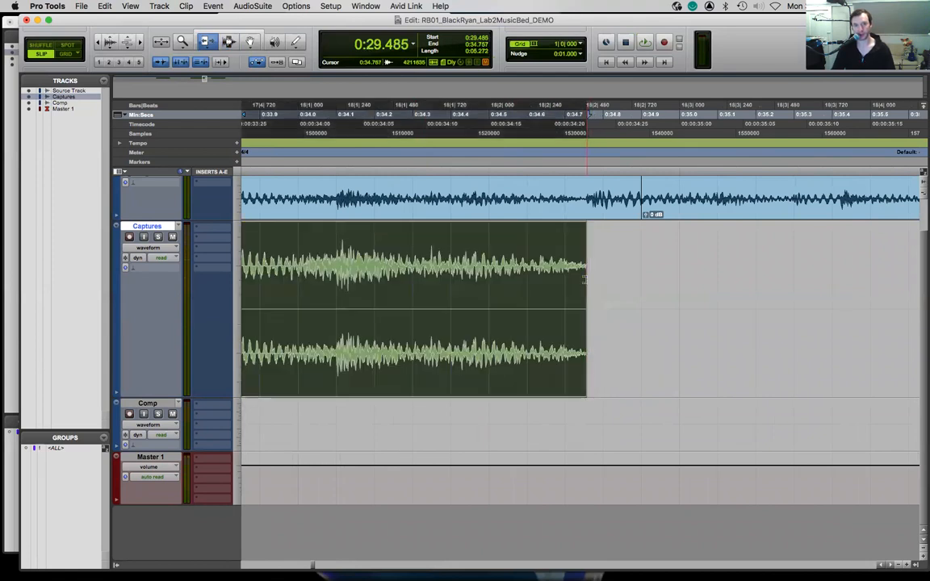
- Audition the start of the third Captures clip, beginning just before it at about 0:36.664
key("F7")
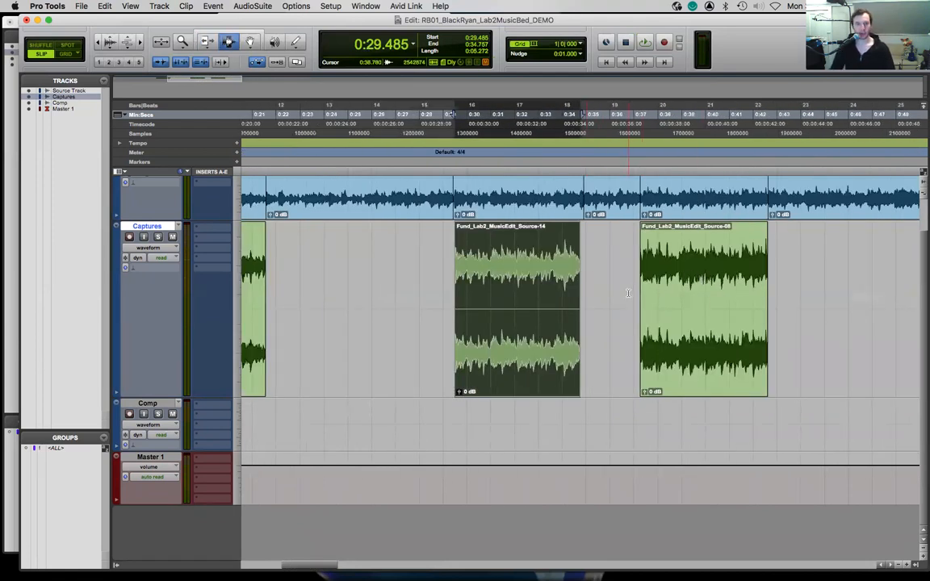
left_click(635, 289)
key("space")
key("space")
left_click(626, 278)
key("space")
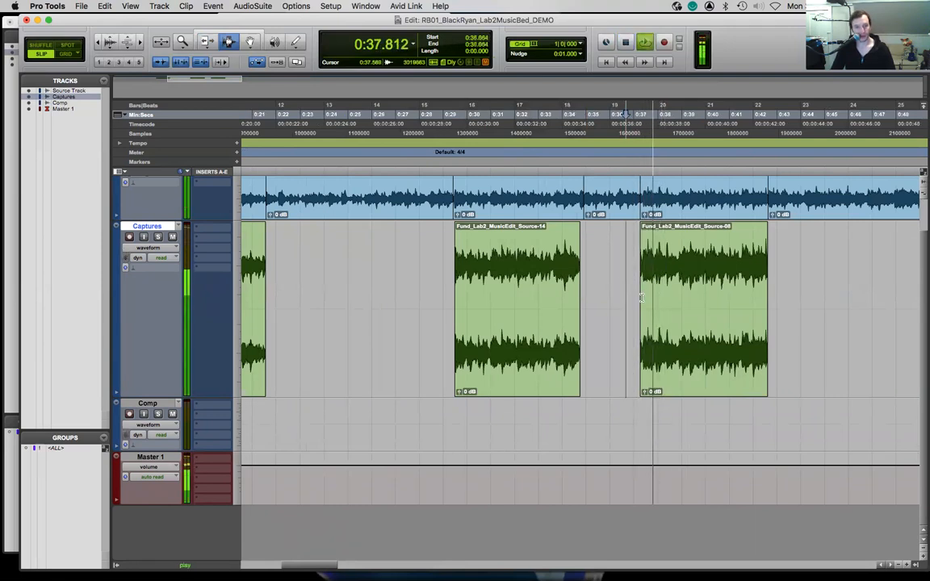
key("space")
- Separate the third Captures clip at its opening transient, 0:37.394, and delete the short piece before it
scroll(639, 296, "up", 3)
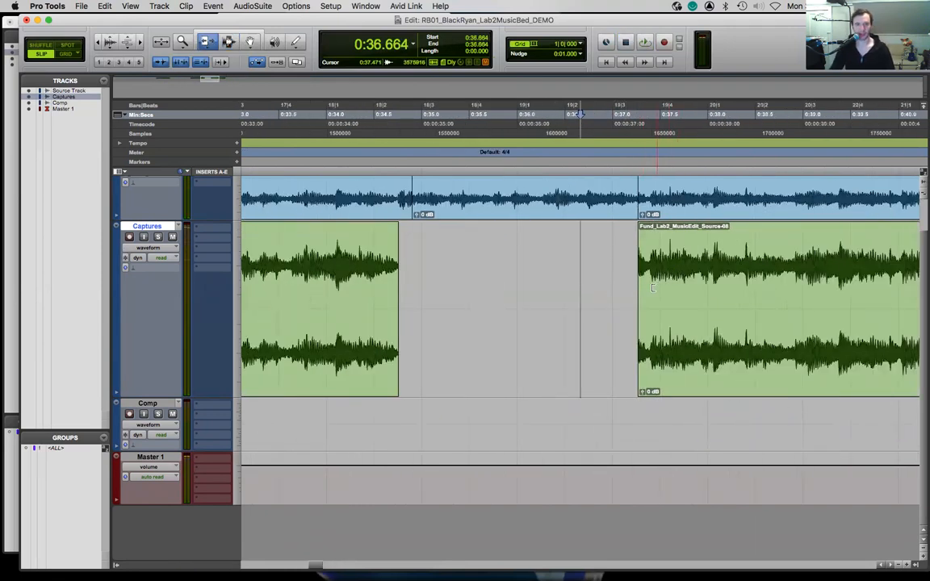
left_click(640, 289)
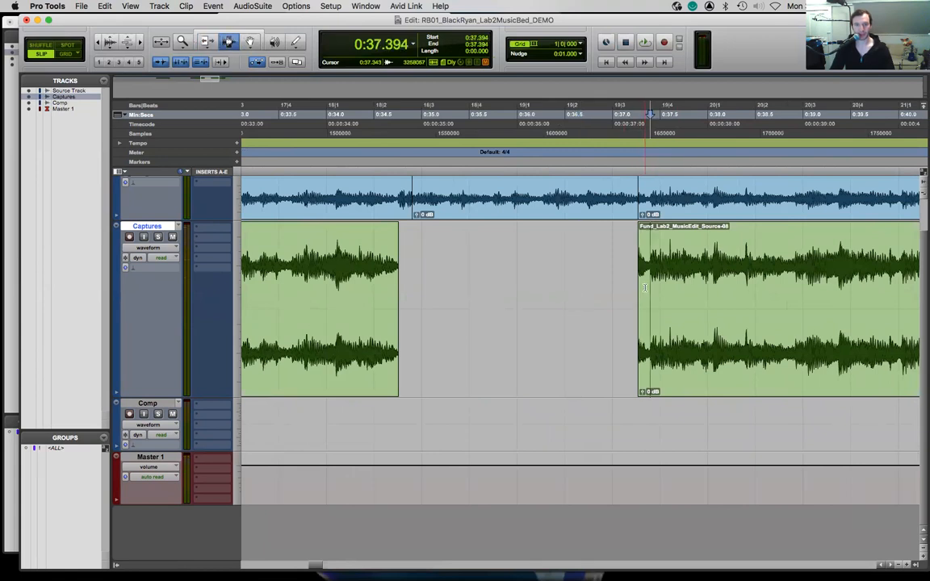
key("super+e")
double_click(646, 285)
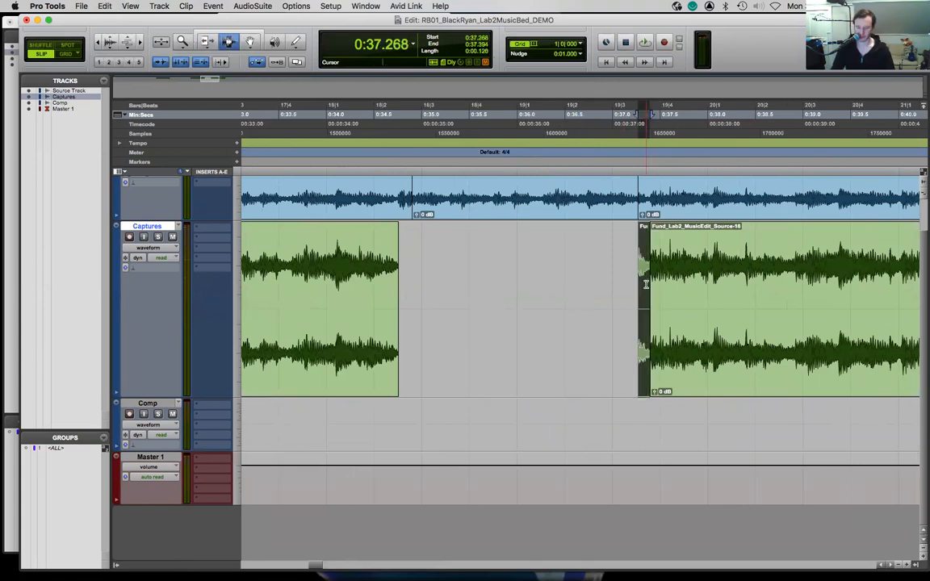
key("Delete")
- Play the third Captures clip from about 0:37.268 to near its end
key("space")
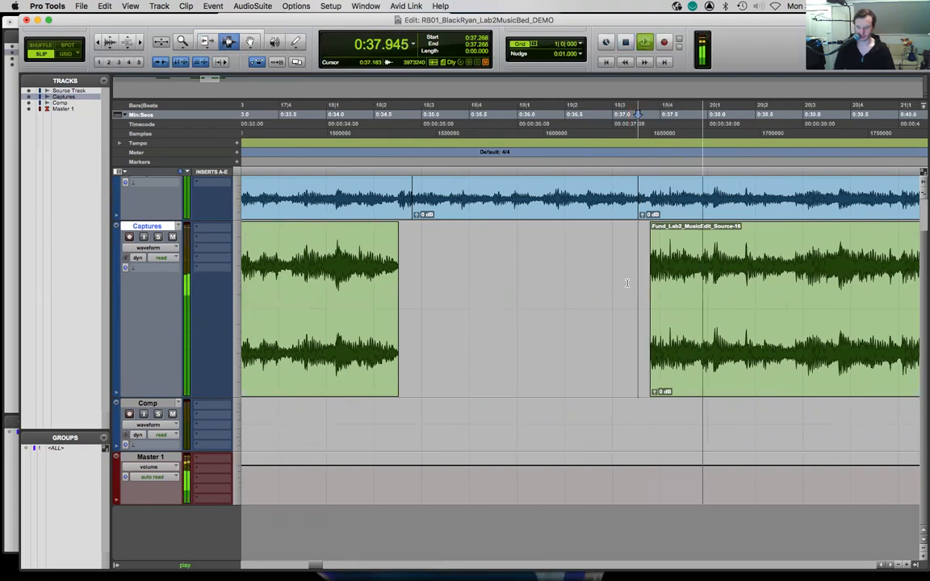
key("super+bracketleft")
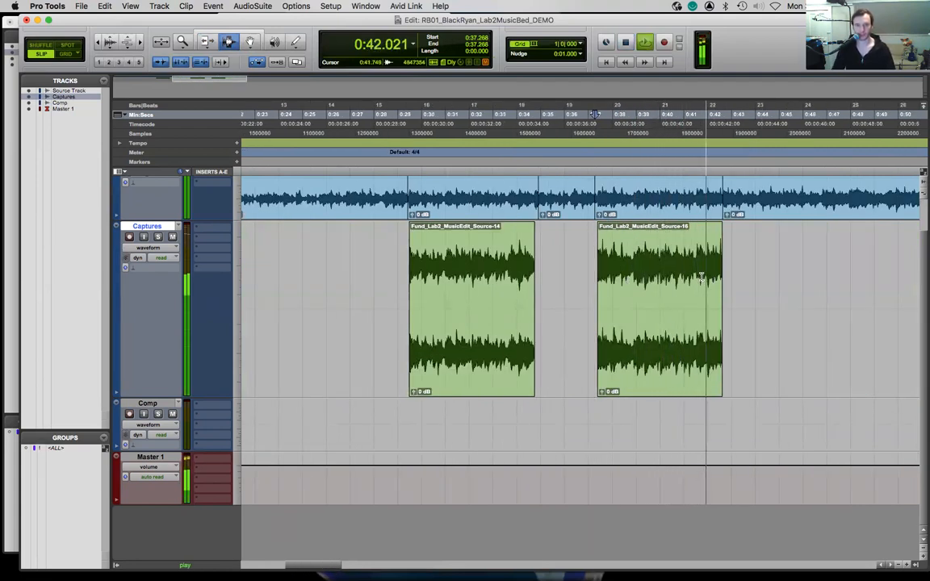
key("space")
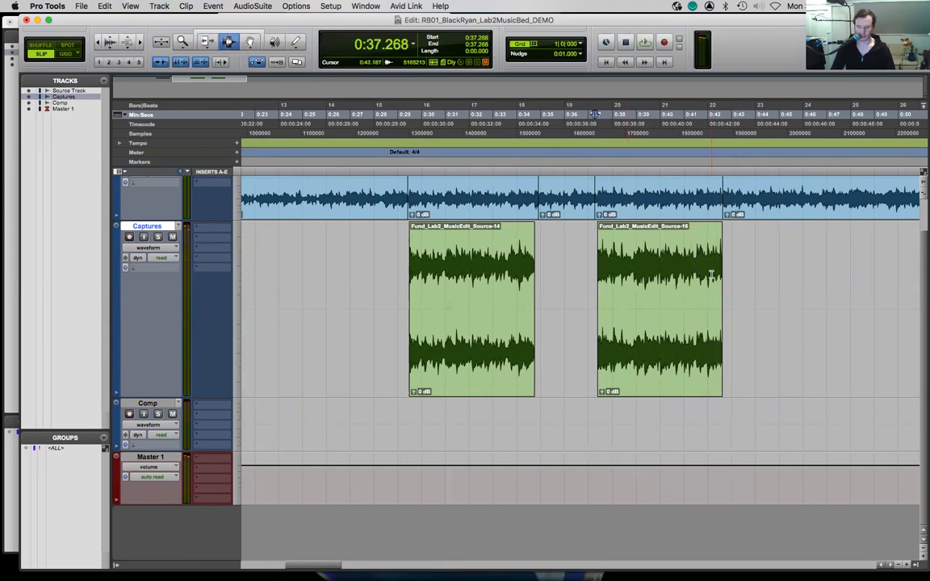
- Extend the end of the third Captures clip to about 0:42.660 and audition its ending from about 0:42.118
key("super+bracketright")
key("super+bracketright")
key("super+bracketright")
scroll(711, 274, "right", 10)
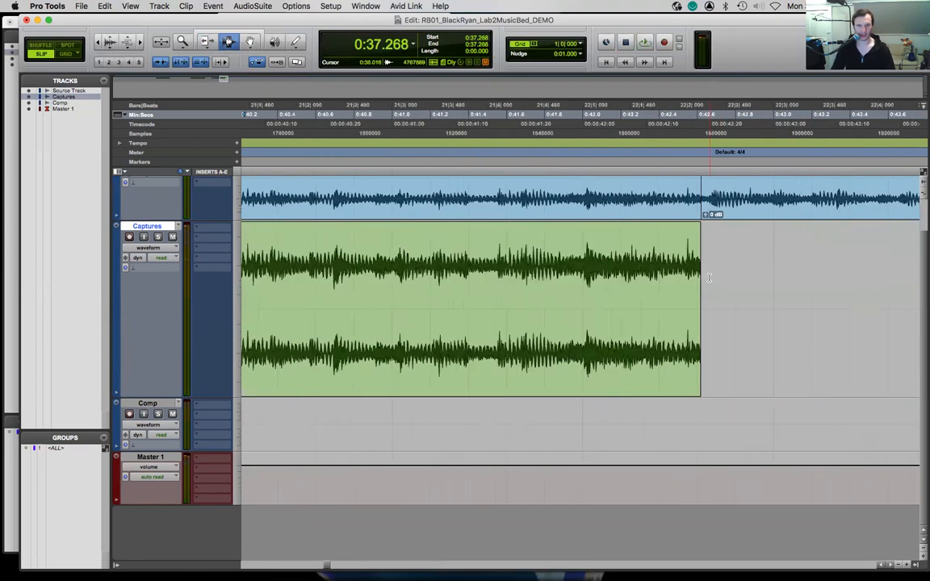
key("F6")
mouse_move(699, 297)
left_mouse_down()
mouse_move(722, 302)
mouse_move(708, 304)
left_mouse_up()
key("F7")
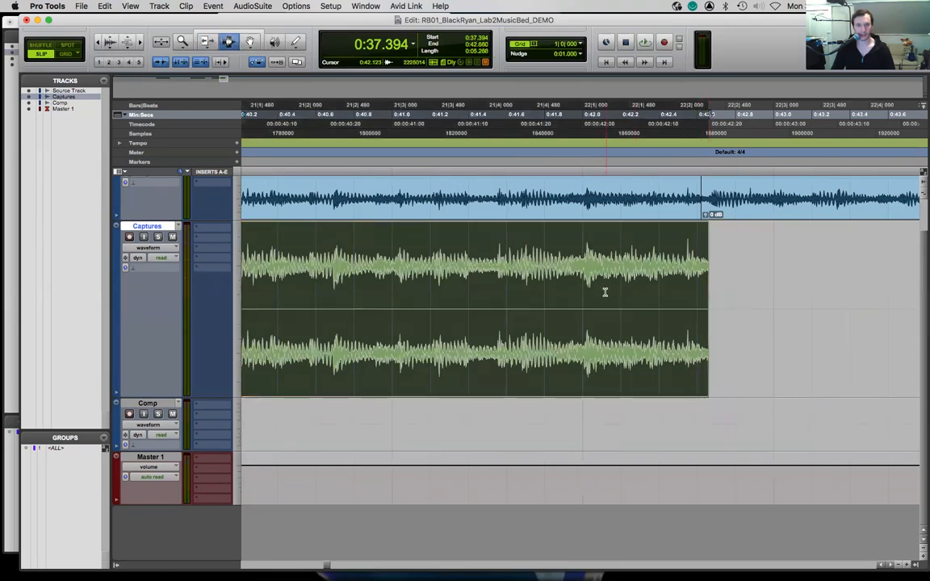
left_click(604, 292)
key("space")
key("space")
- Place the playback position at about 1:06.316 on the Source Track and enlarge the track's height
key("super+bracketleft")
key("super+bracketleft")
key("super+bracketleft")
key("super+bracketleft")
key("super+bracketleft")
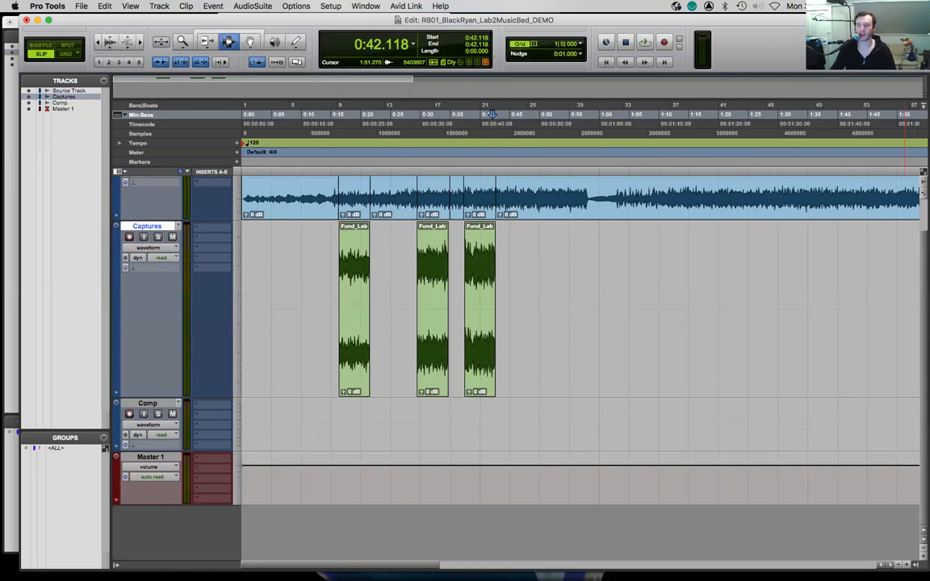
left_click(636, 190)
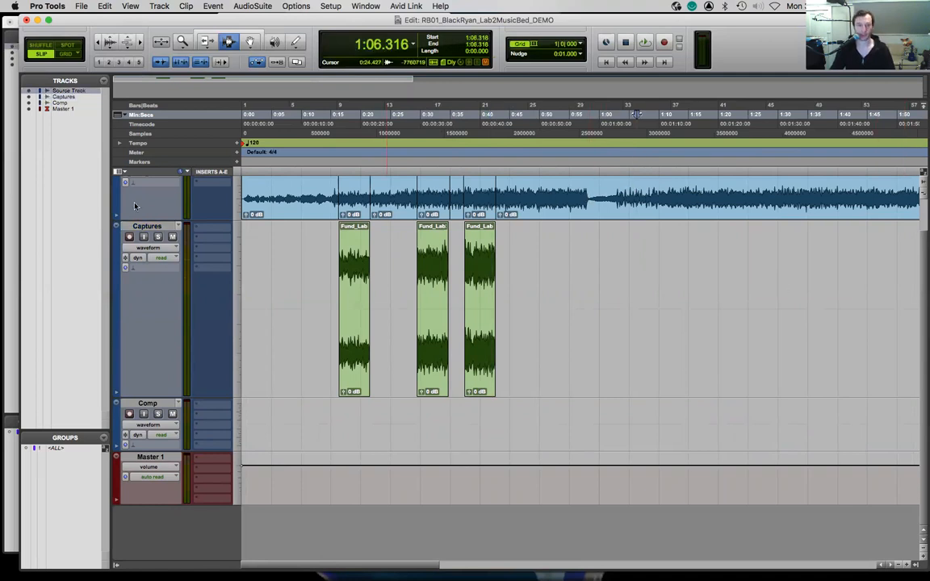
left_click_drag(183, 219, 183, 260)
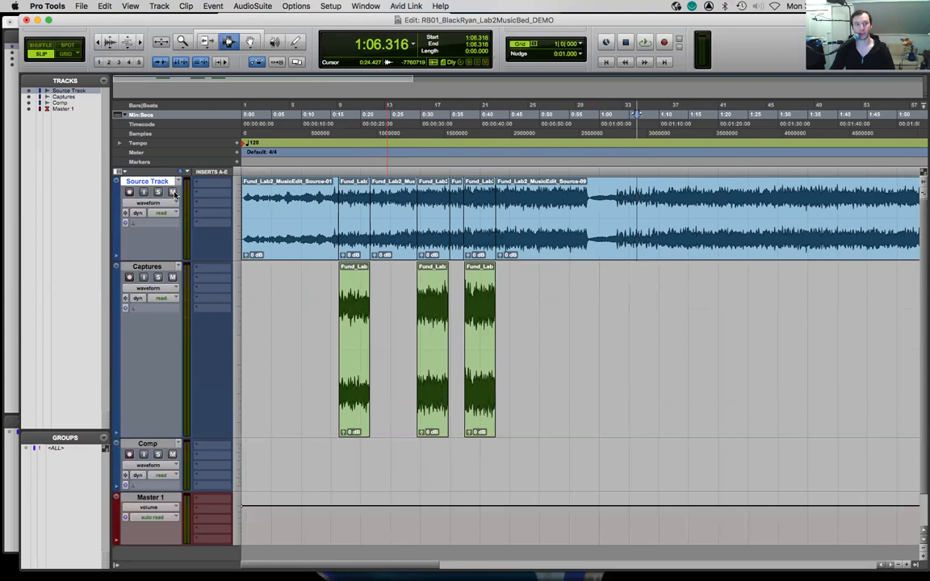
- Audition the source music at several spots around the quiet break, including from 1:06.316 and 1:00.186
key("space")
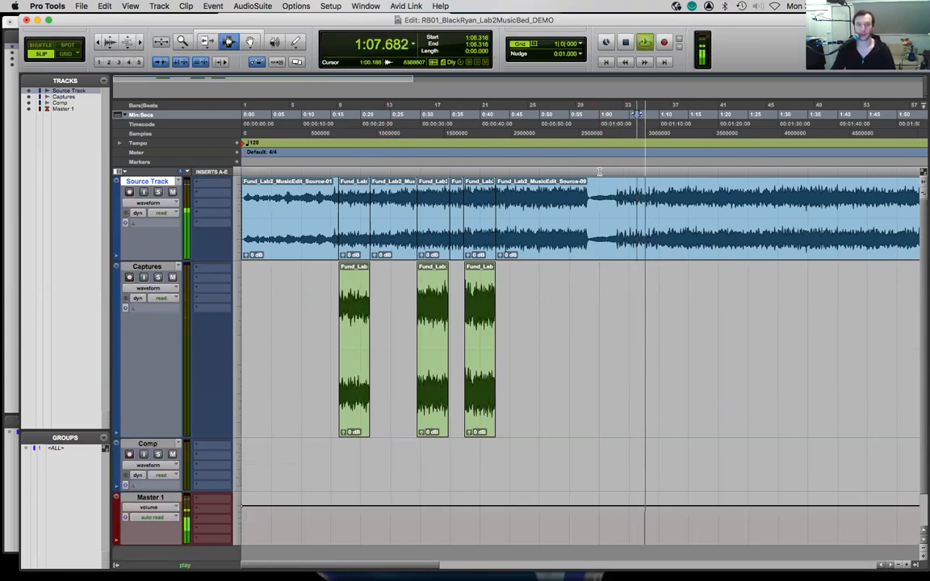
left_click(600, 173)
key("space")
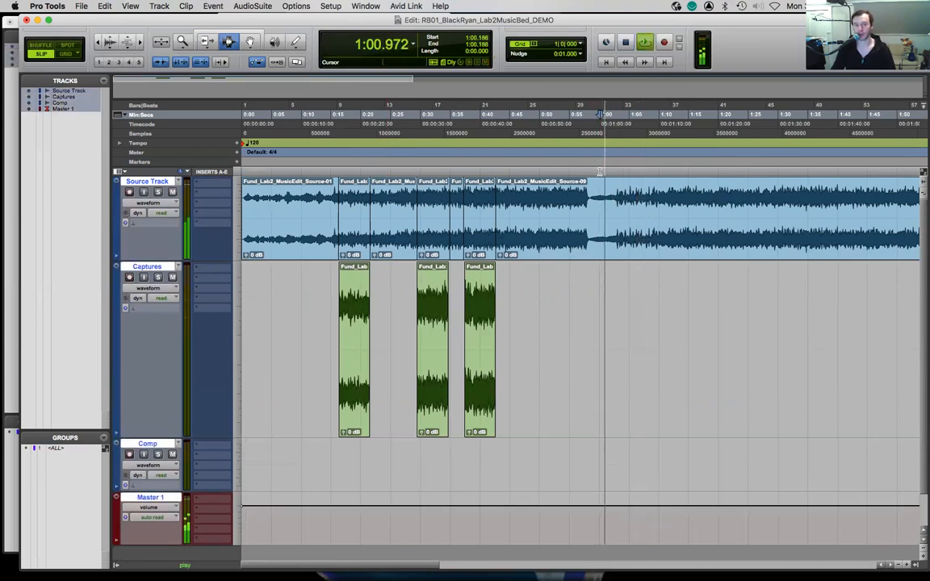
key("space")
left_click(674, 171)
key("space")
key("space")
left_click(551, 171)
key("space")
key("space")
left_click(564, 170)
key("space")
key("space")
- Check further sections of the source music at about 1:31.300 and 2:08.174, and play from 2:43.840 past the second break
left_click(786, 171)
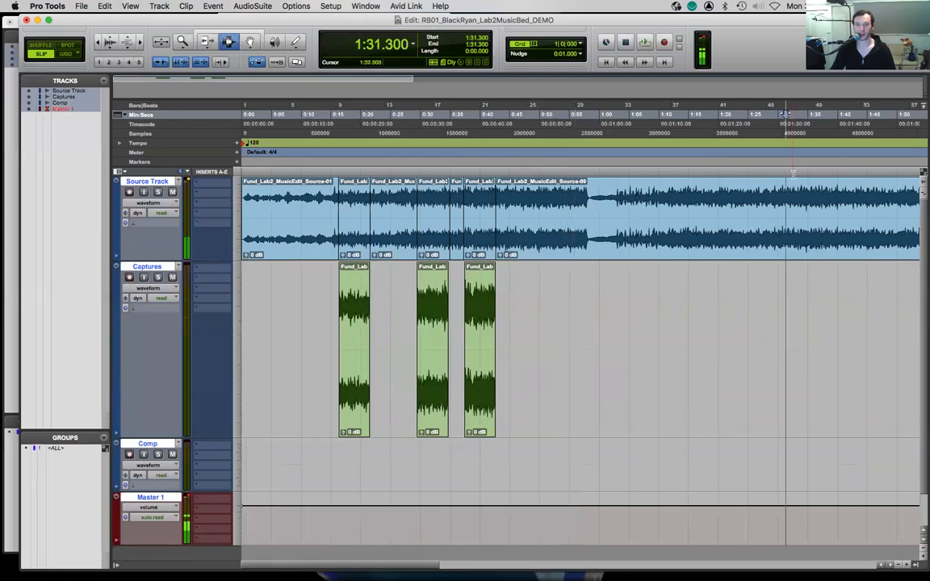
scroll(793, 174, "right", 5)
left_click(760, 171)
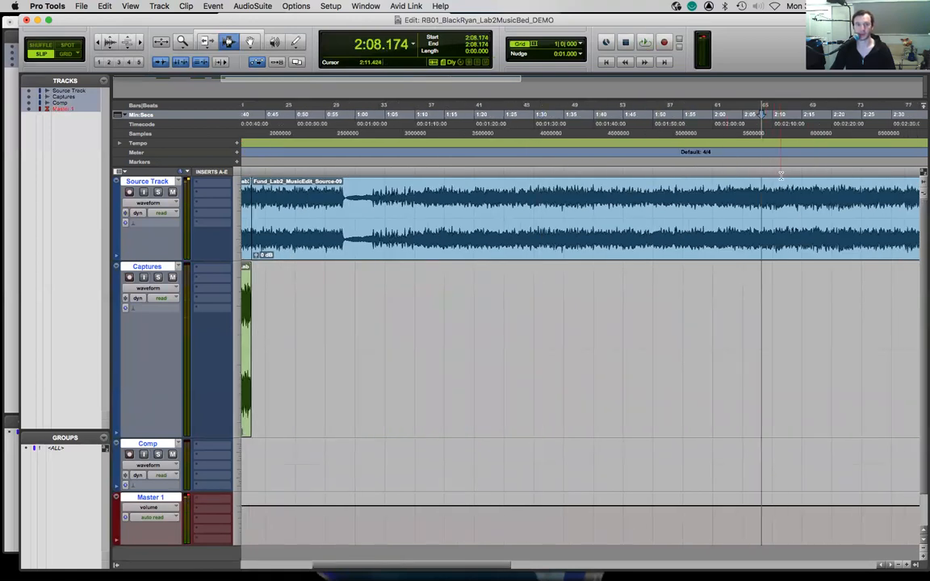
scroll(780, 177, "right", 1)
scroll(781, 176, "right", 4)
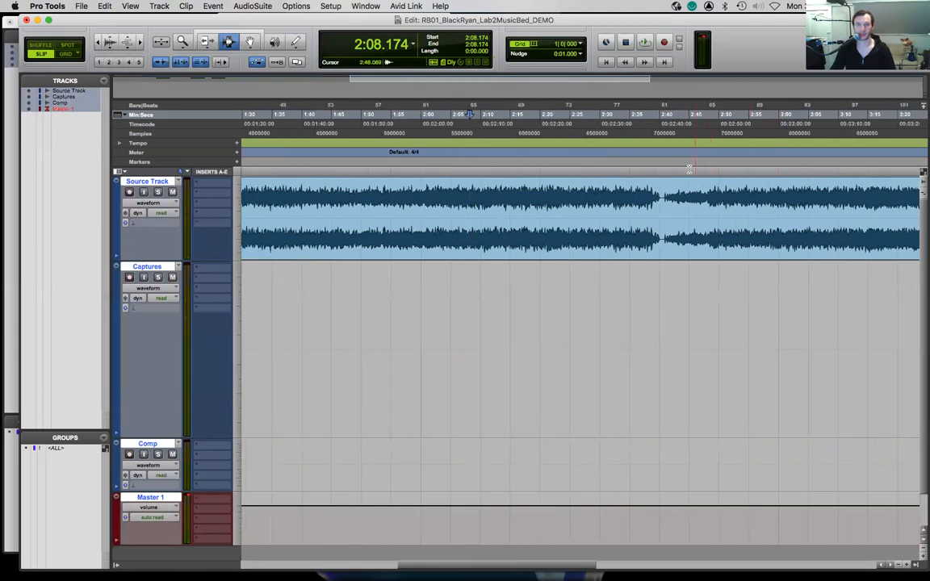
left_click(681, 170)
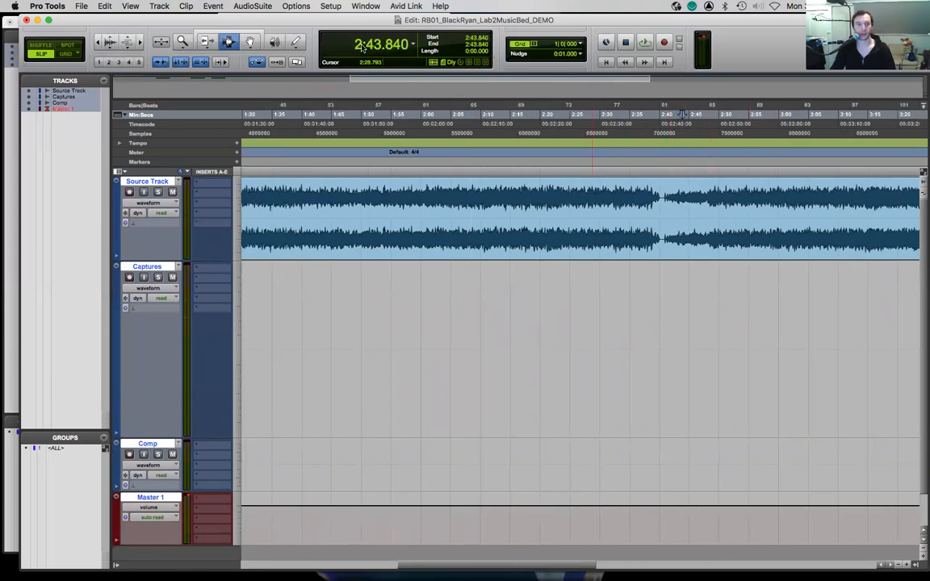
key("space")
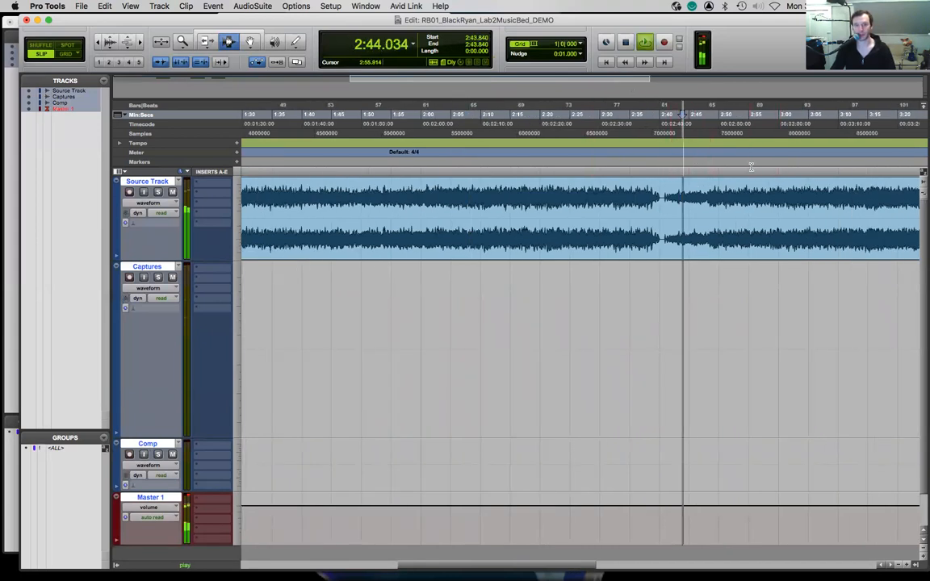
scroll(739, 182, "right", 5)
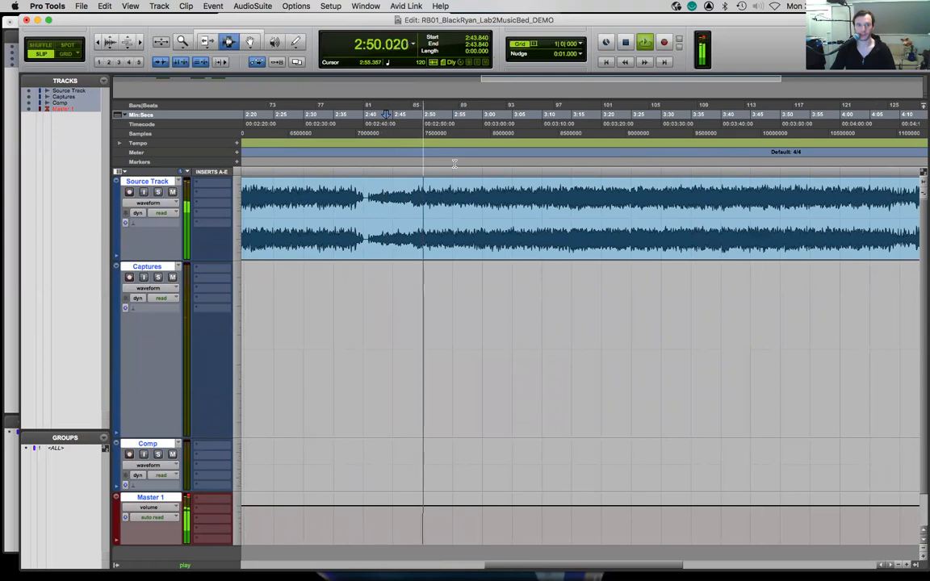
key("space")
- Audition the source music after the second break from 2:47.833 and around 2:49.5 to locate the phrase start
left_click(410, 196)
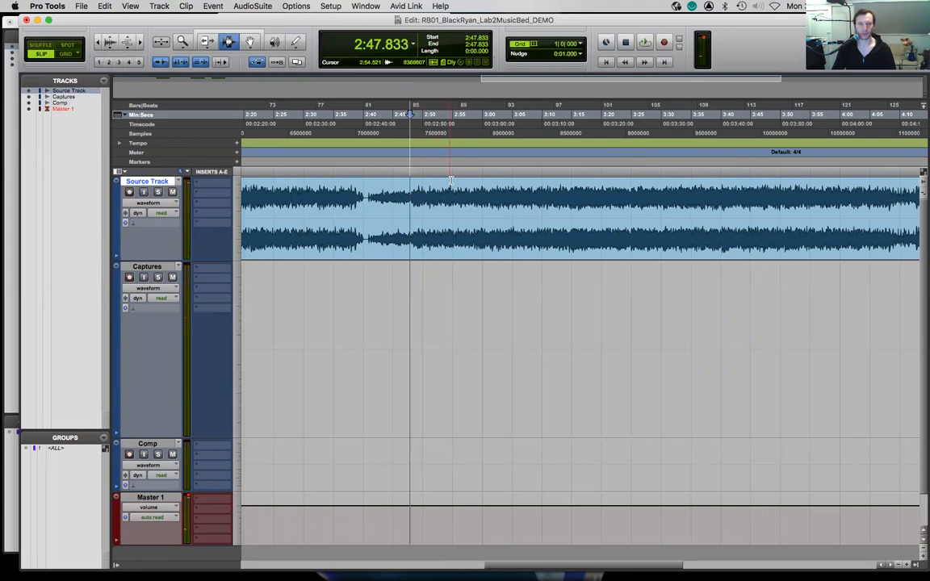
key("space")
key("space")
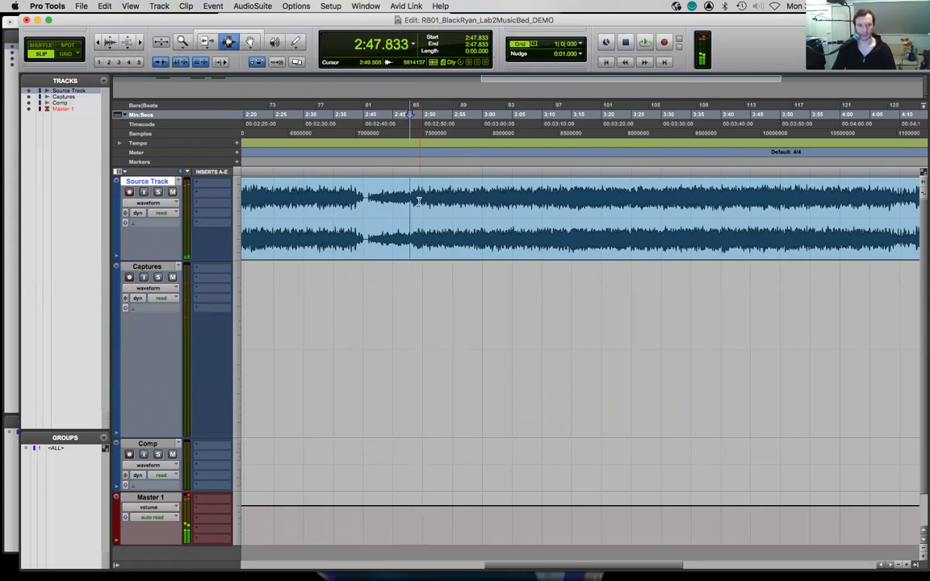
key("super+bracketright")
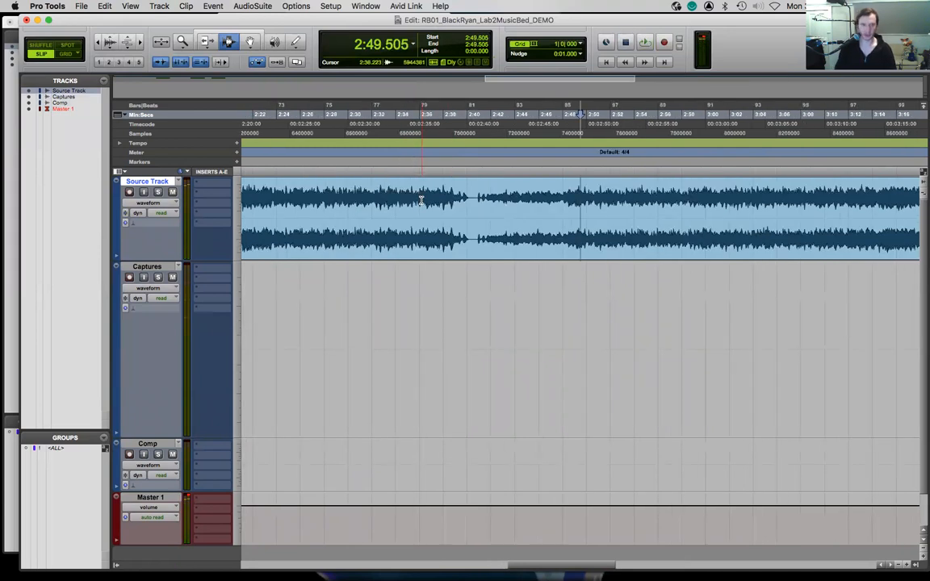
key("space")
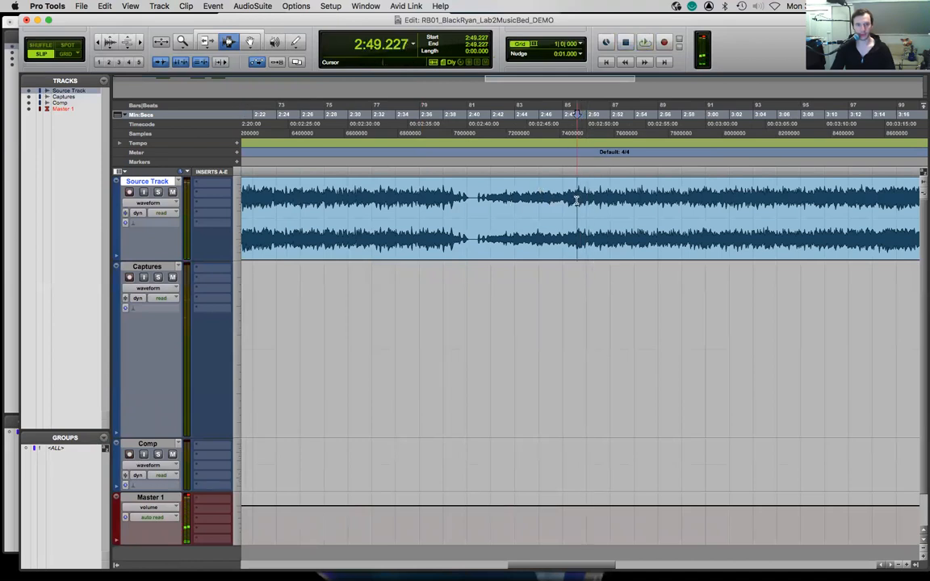
- Split the Source Track clip at the phrase start at 2:49.215
key("super+bracketright")
key("super+bracketright")
key("super+bracketright")
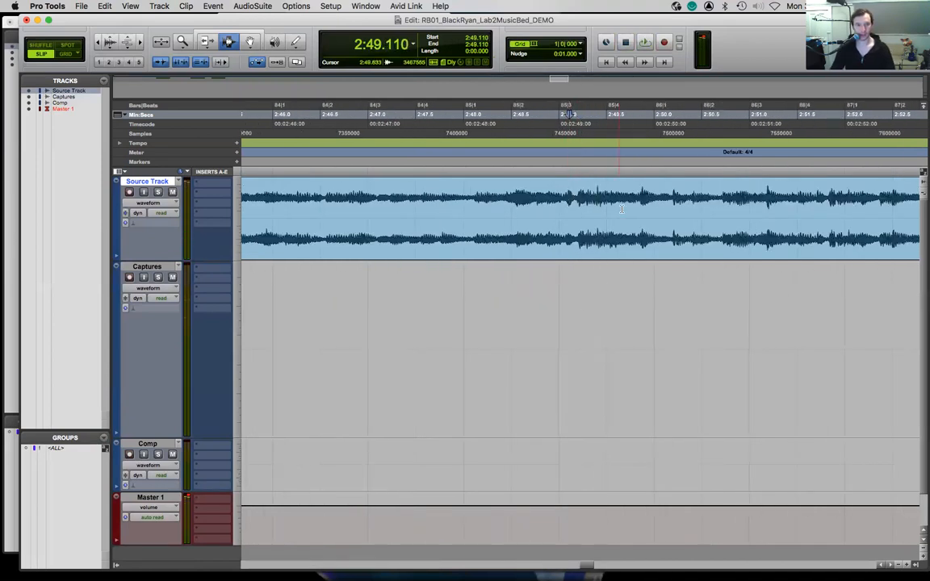
key("super+e")
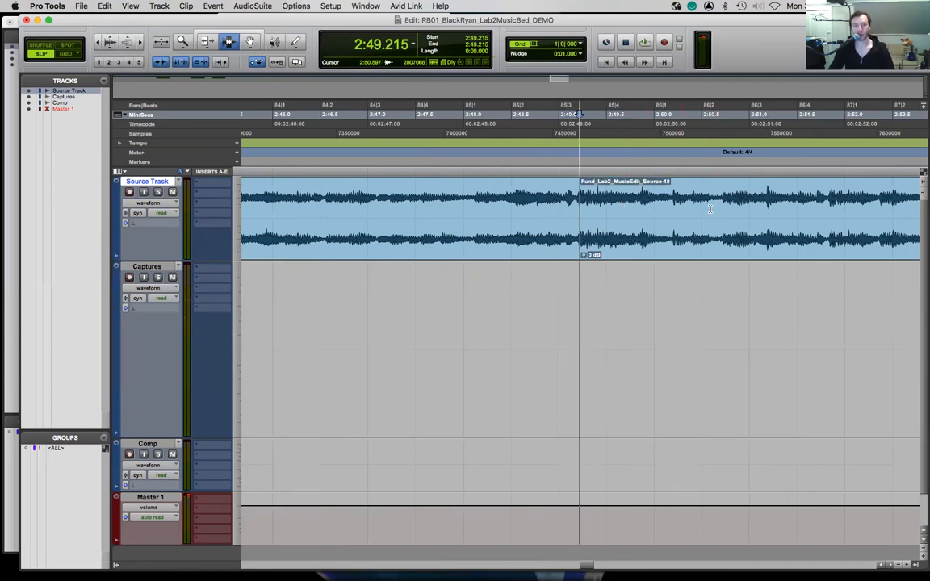
- Play the phrase from 2:49.215 and split the Source Track clip at the phrase end at 2:54.477
key("space")
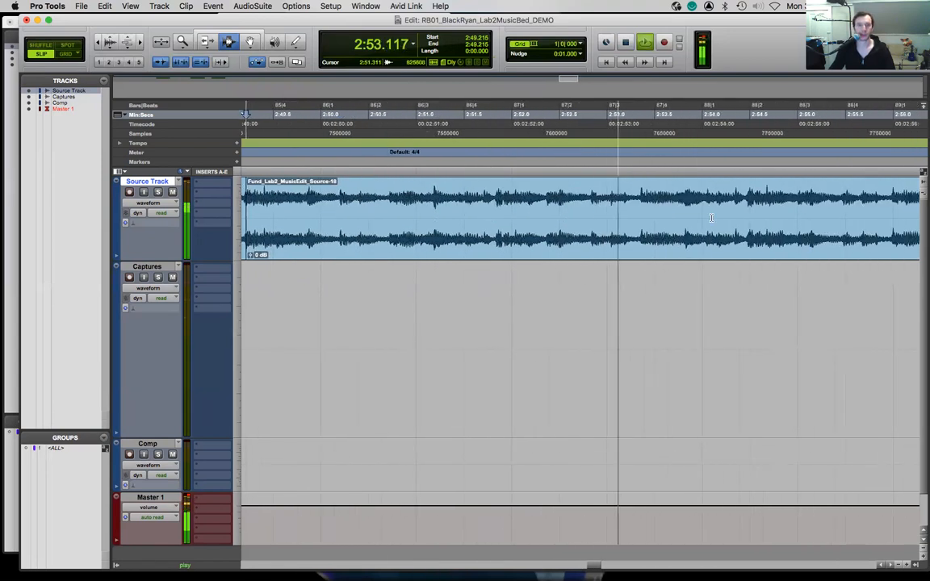
key("space")
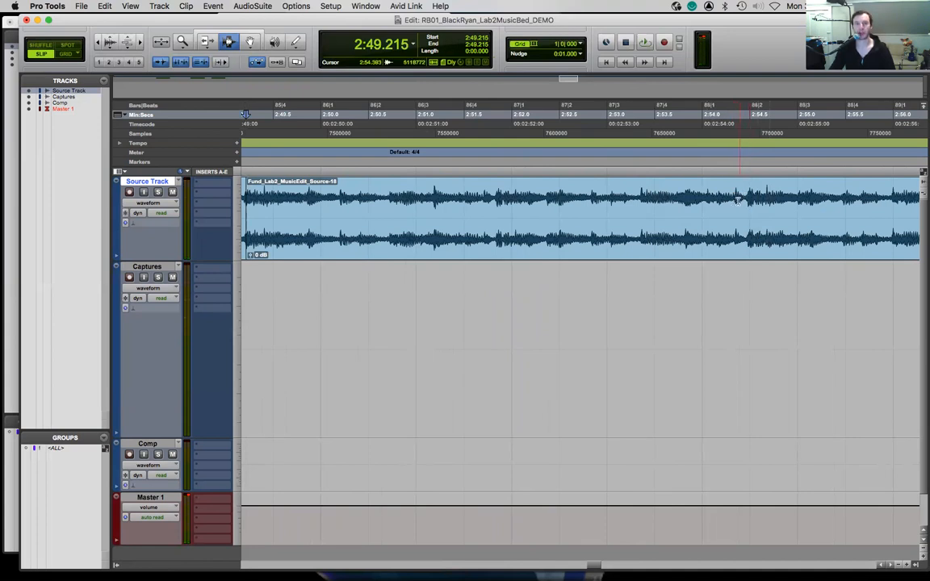
left_click(740, 197)
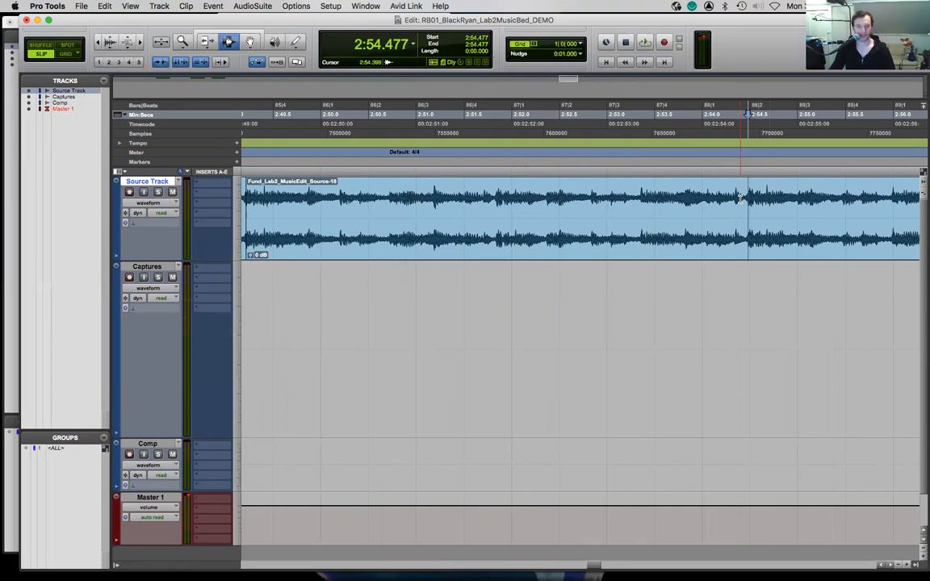
key("super+e")
- Copy the separated phrase from 2:49.215 to 2:54.477 straight down onto the Captures track
double_click(672, 242)
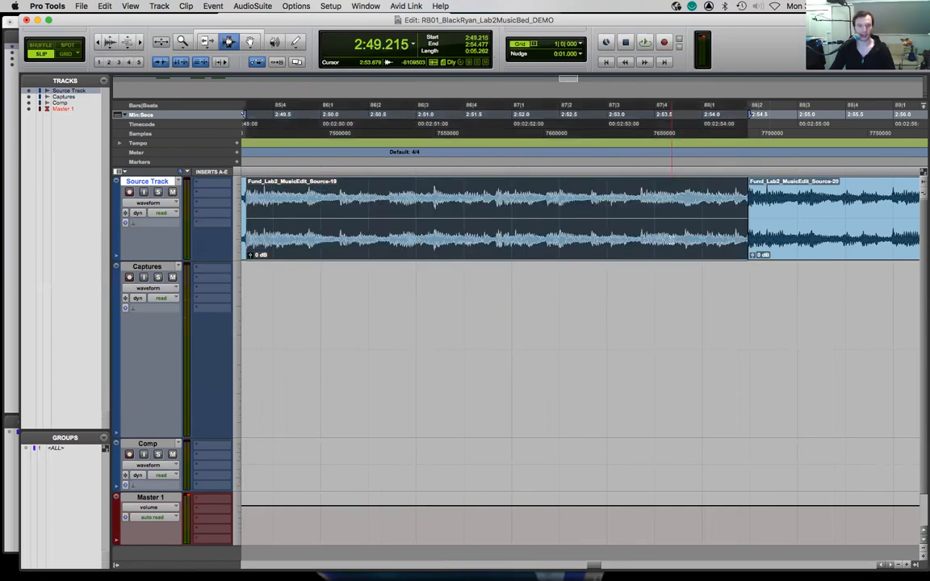
key("F8")
left_click_drag(626, 246, 619, 294)
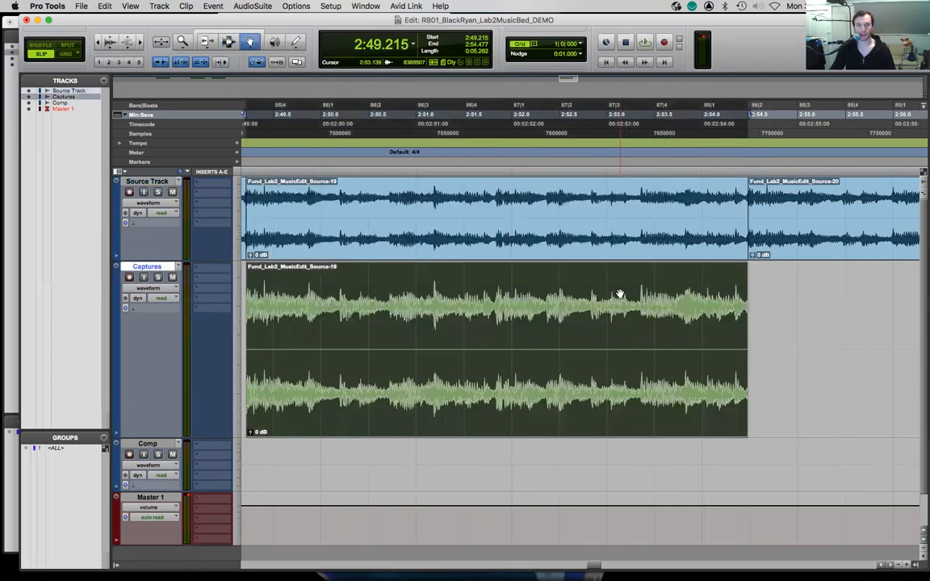
- Move the new Captures clip earlier to about 1:09.369, after the three existing captures
key("super+bracketleft")
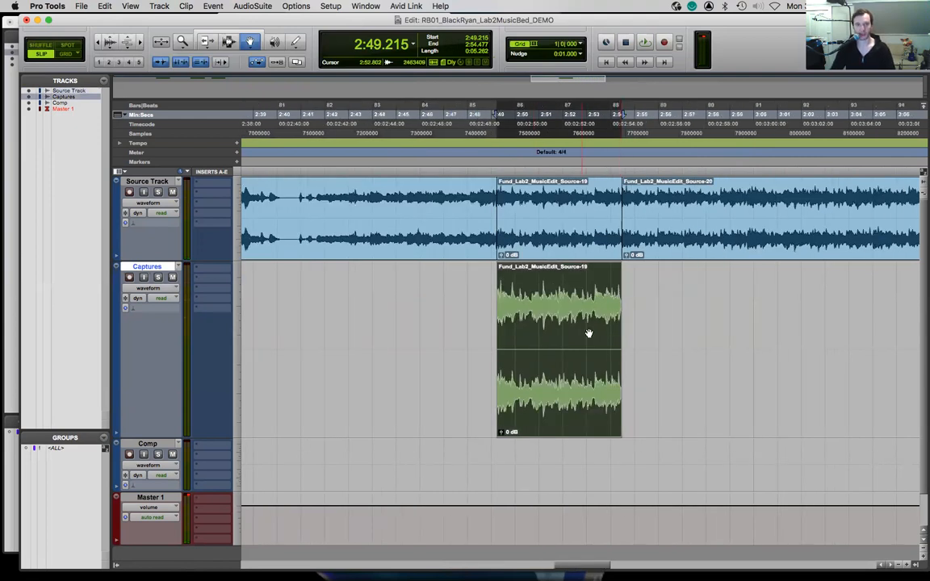
key("super+bracketleft")
key("super+bracketleft")
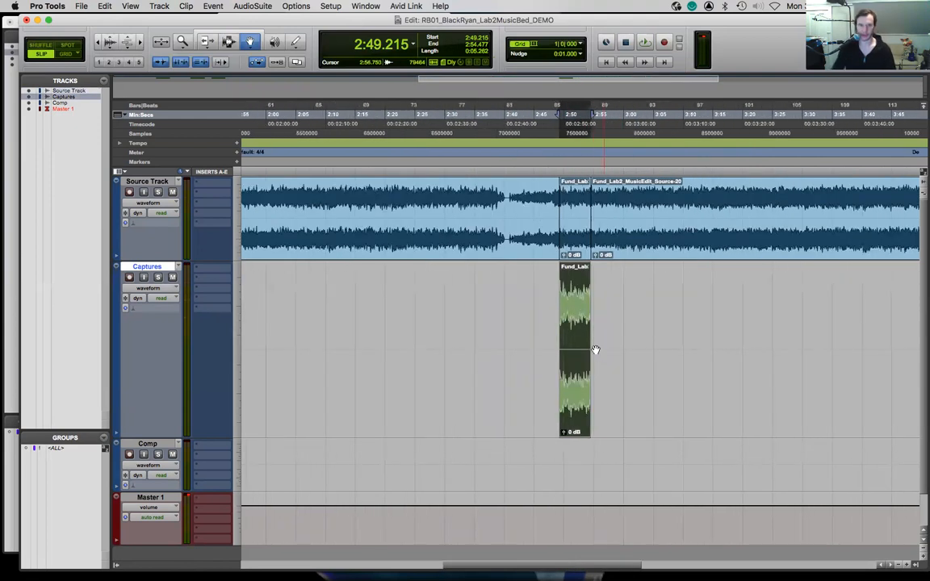
scroll(553, 287, "left", 10)
scroll(668, 307, "right", 5)
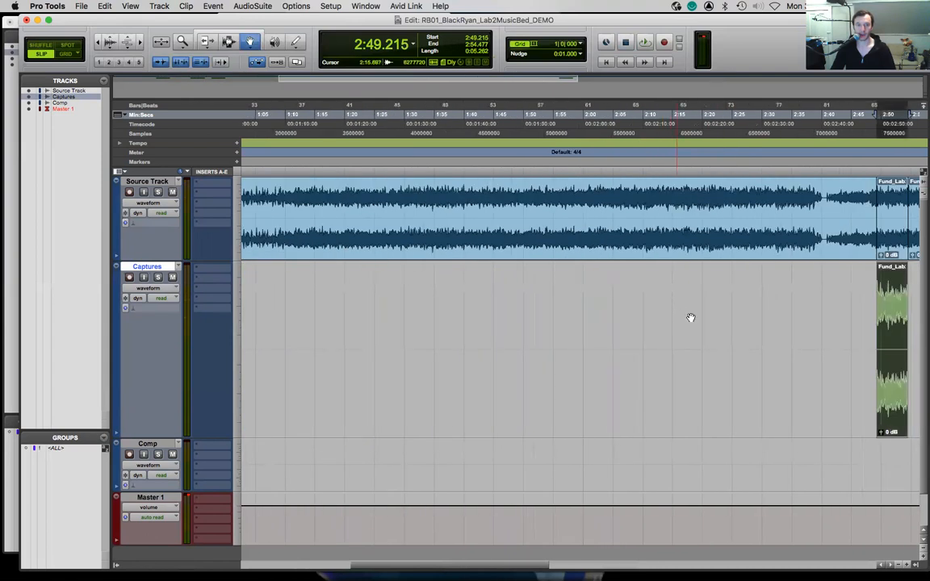
left_click_drag(895, 373, 301, 364)
scroll(301, 364, "left", 5)
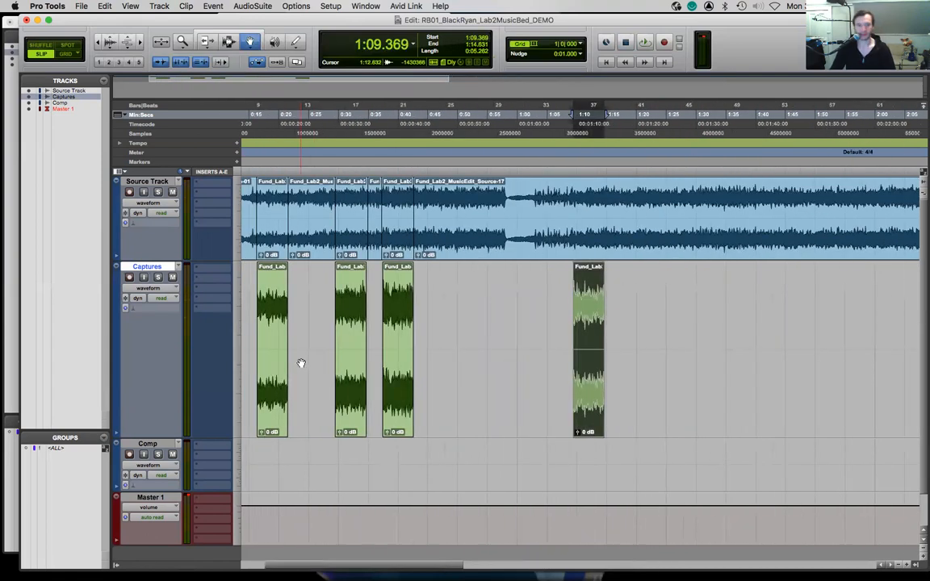
- Mute the Source Track
key("F7")
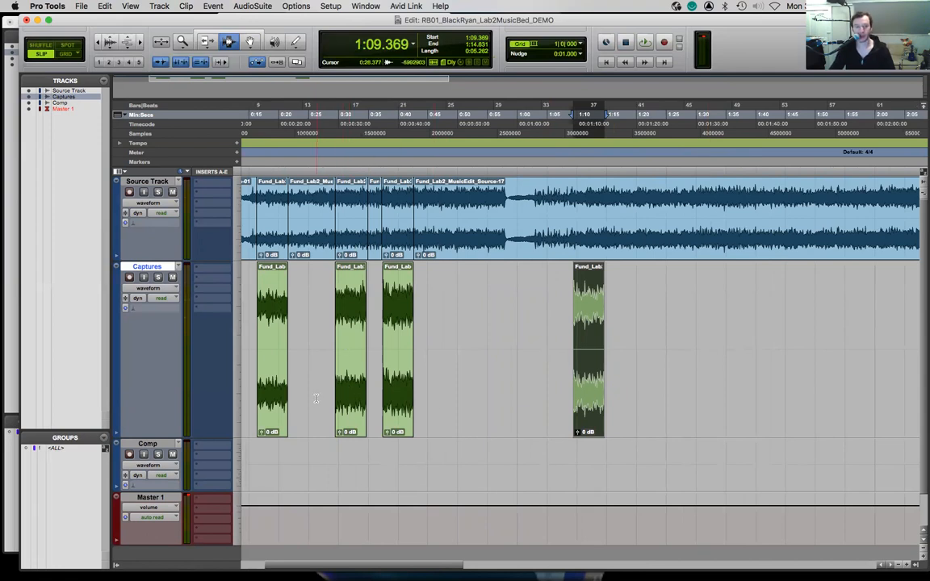
scroll(316, 398, "down", 2)
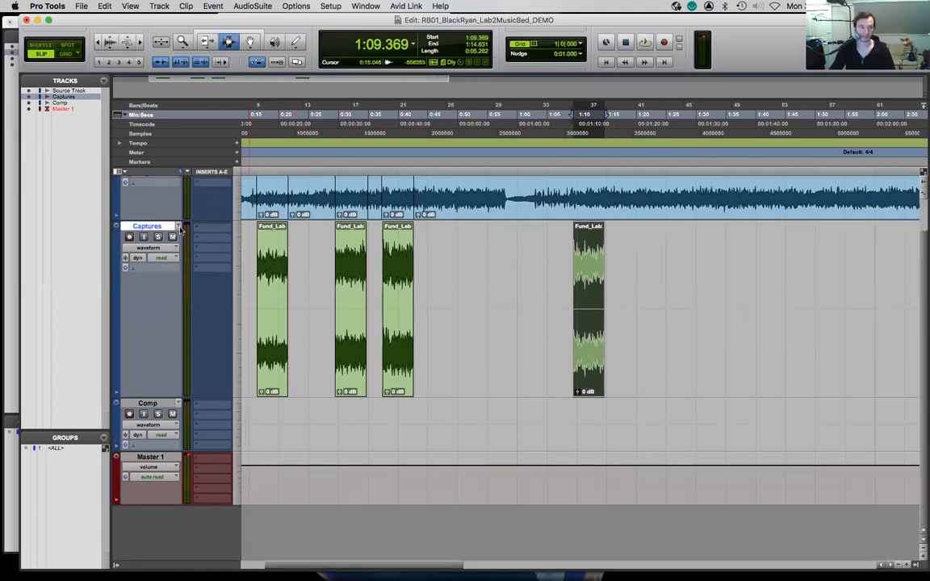
scroll(181, 231, "up", 2)
left_click(172, 192)
scroll(390, 359, "left", 3)
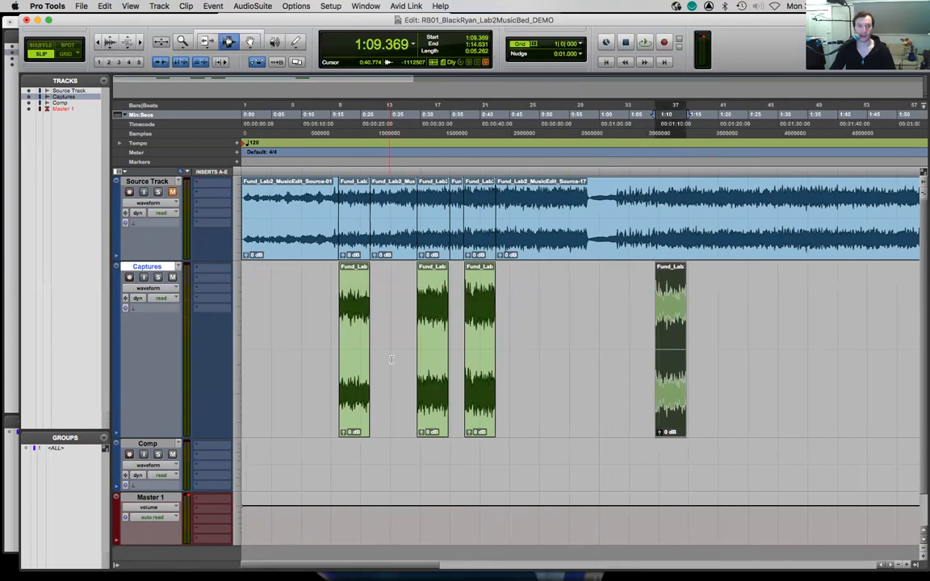
- Select the first three Captures clips and move them together to start at about 0:39.720, before the fourth clip
key("F8")
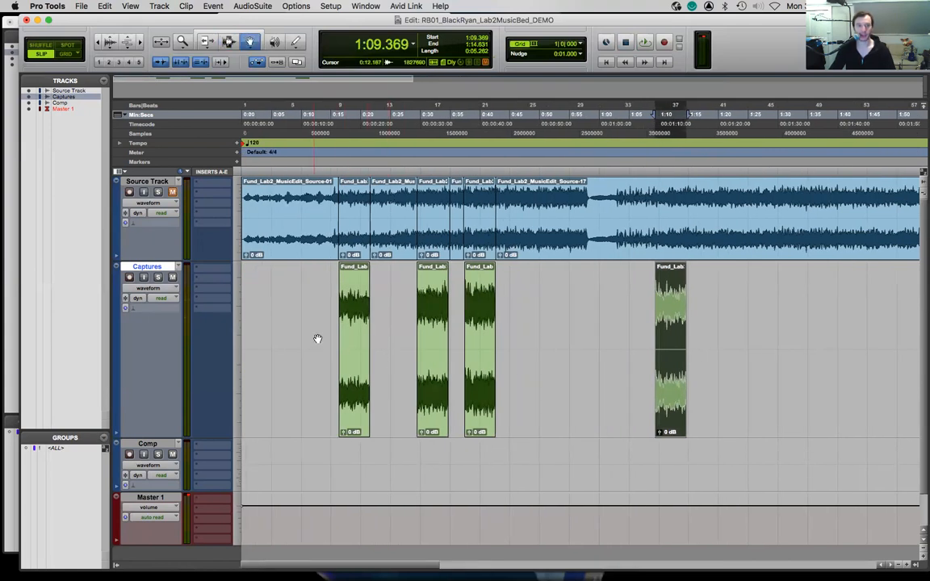
left_click(356, 332)
left_click(440, 343, "shift")
left_click(473, 346, "shift")
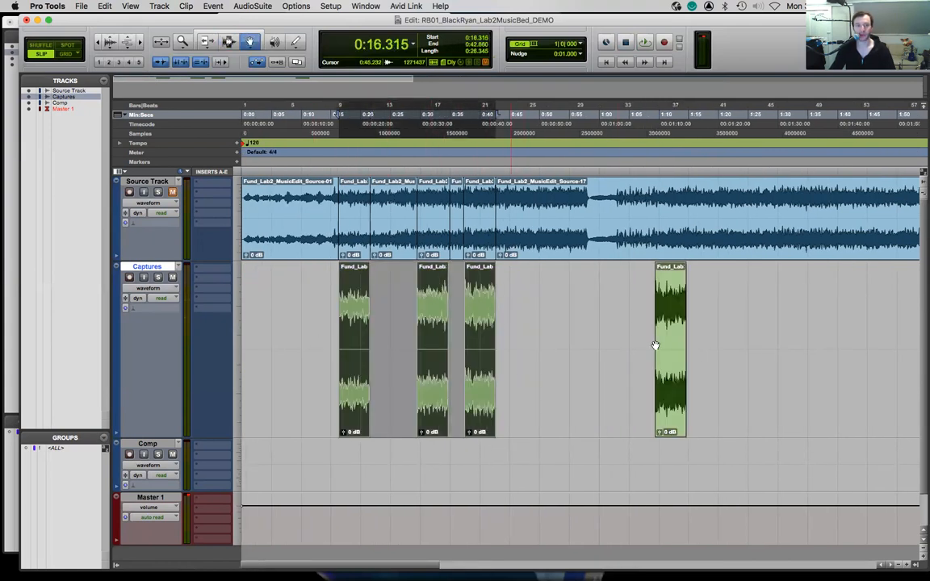
left_click_drag(355, 363, 491, 370)
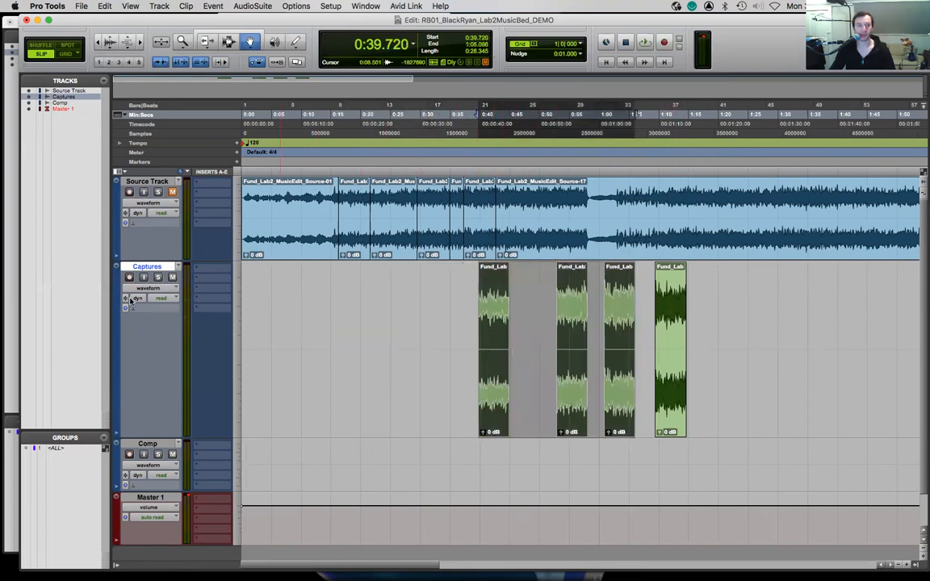
- Audition the first and second Captures clips from about 0:41.331 and 0:54.891
key("F6")
left_click(479, 316)
left_click(494, 323)
key("space")
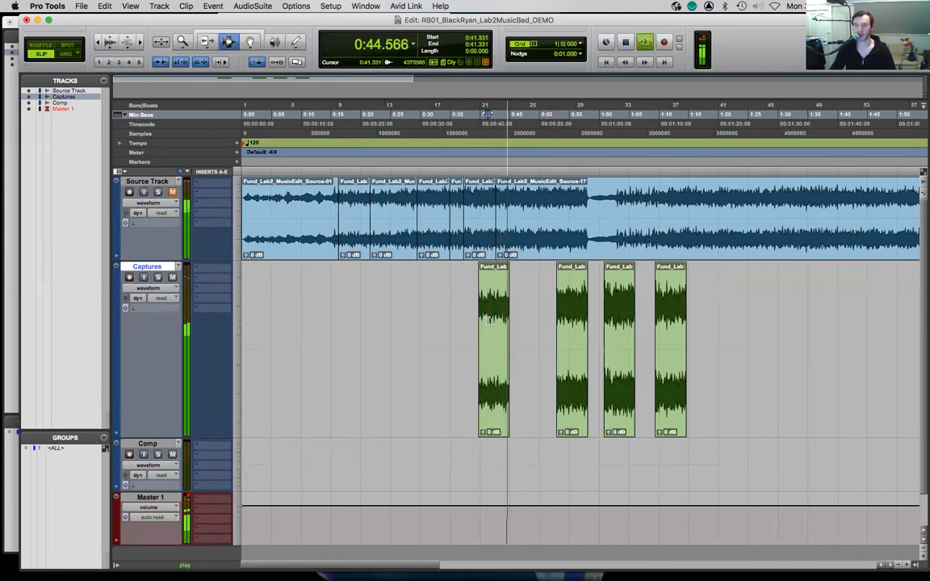
left_click(569, 314)
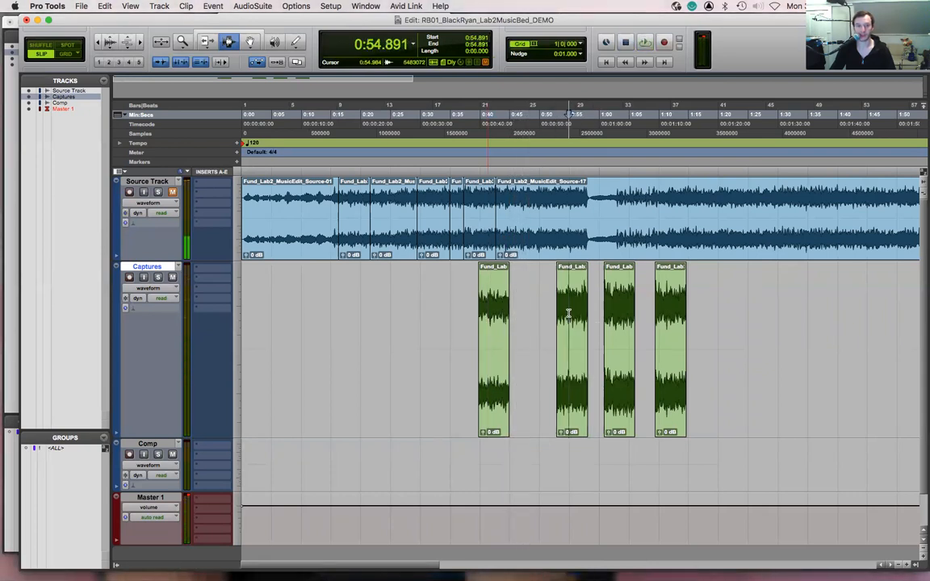
key("space")
- Copy the second Captures clip to the very start of the Comp track and duplicate it directly after itself
key("F8")
left_click_drag(570, 349, 248, 479)
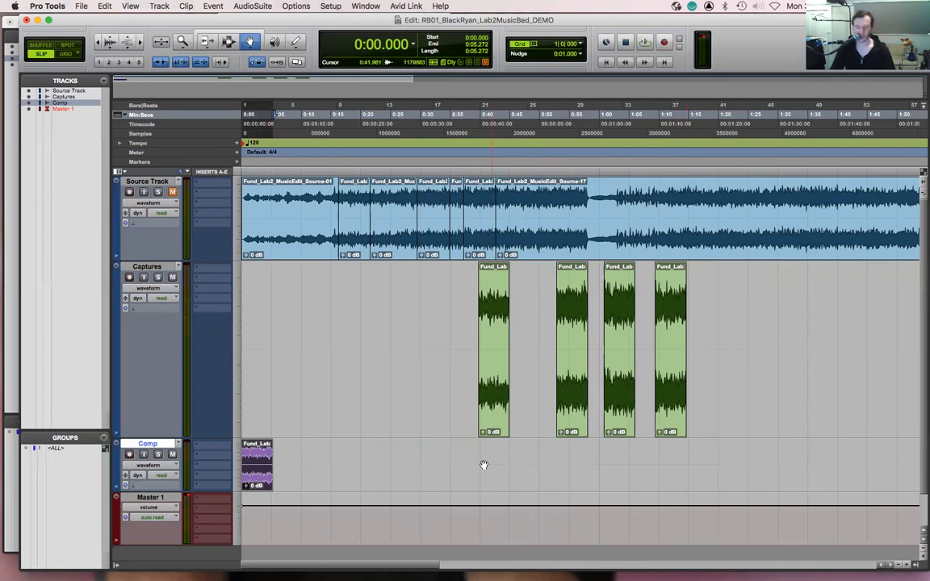
key("super+d")
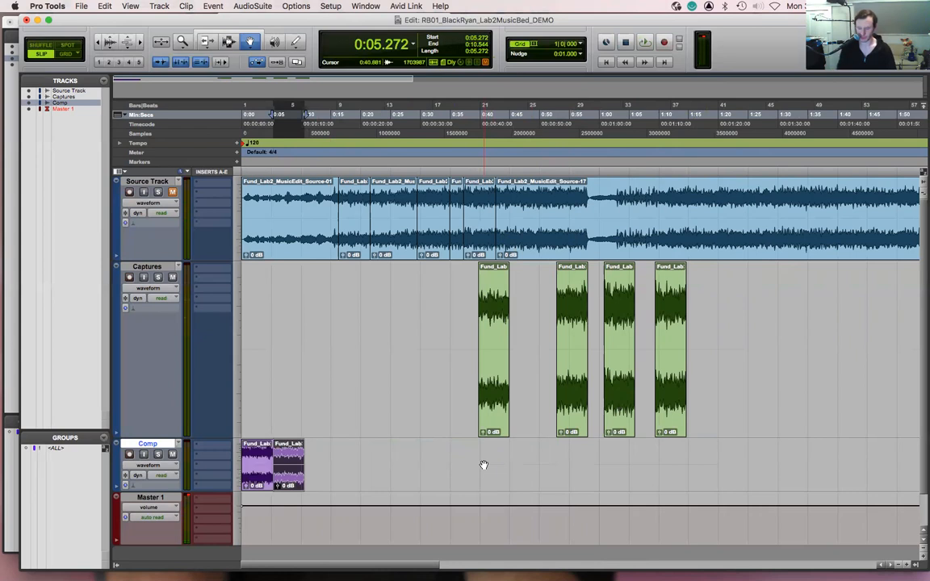
- Play the Comp track from the beginning to check the join between its two clips
key("Return")
key("space")
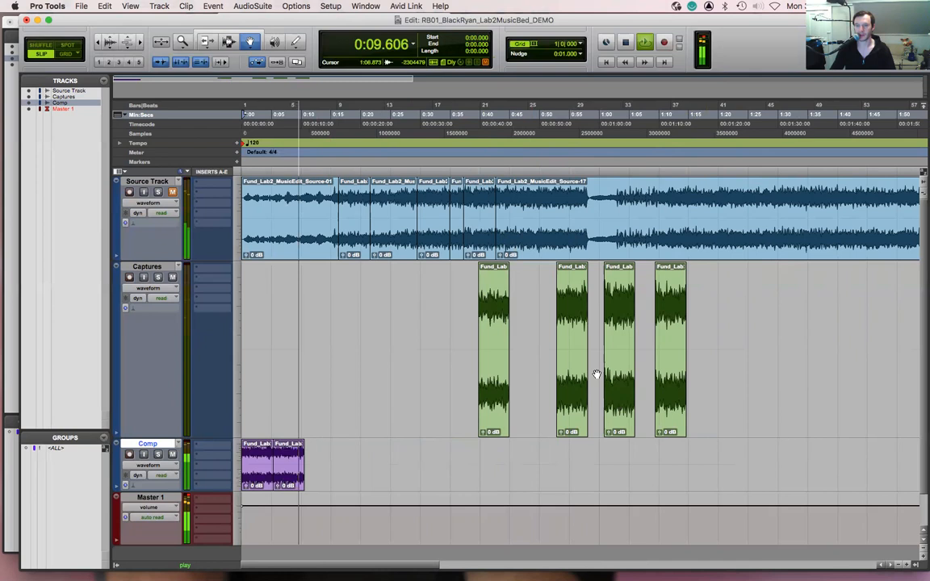
key("space")
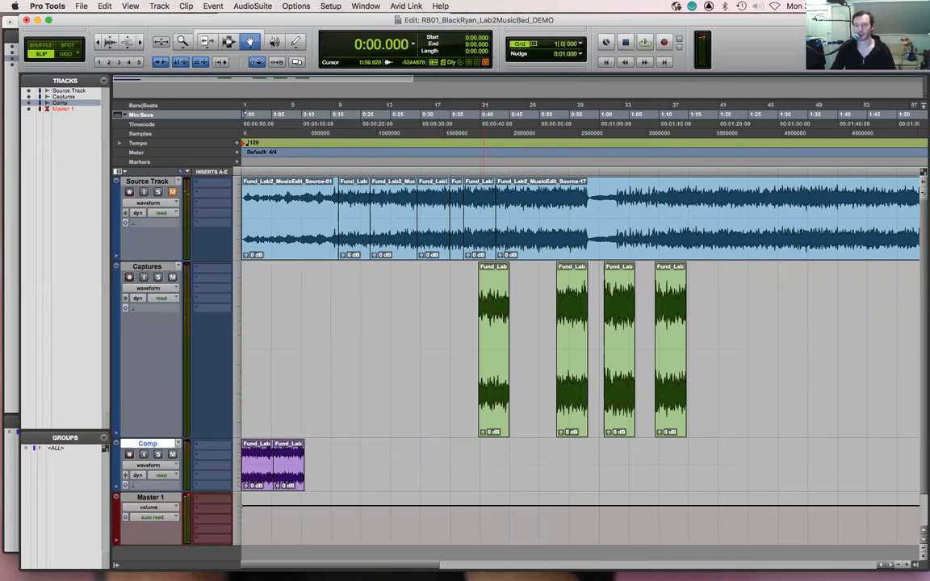
- Audition the first Captures clip from about 0:41.052 to identify its instruments
key("F7")
left_click(493, 369)
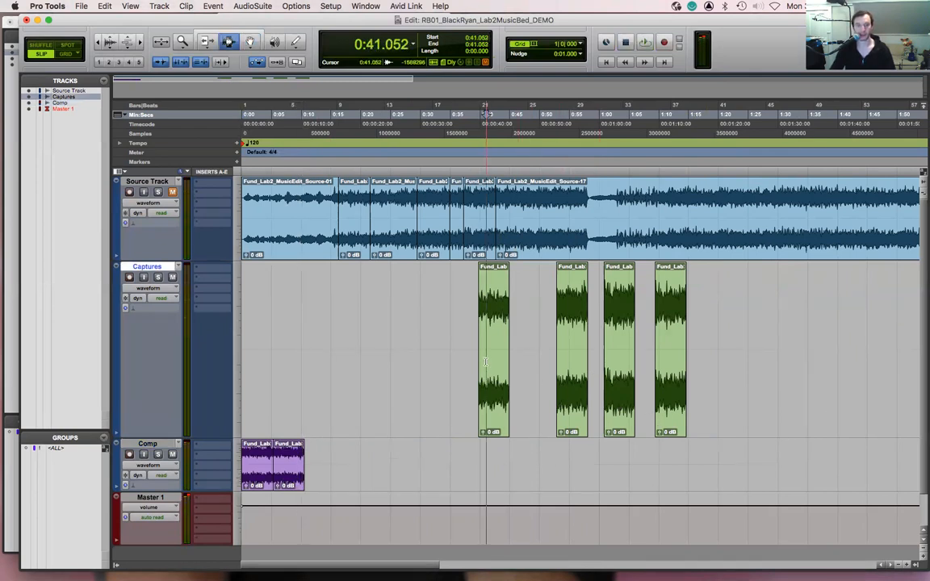
key("space")
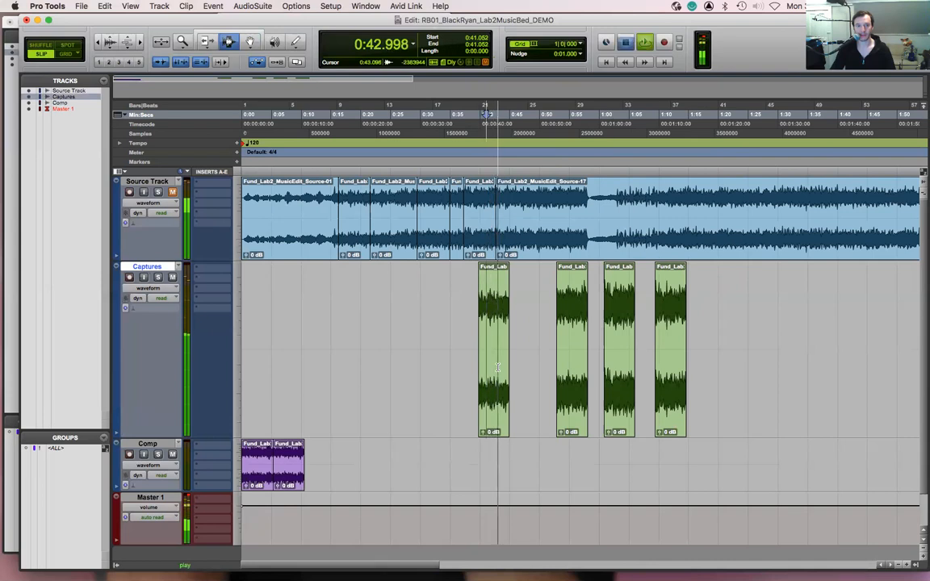
key("space")
- Rename the first Captures clip as Drums and Synth
right_click(495, 273)
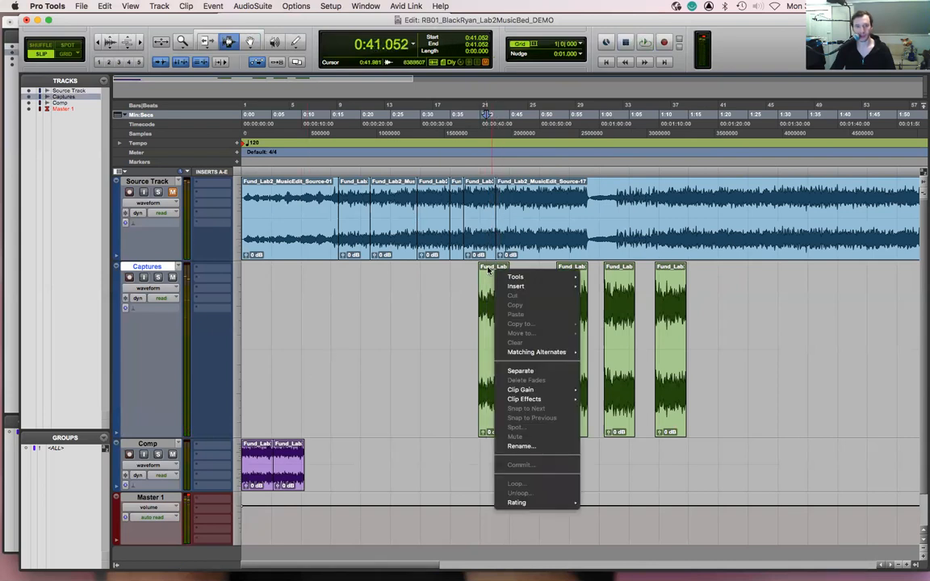
left_click(520, 445)
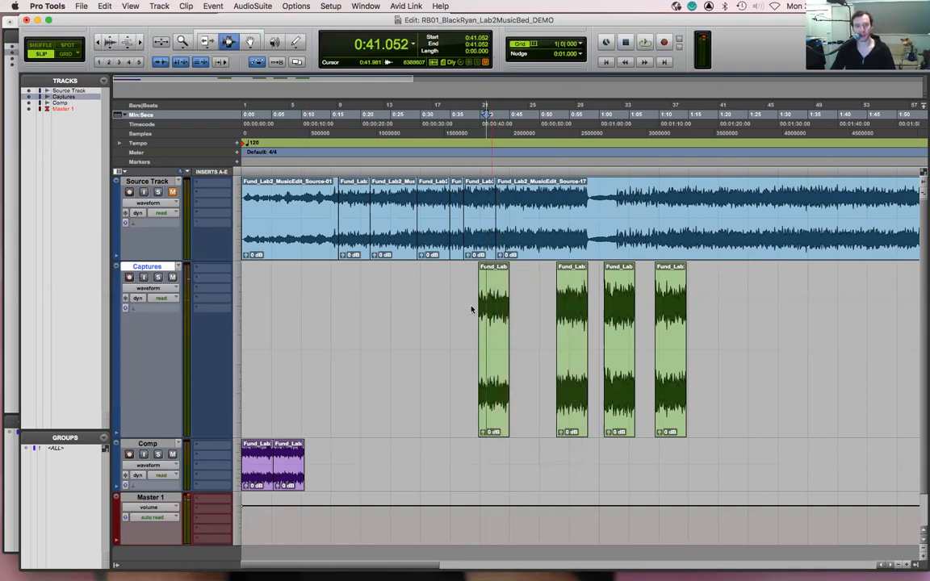
type("Drums and")
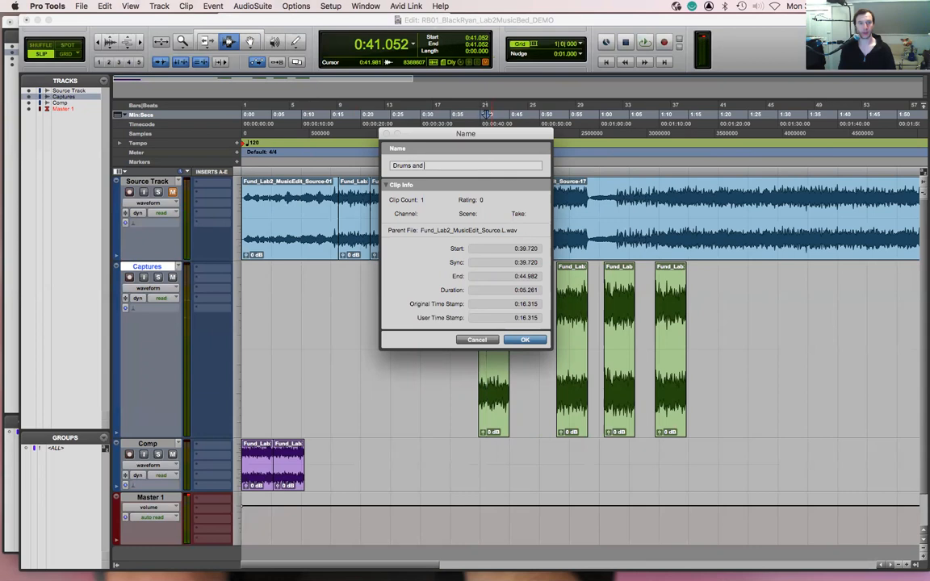
type(" Synth")
key("Return")
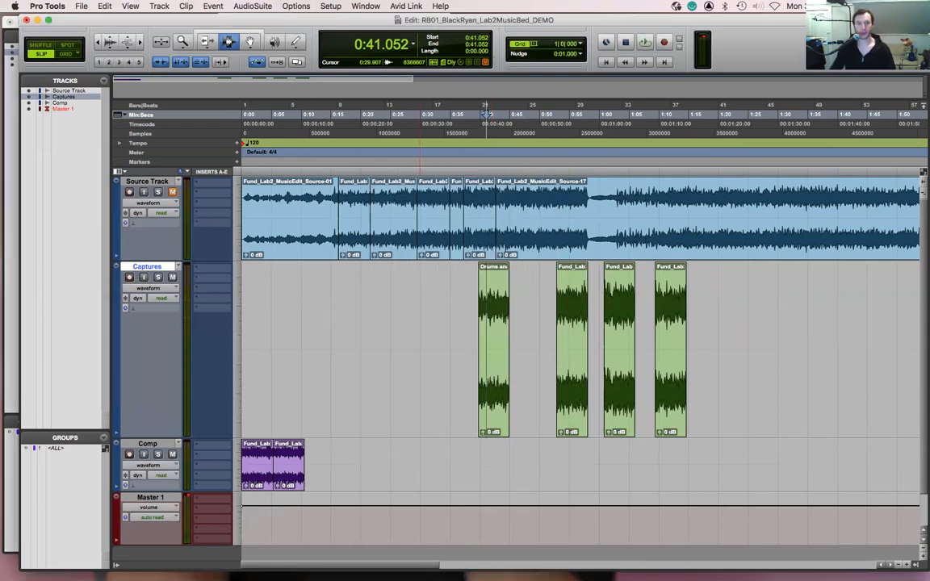
- Rename the second Captures clip as Drums, Bass and Synth
left_click(570, 273)
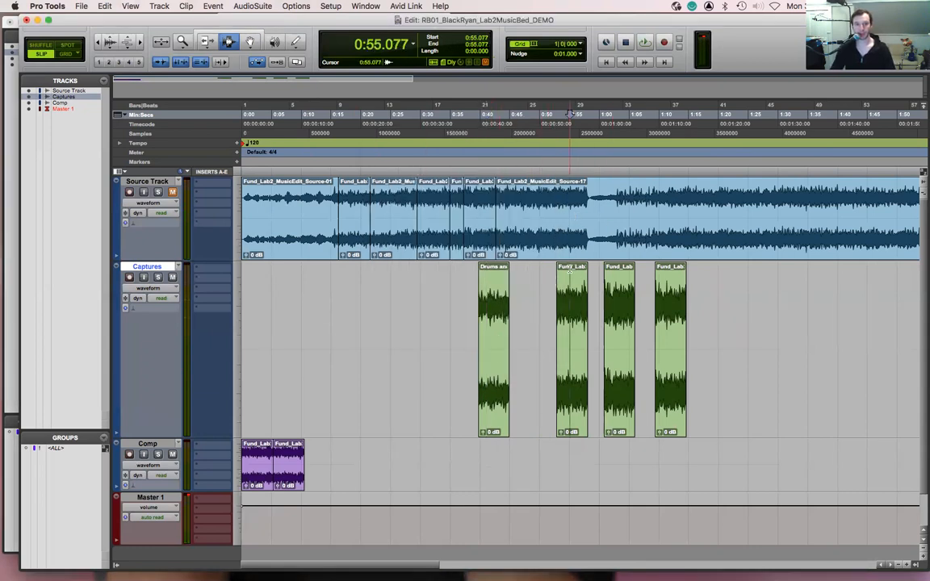
right_click(572, 271)
left_click(602, 445)
type("Drums")
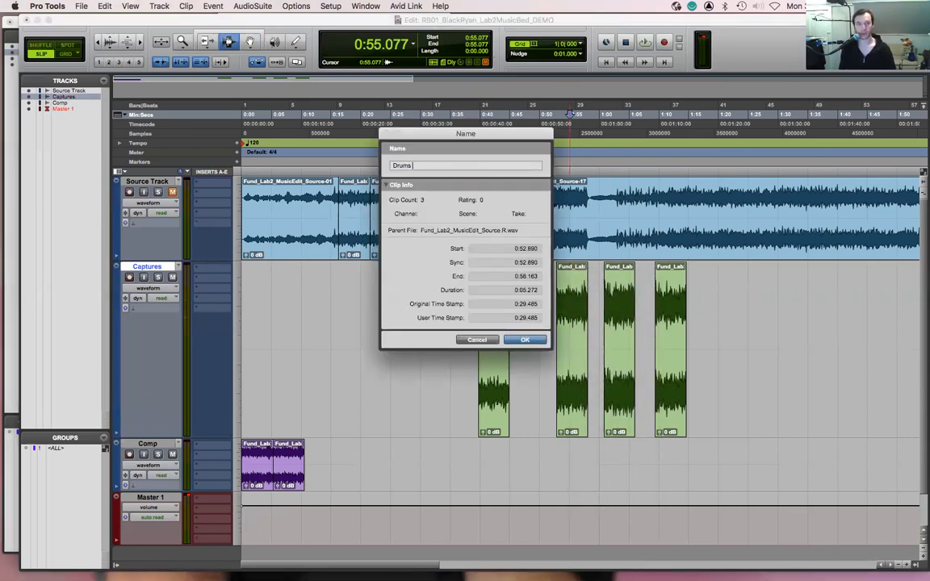
key("BackSpace")
type(", Bass and Synth")
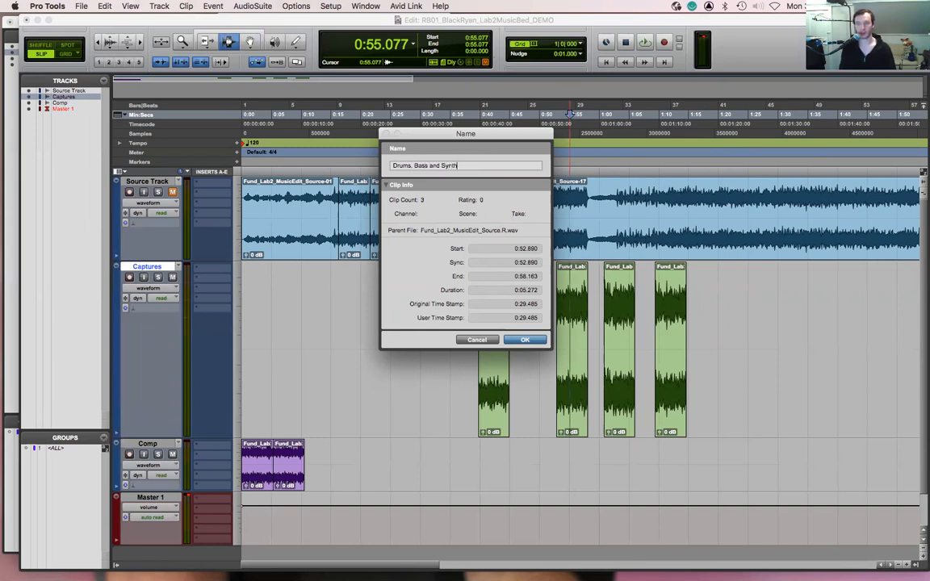
key("Return")
- Rename the third Captures clip as Drums, Bass, Synth and EGtr
left_click(619, 314)
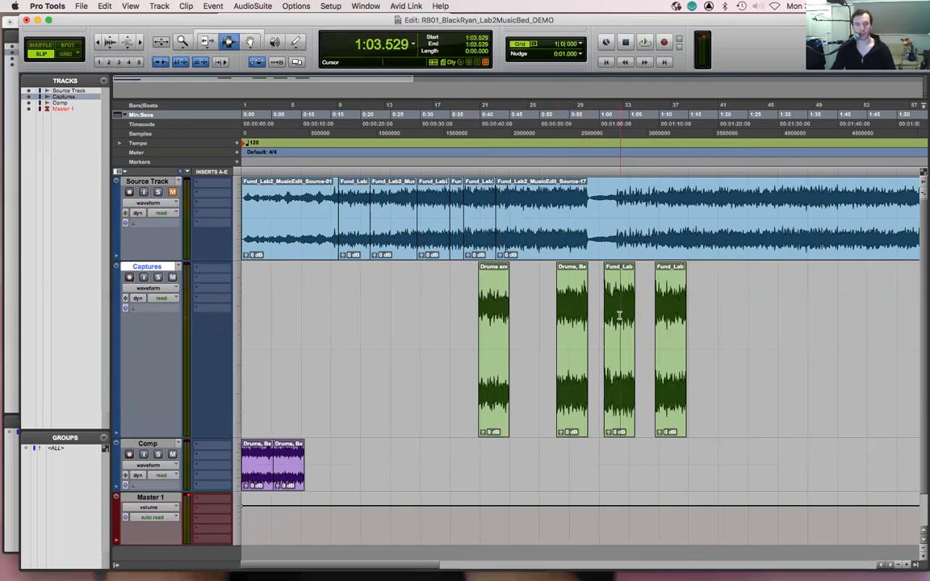
key("space")
right_click(619, 314)
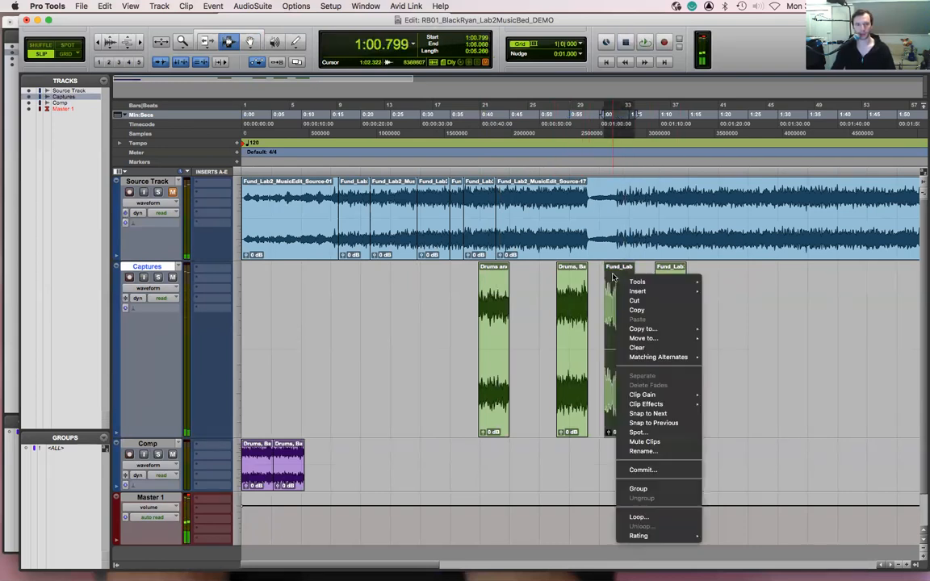
left_click(644, 452)
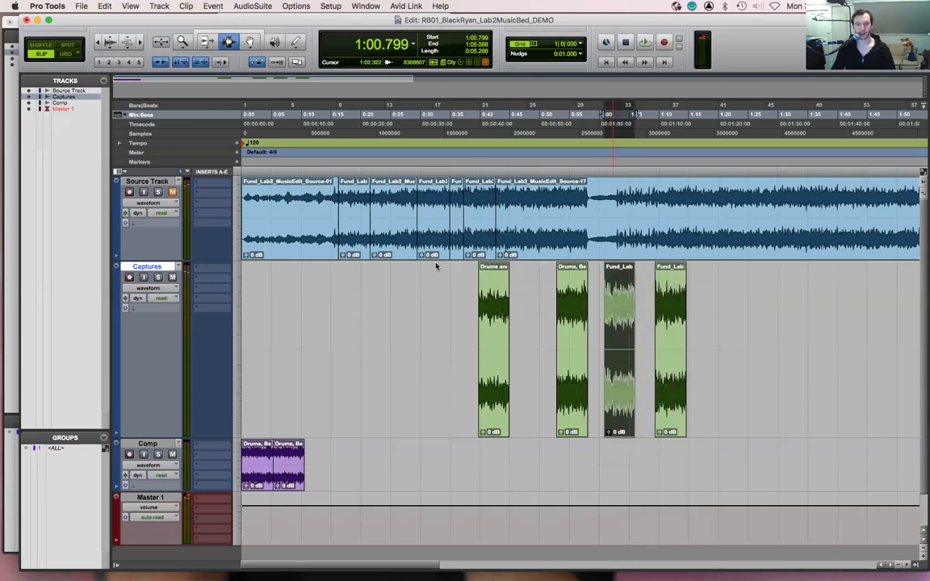
type("Drum")
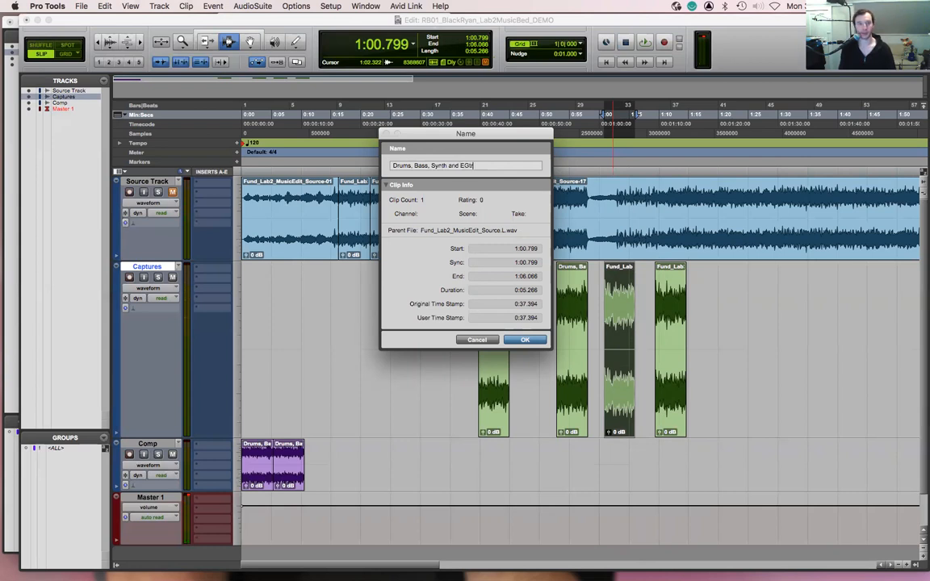
type("s, Bass, Synth and EGtr")
key("Return")
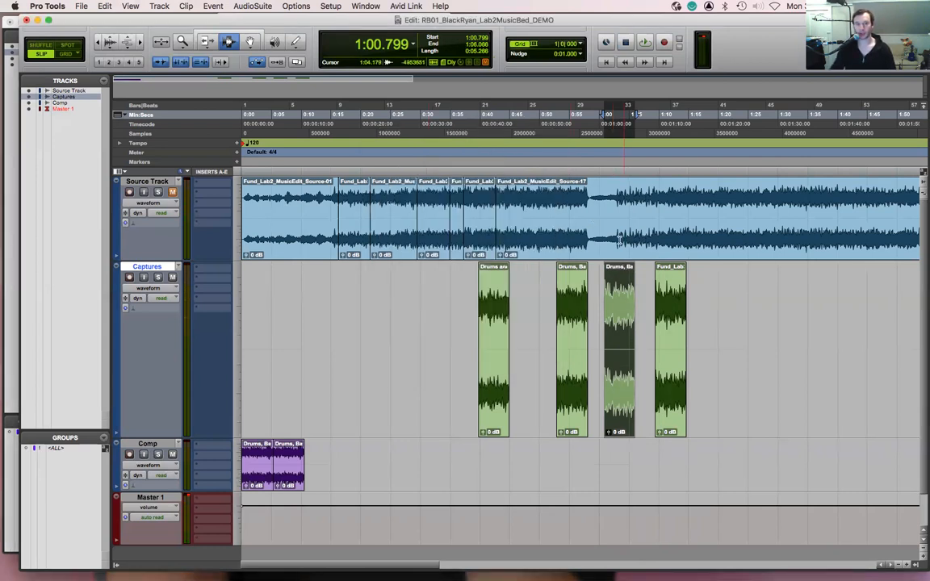
- Rename the fourth Captures clip as Drums, Bass, Synth, Gtr Hits
left_click(662, 335)
right_click(671, 307)
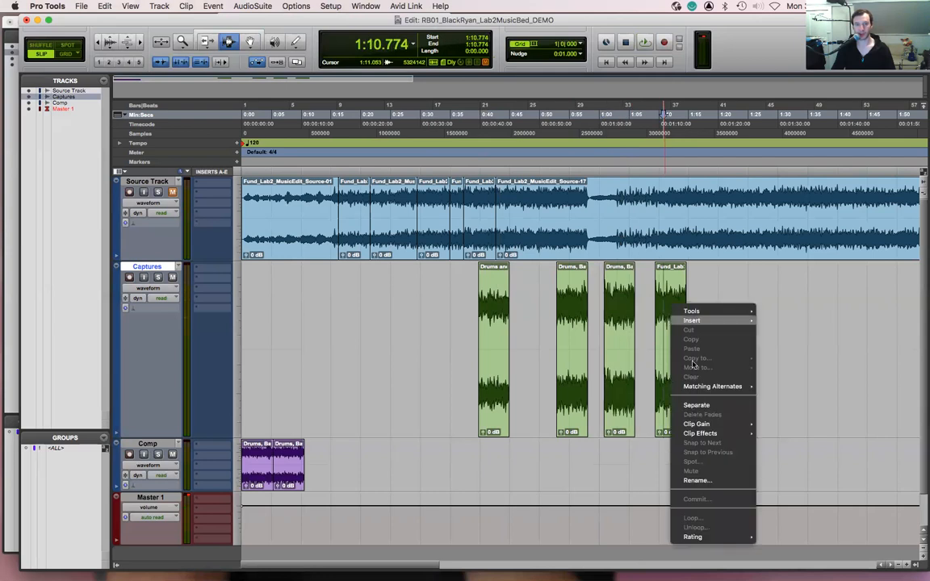
left_click(694, 479)
type("Drums, Bass, Synth, Gtr")
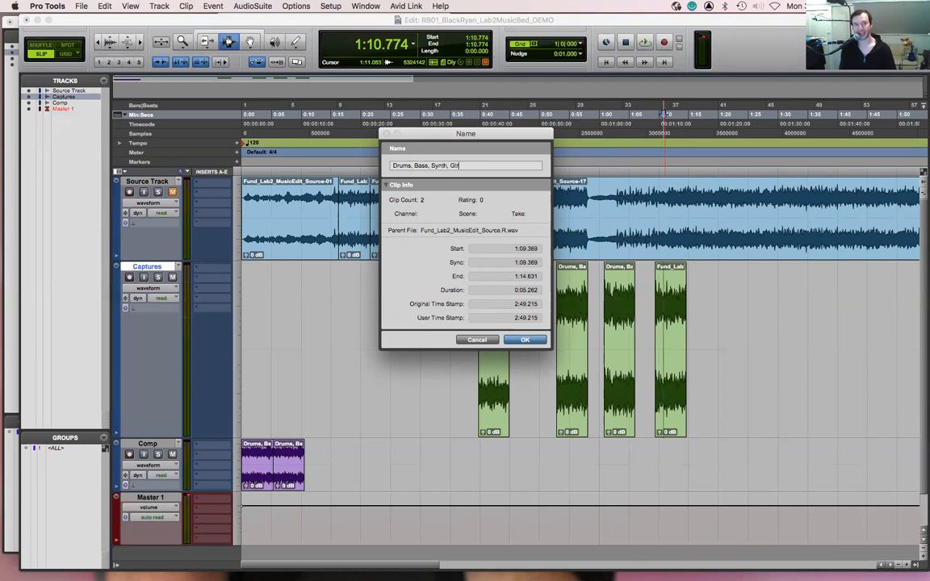
type(" Hits")
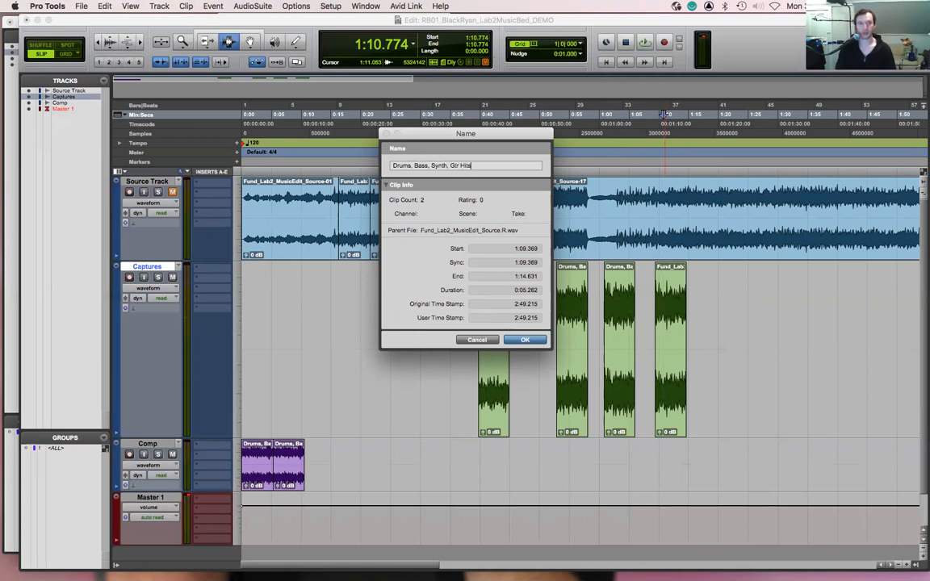
left_click(526, 340)
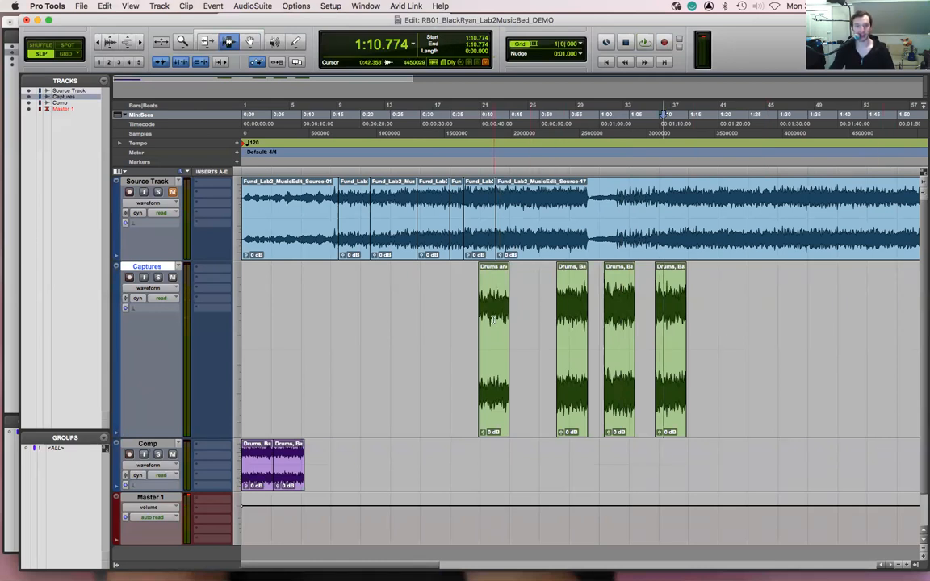
- Switch to Shuffle mode and copy the Drums and Synth clip from Captures to directly after the two Comp clips
key("t")
scroll(565, 323, "left", 10)
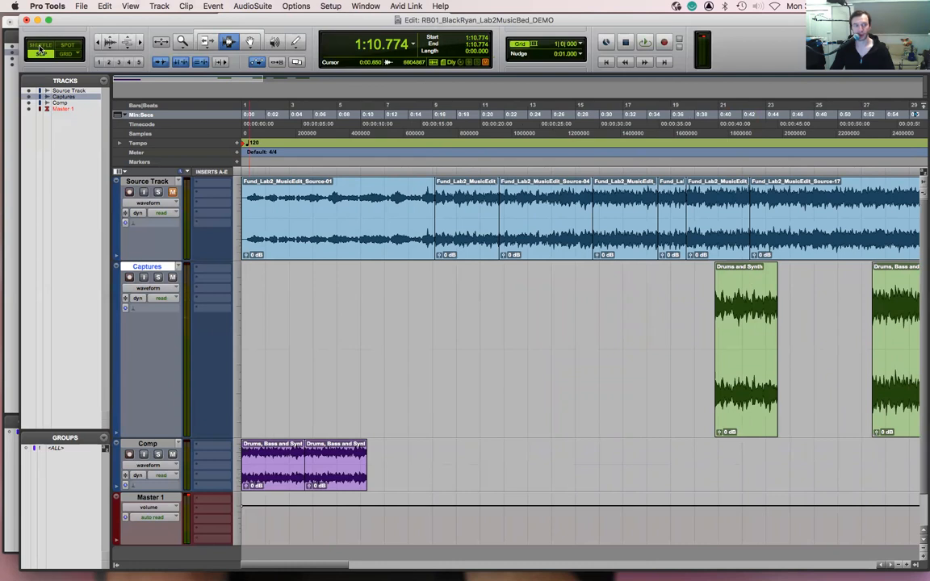
left_click(40, 46)
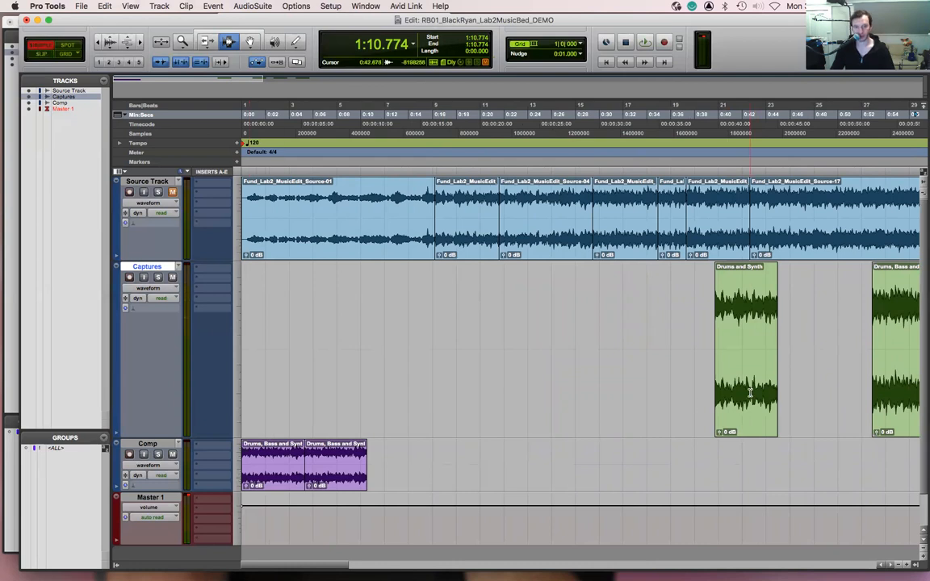
key("F8")
left_click_drag(749, 393, 736, 463)
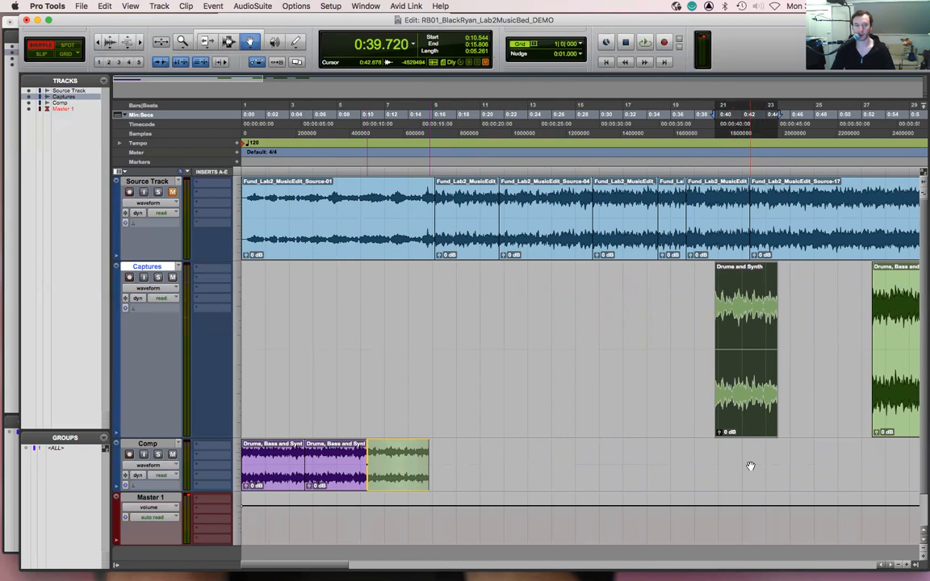
left_click_drag(750, 466, 751, 466)
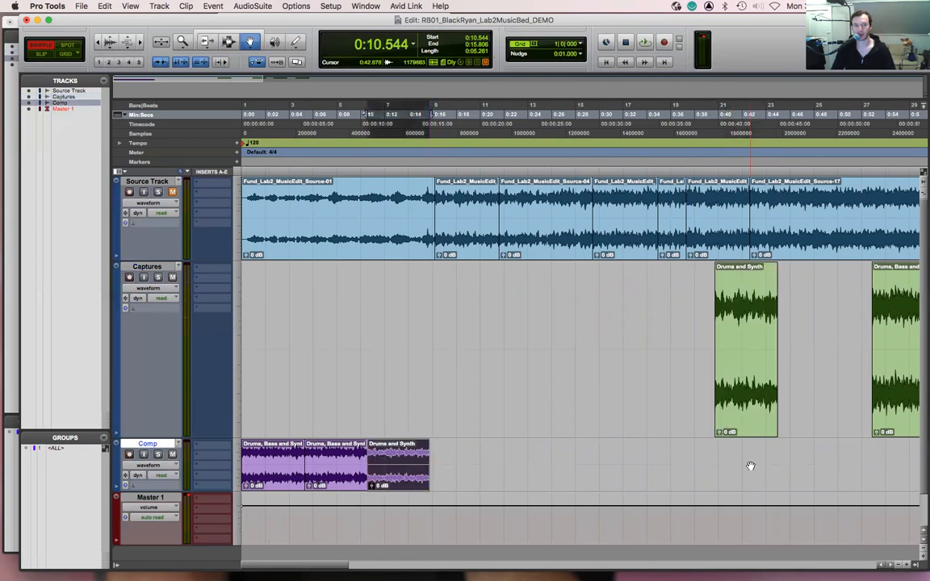
- Play the Comp track from about 0:08.544 to check the join into the Drums and Synth clip
key("F7")
left_click(348, 420)
key("space")
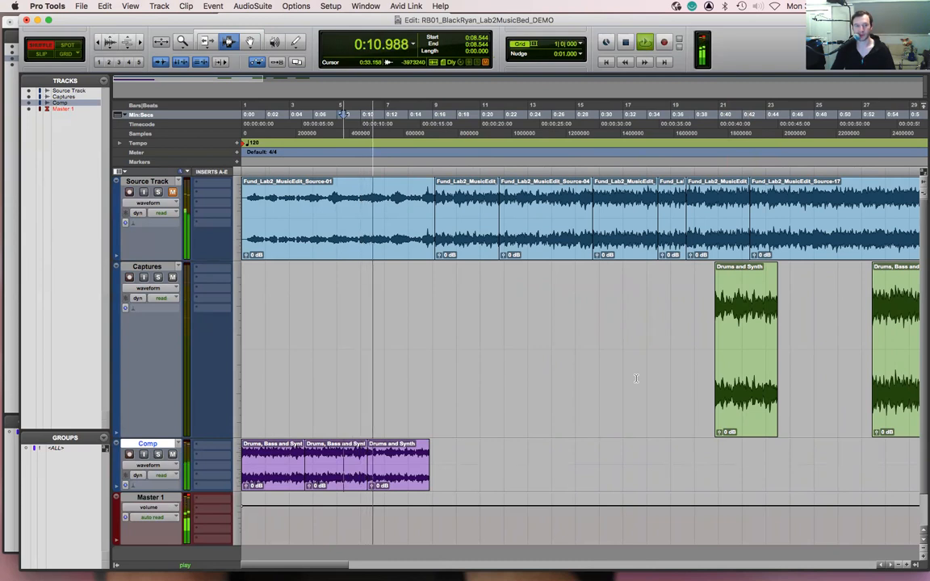
key("space")
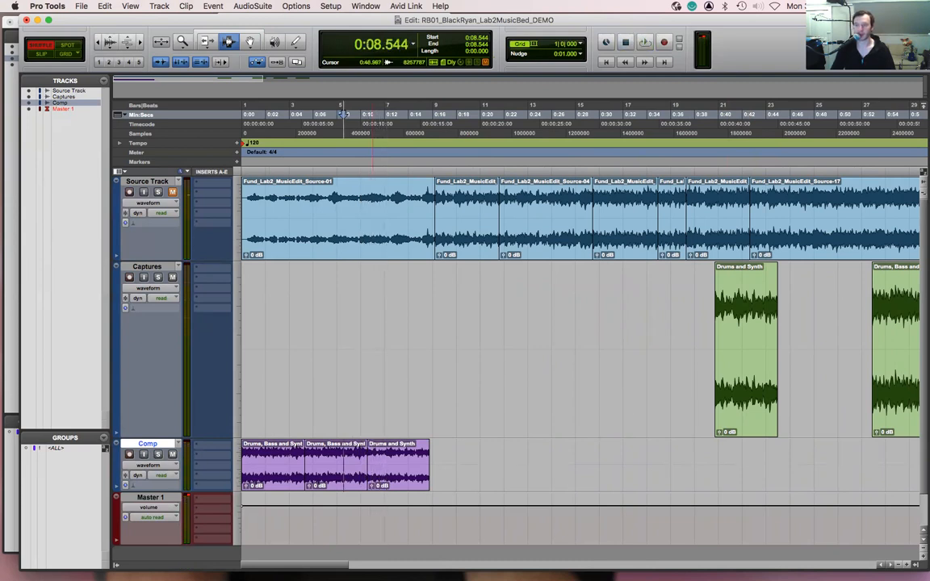
- Copy the Drums, Bass, Synth and EGtr clip from Captures twice in a row to the end of the Comp track
scroll(788, 387, "right", 10)
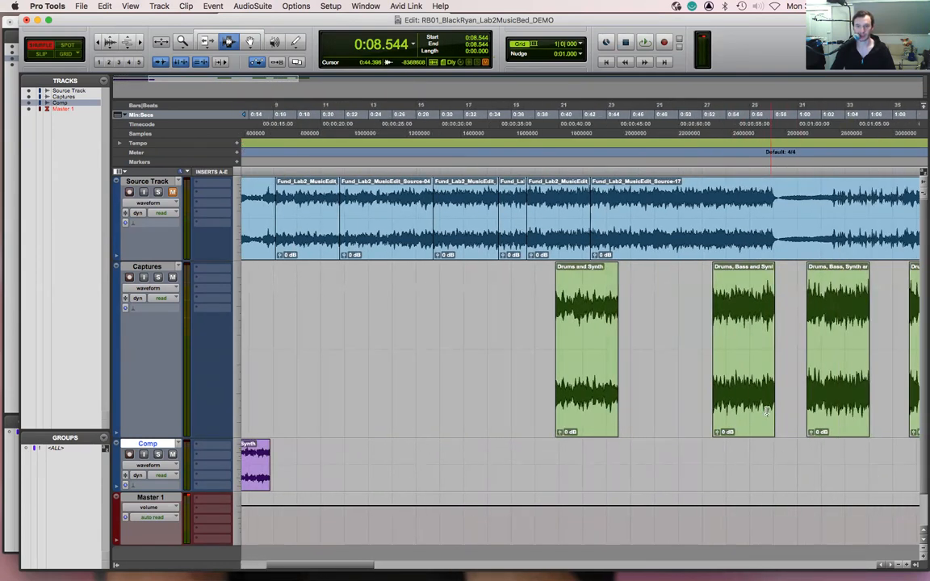
scroll(839, 333, "right", 10)
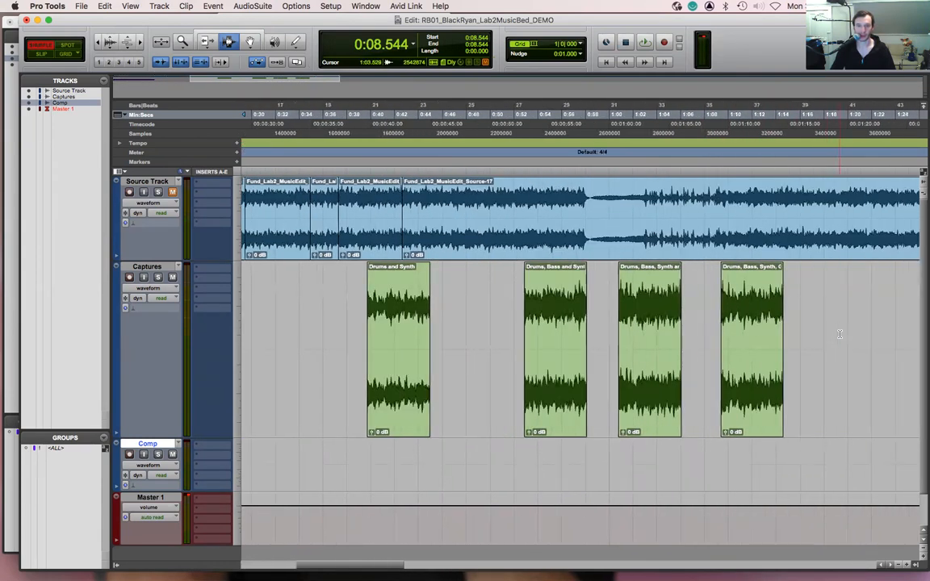
left_click(642, 347)
key("F8")
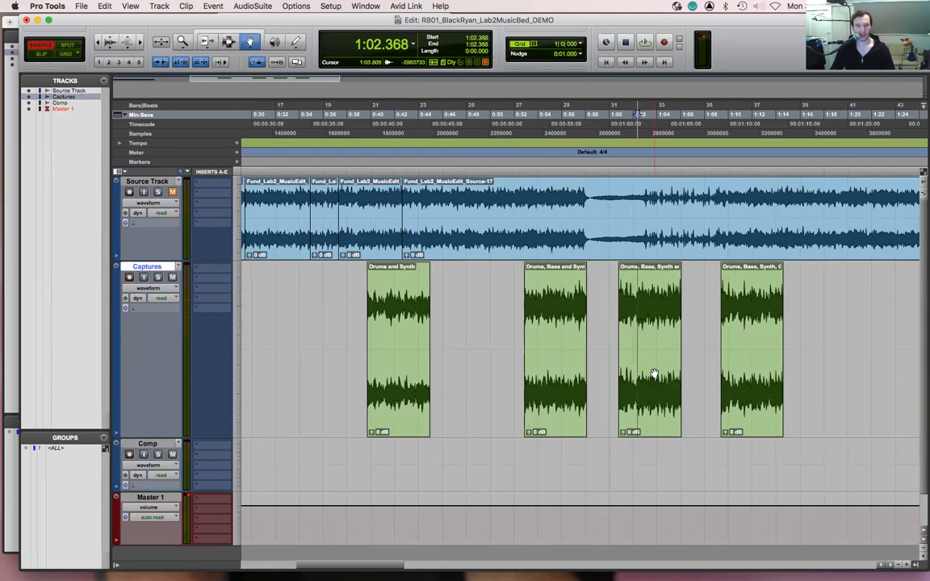
left_click(654, 373)
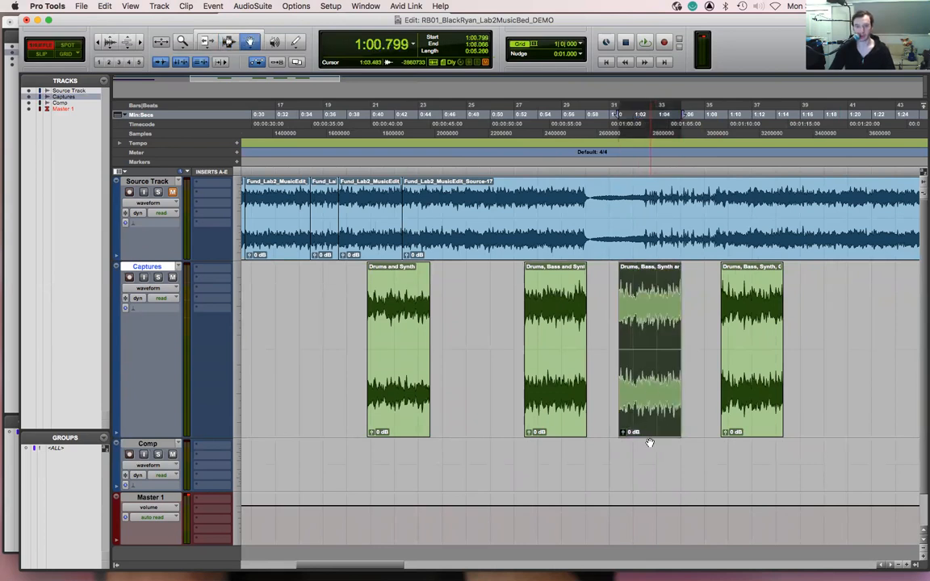
left_click(645, 476)
left_click_drag(654, 399, 650, 460)
scroll(646, 459, "left", 3)
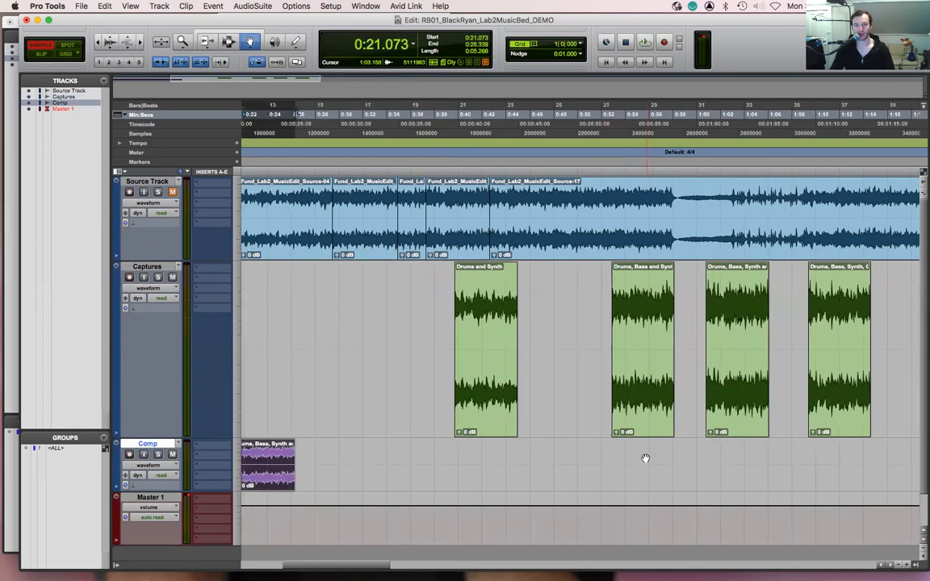
scroll(645, 459, "left", 4)
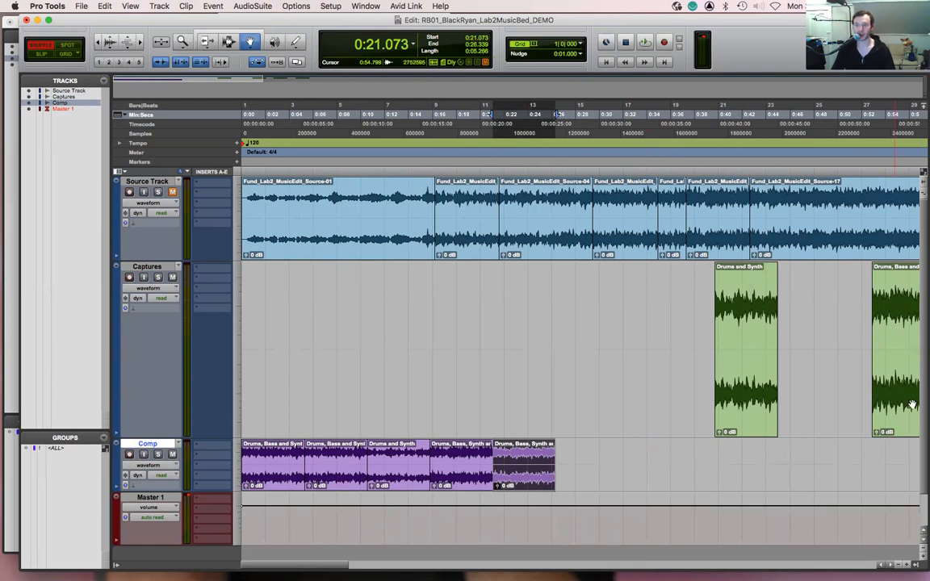
scroll(805, 401, "right", 5)
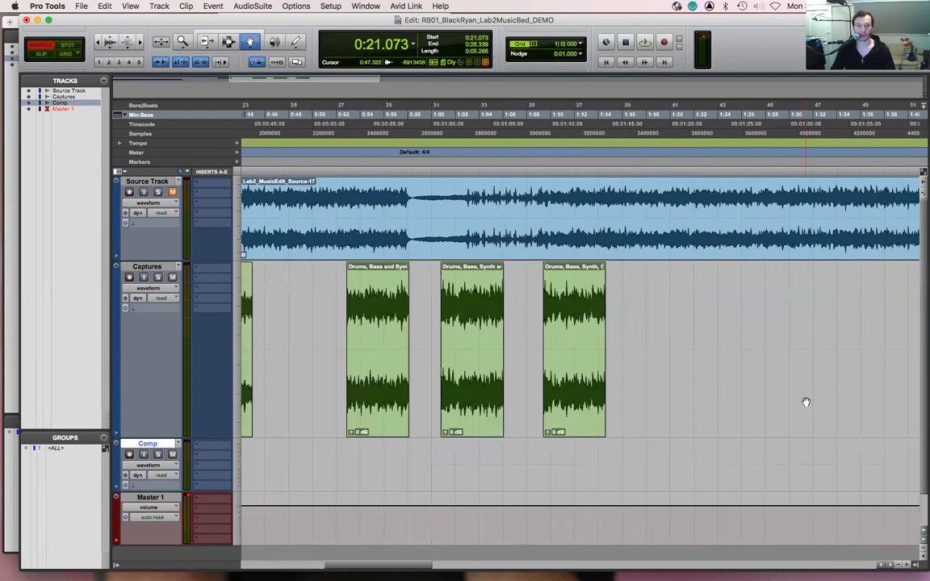
left_click(593, 386)
left_click_drag(588, 480, 589, 480)
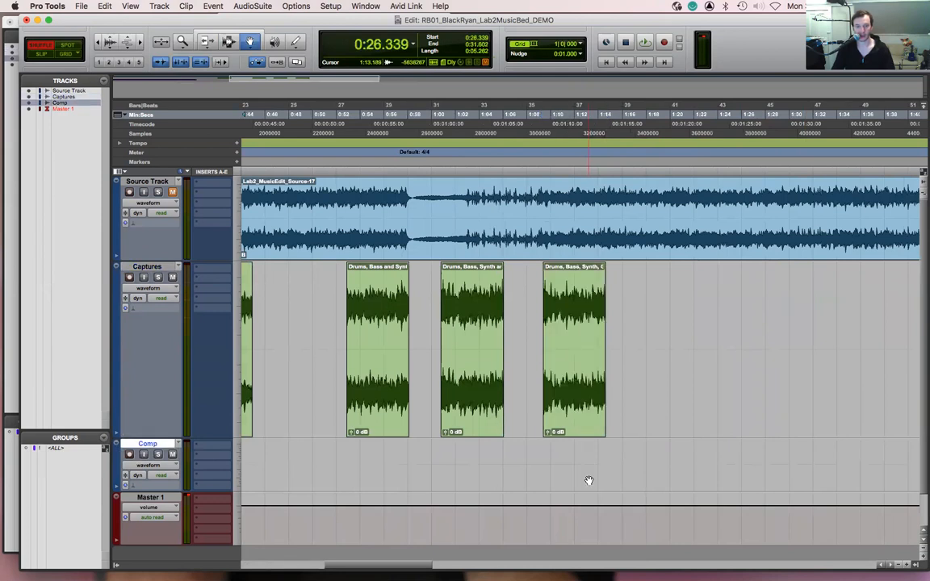
scroll(589, 480, "left", 4)
key("r")
key("r")
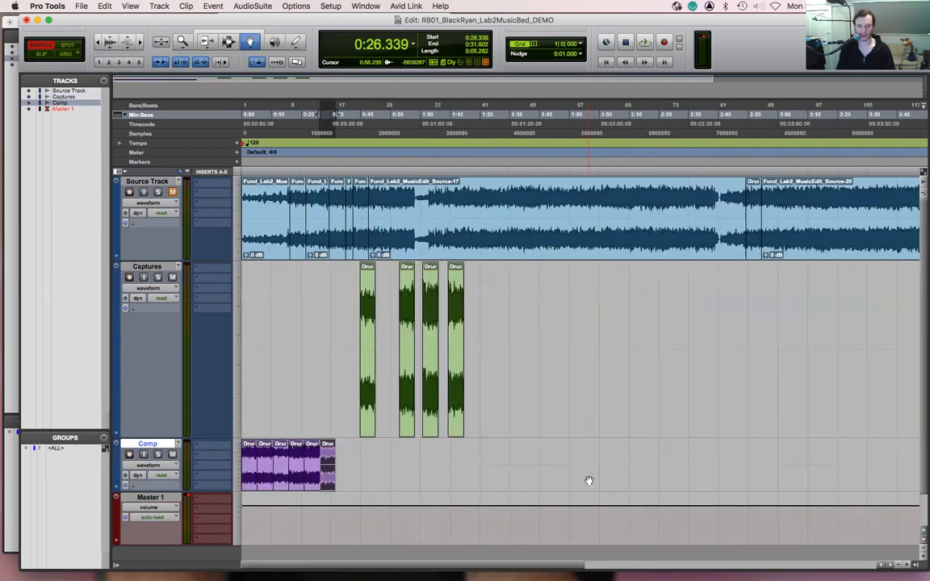
key("super+z")
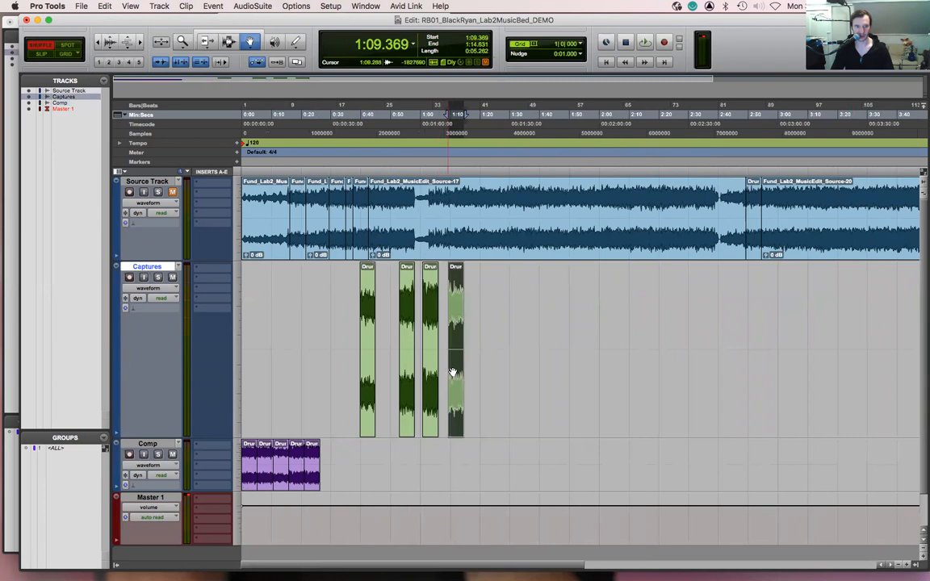
- Copy the fourth Captures clip to the end of the Comp track, followed by a copy of the third one
left_click_drag(455, 410, 456, 465)
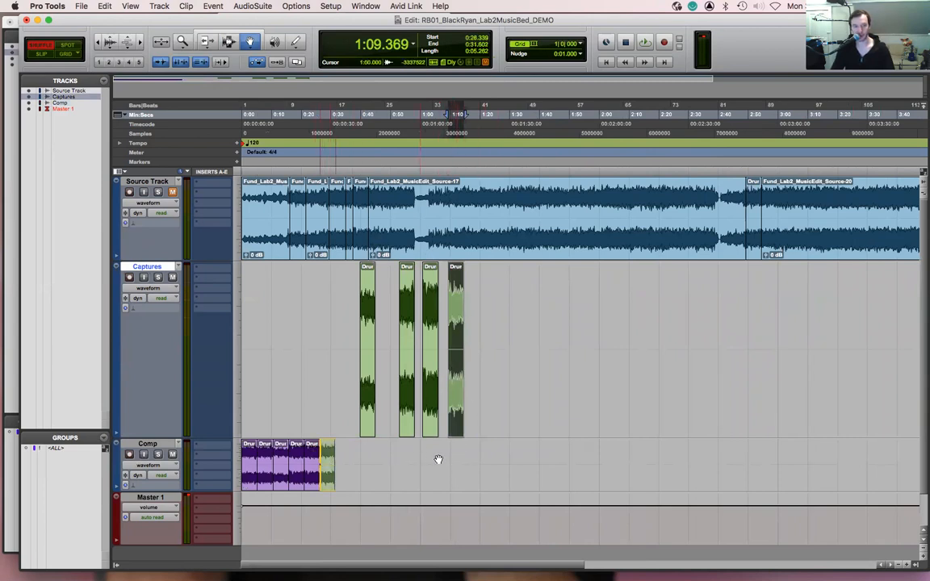
mouse_move(456, 456)
left_mouse_down()
mouse_move(269, 475)
mouse_move(456, 461)
left_mouse_up()
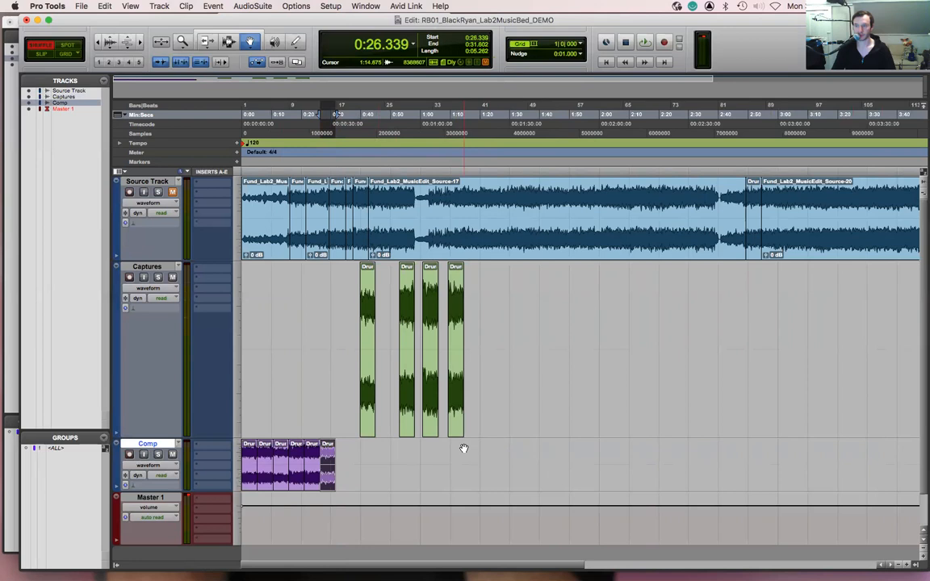
left_click(429, 365)
left_click_drag(426, 453, 427, 456)
- Add one more copy of the third Captures clip at the end of the Comp track, starting at 0:36.868
left_click_drag(429, 395, 431, 434)
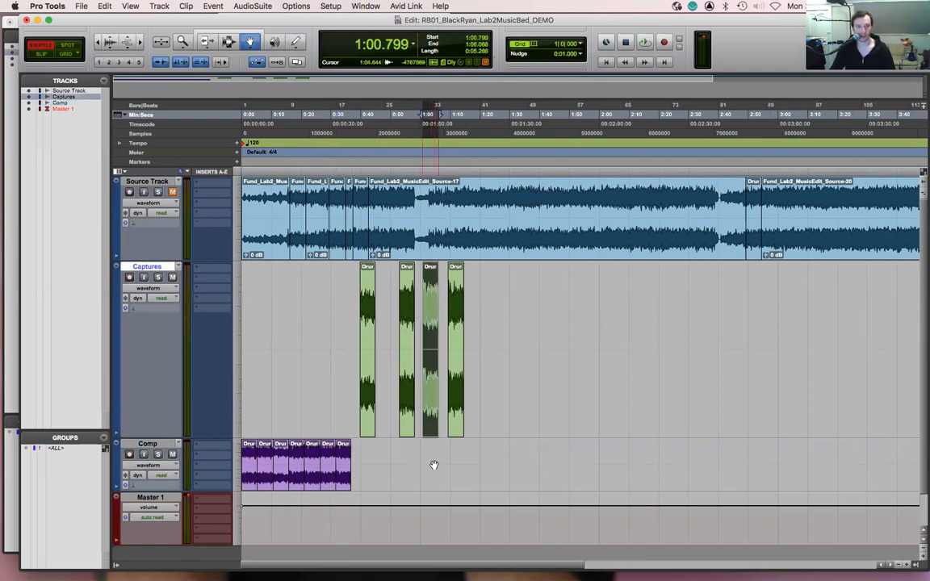
key("F7")
left_click(377, 452)
key("F8")
left_click(429, 378)
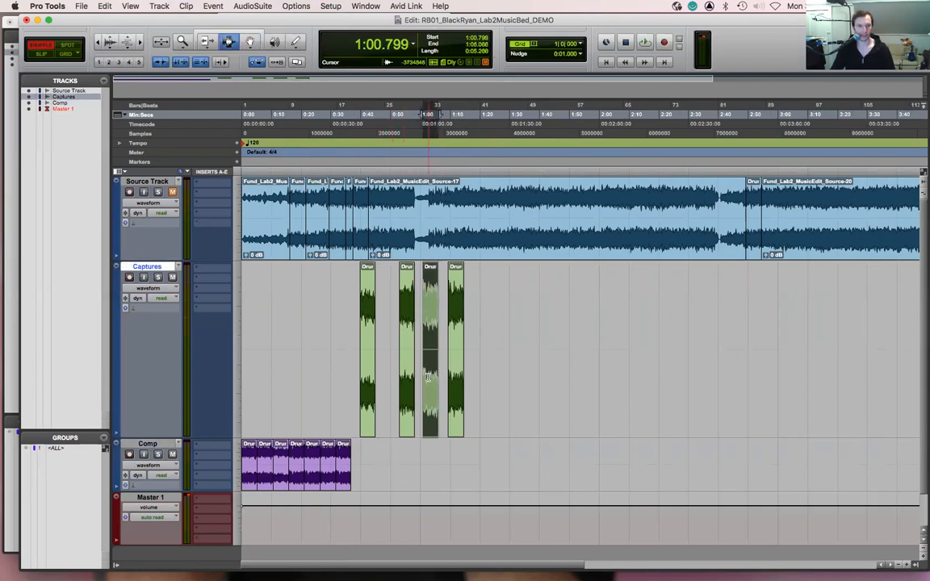
left_click_drag(429, 409, 371, 452)
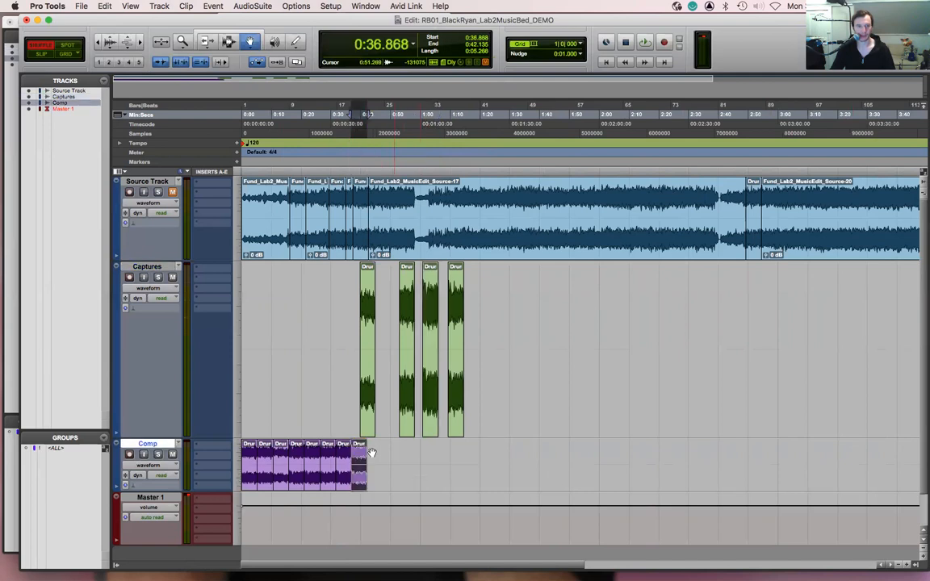
- In Slip mode, move the first Captures clip later on its track to start at about 0:45, clear of the Comp clips
key("F7")
left_click(388, 460)
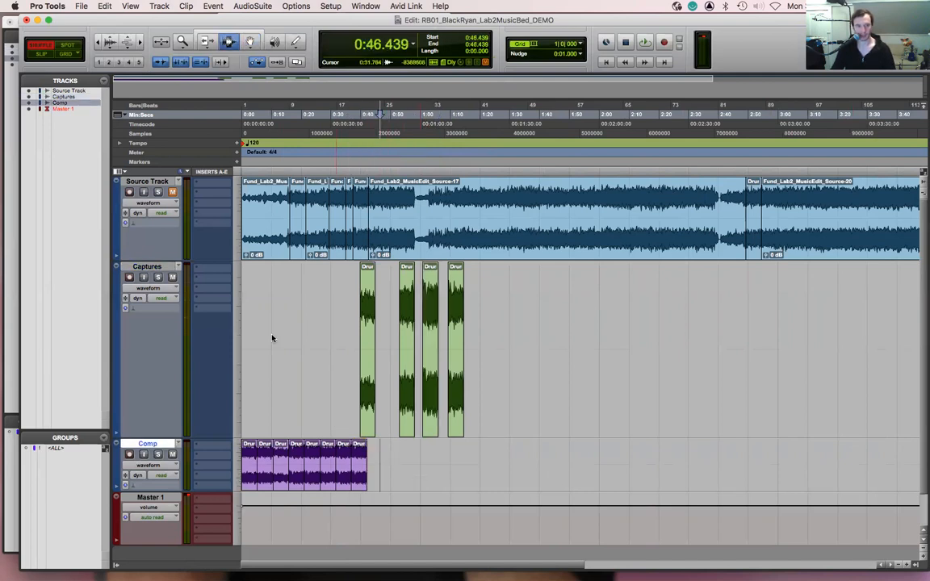
key("F8")
left_click(380, 385)
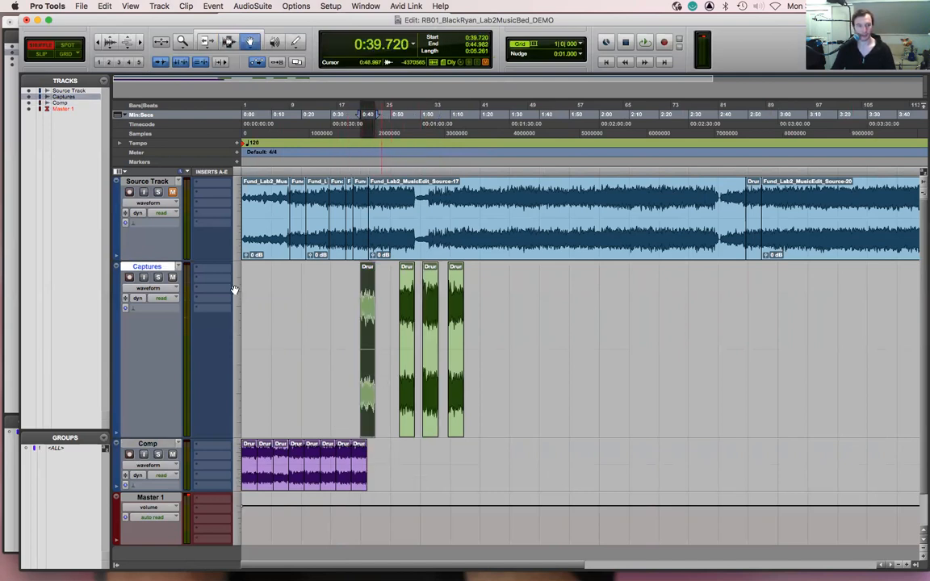
left_click_drag(370, 386, 387, 388)
key("F7")
left_click(382, 456)
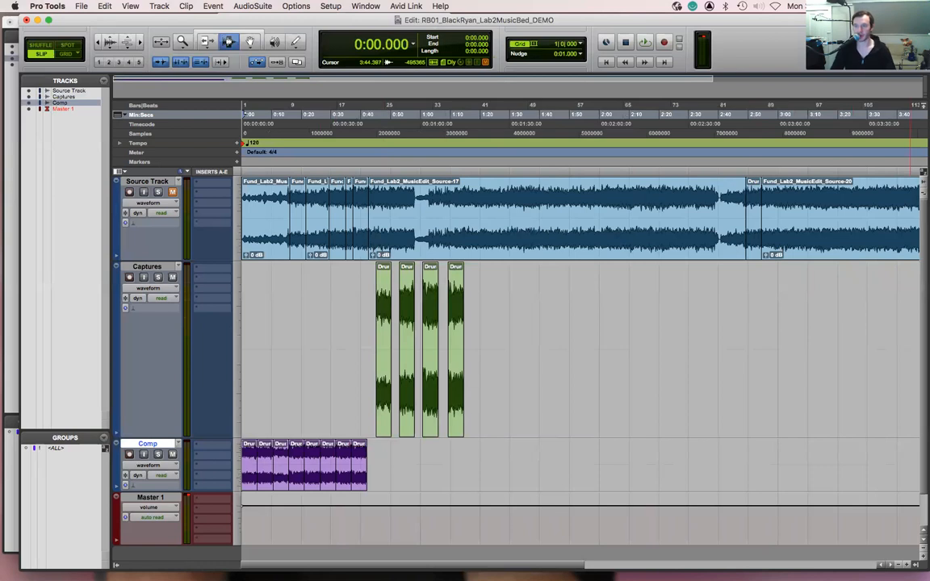
- Play the assembled Comp track from the beginning, and replay the Drums, Bass, Synth, Gtr Hits clip from 0:26.339
key("space")
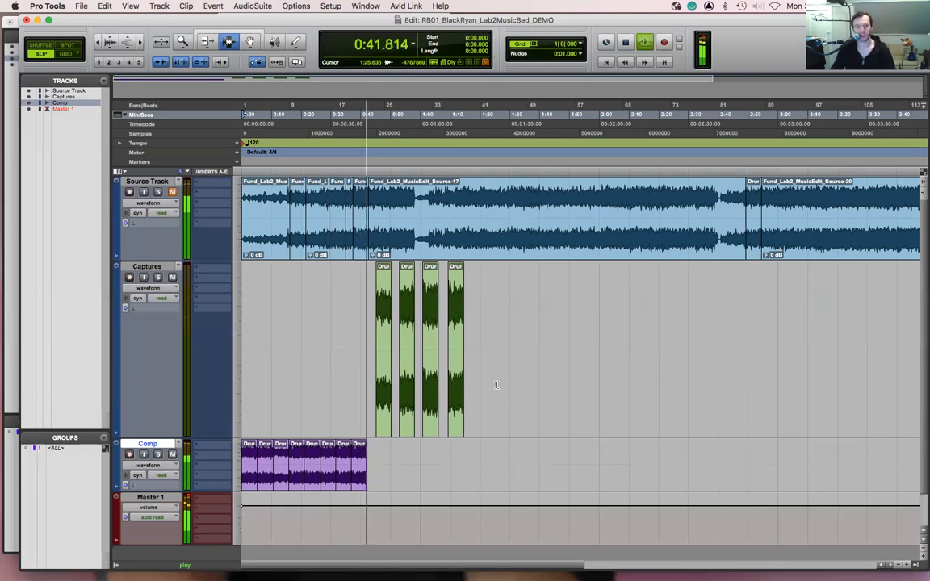
key("space")
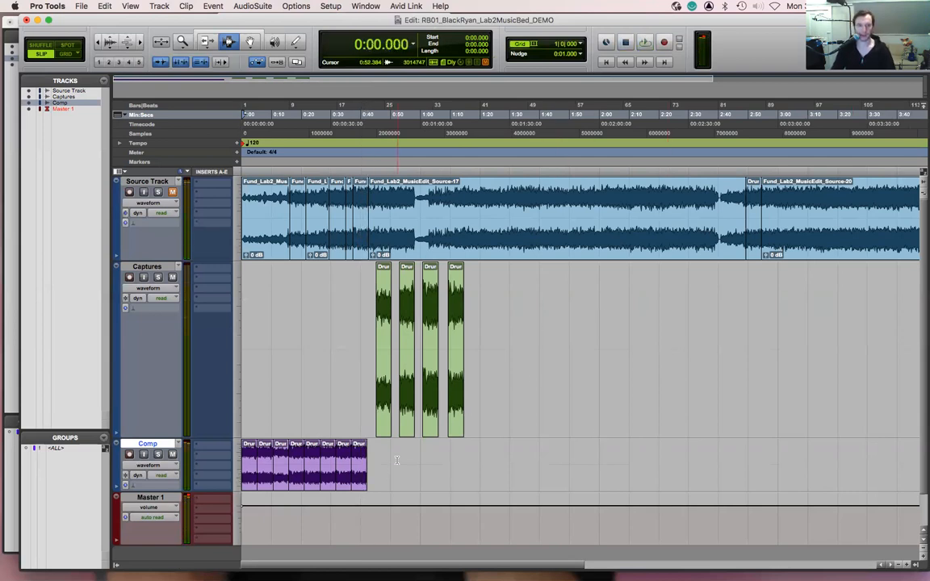
left_click(323, 461)
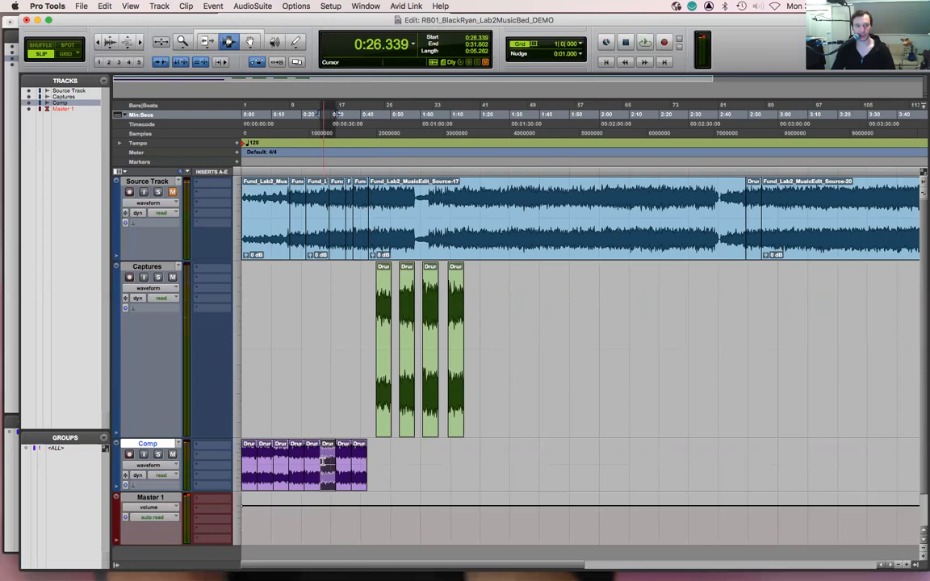
key("space")
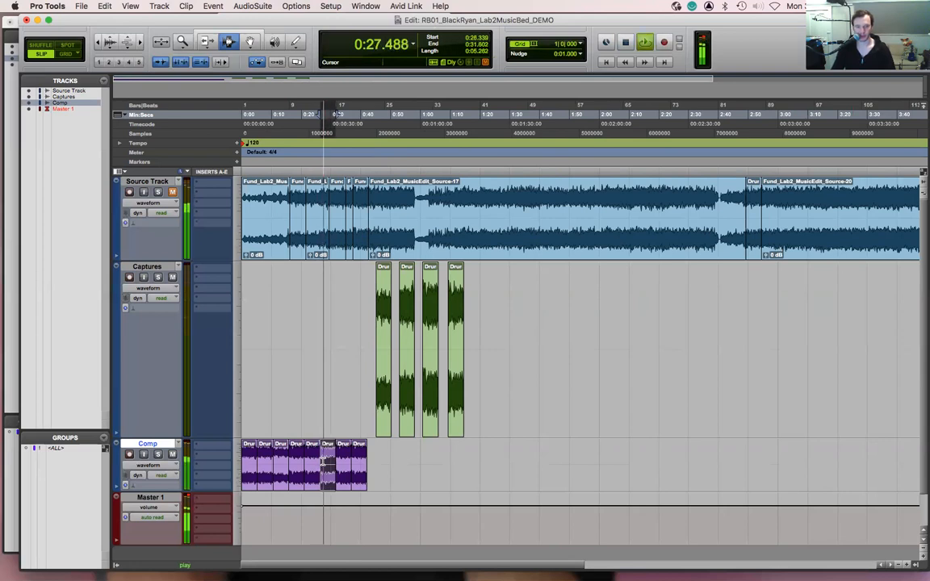
key("t")
key("t")
key("t")
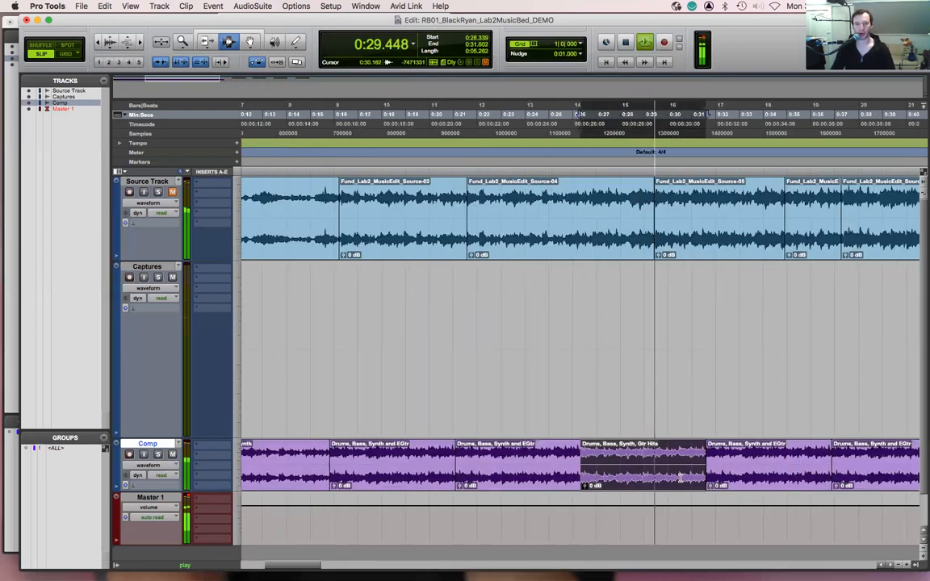
key("space")
- Trim the end of the Gtr Hits clip on Comp back to about 0:29.001 and play the shortened clip from 0:25.681
key("F6")
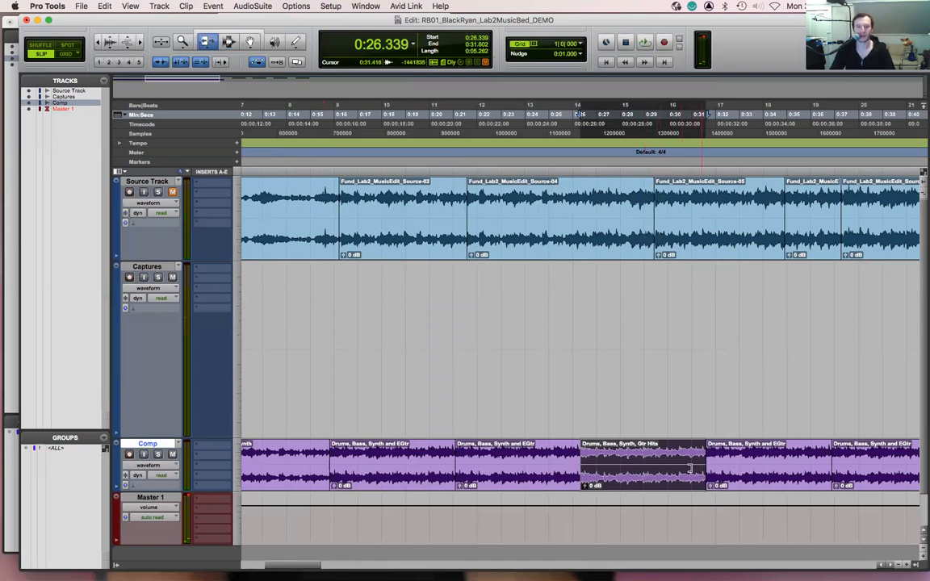
left_click_drag(701, 465, 644, 475)
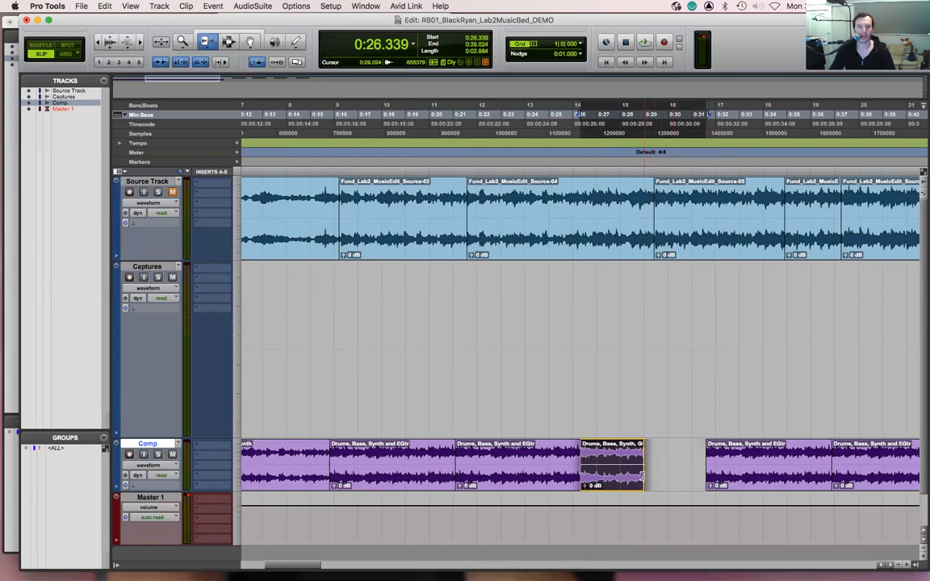
key("F7")
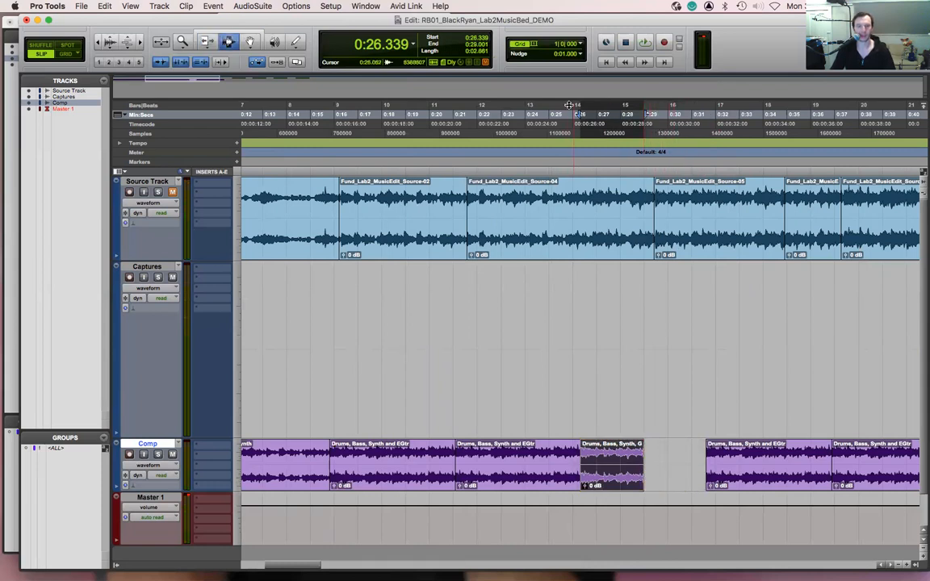
left_click(566, 183)
key("space")
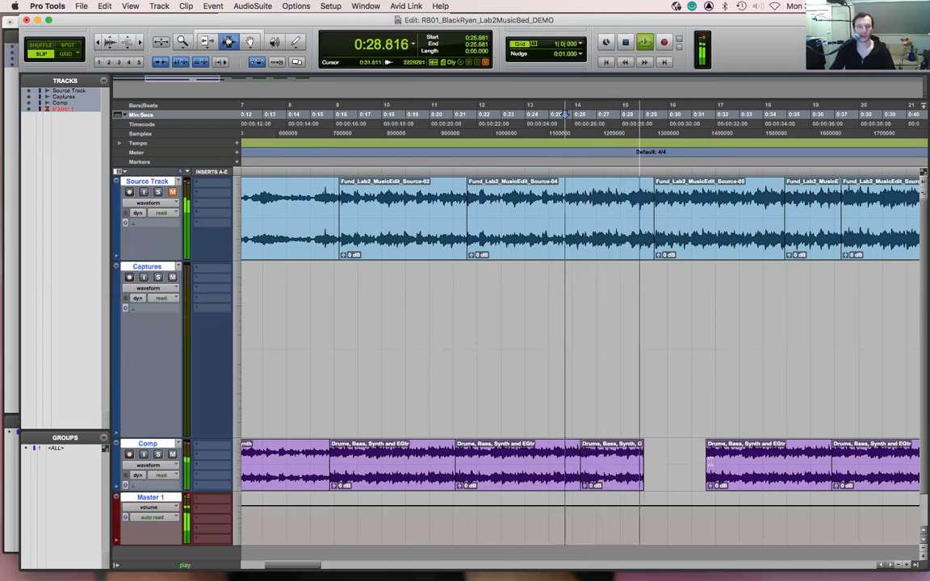
key("space")
- Duplicate the shortened Gtr Hits clip into the gap behind it on Comp and play the result from 0:26.052
key("F8")
left_click(616, 477)
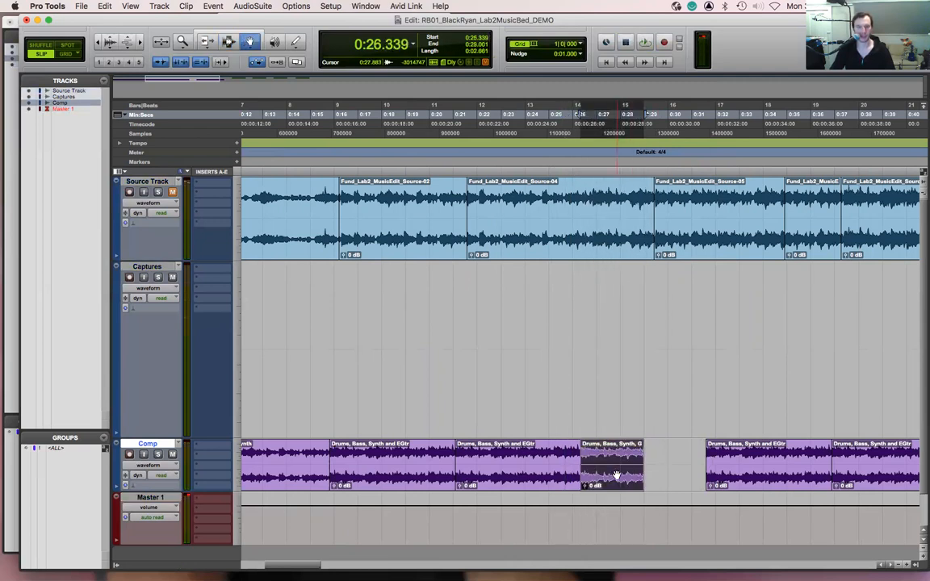
key("super+d")
left_click(574, 161)
key("space")
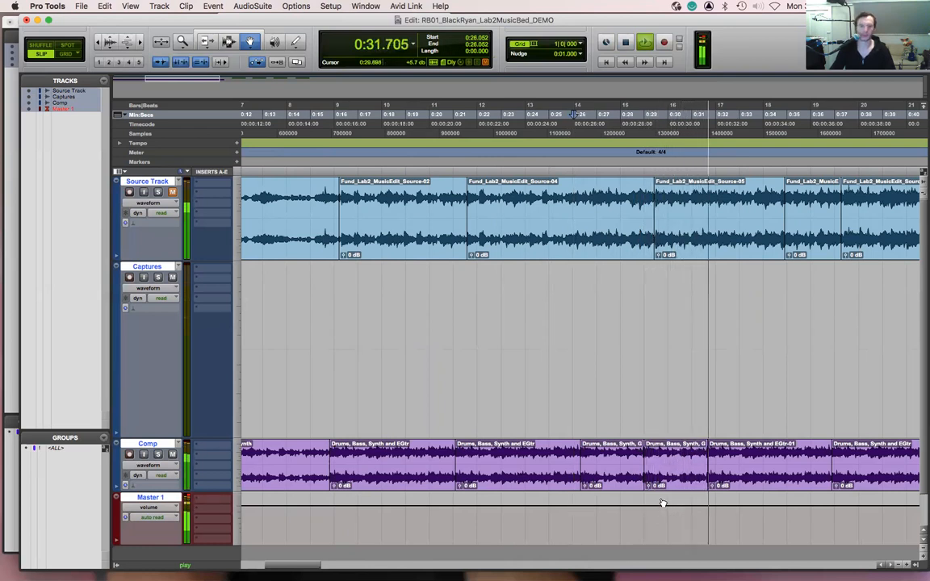
key("space")
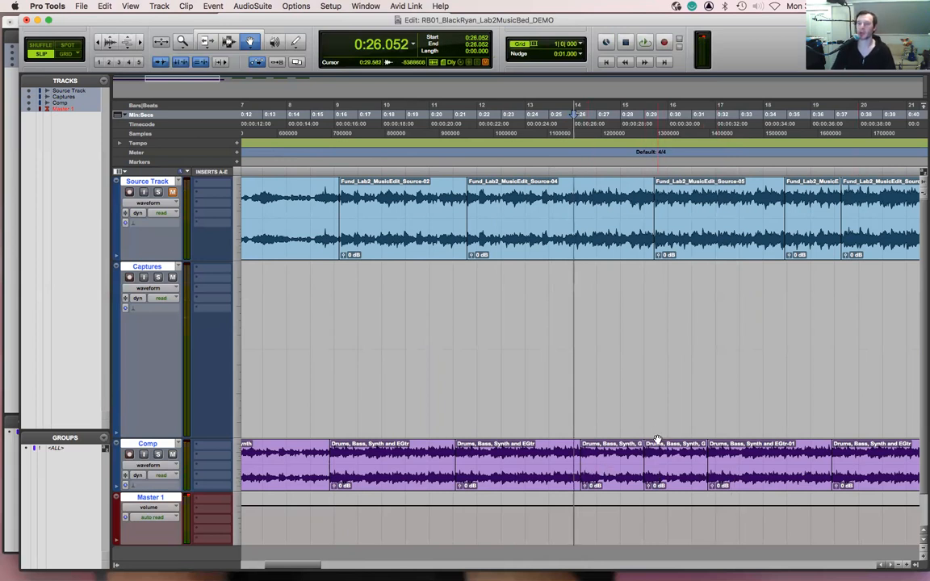
- Unmute the Source Track and play the song's ending from 5:01.859
scroll(658, 439, "right", 2)
scroll(658, 440, "right", 10)
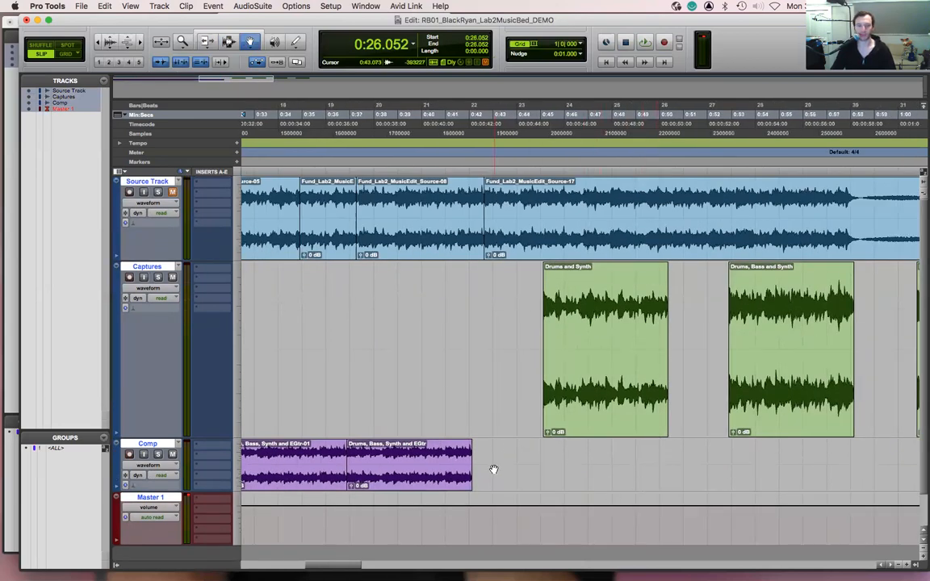
scroll(591, 468, "right", 20)
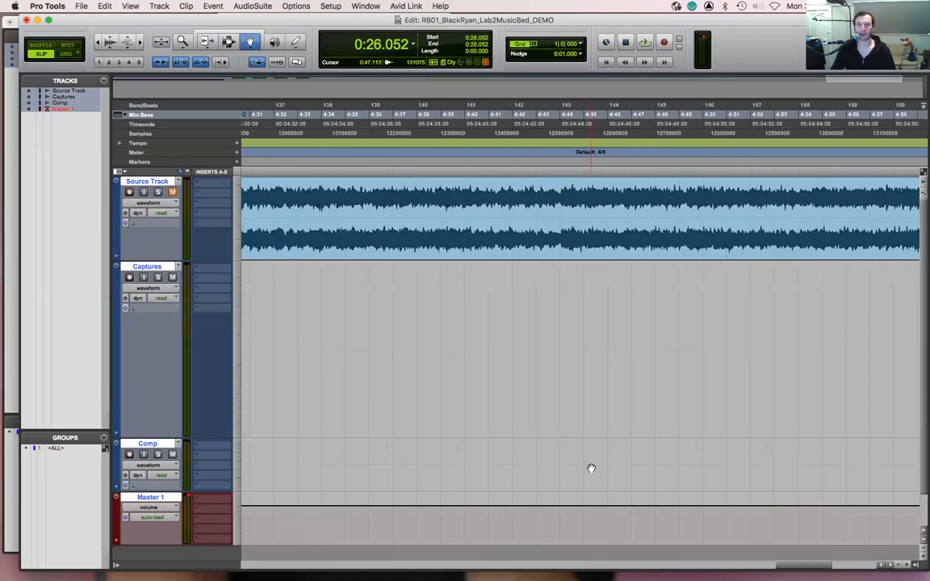
key("F7")
left_click(501, 178)
key("space")
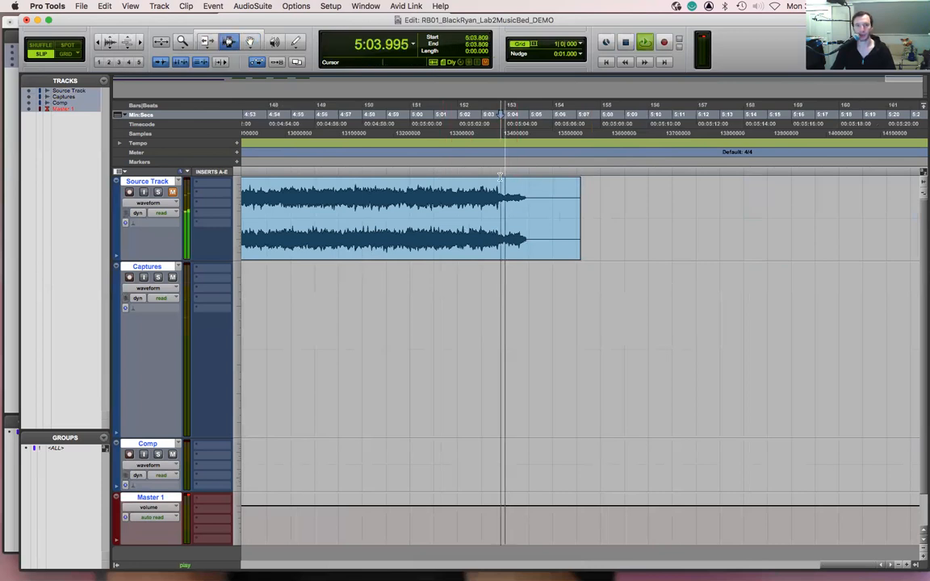
key("space")
left_click(454, 182)
left_click(172, 192)
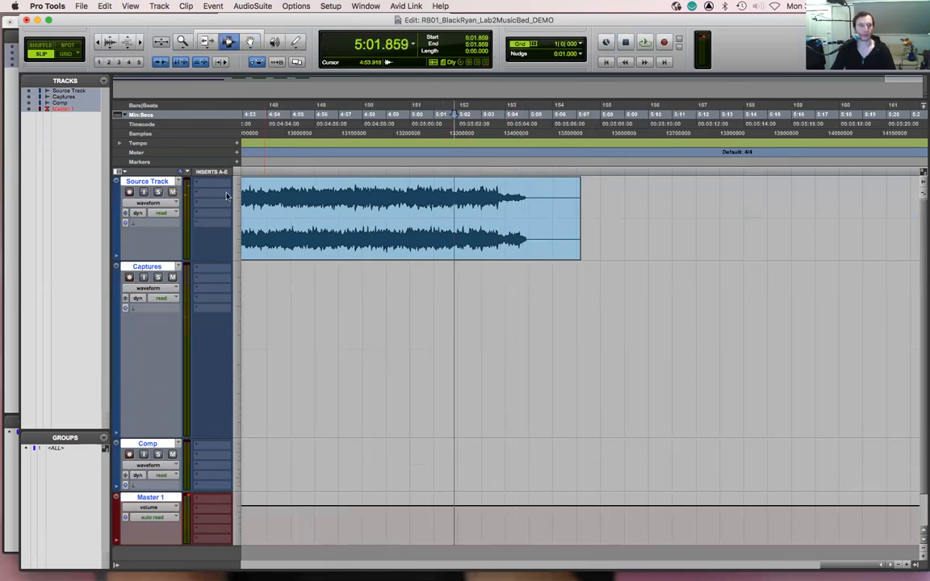
key("space")
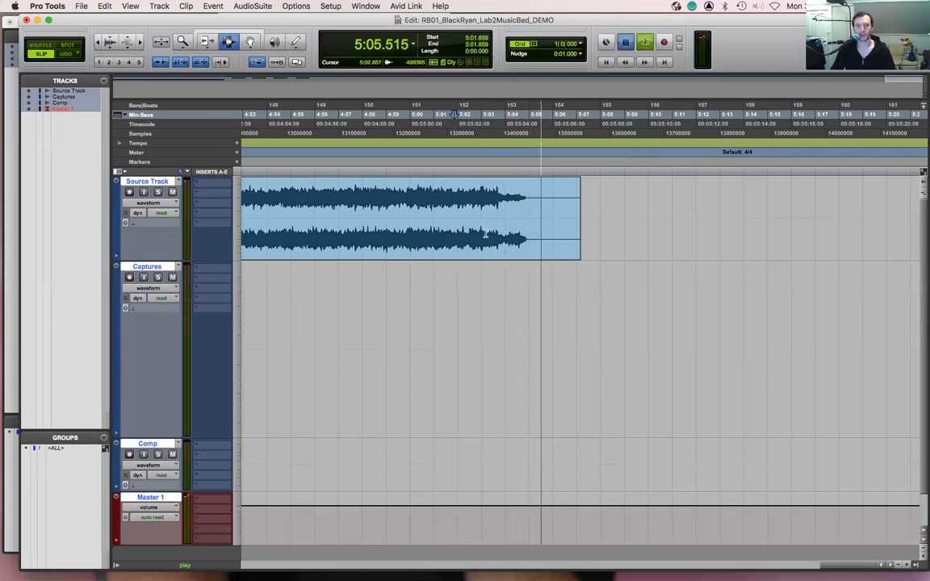
key("space")
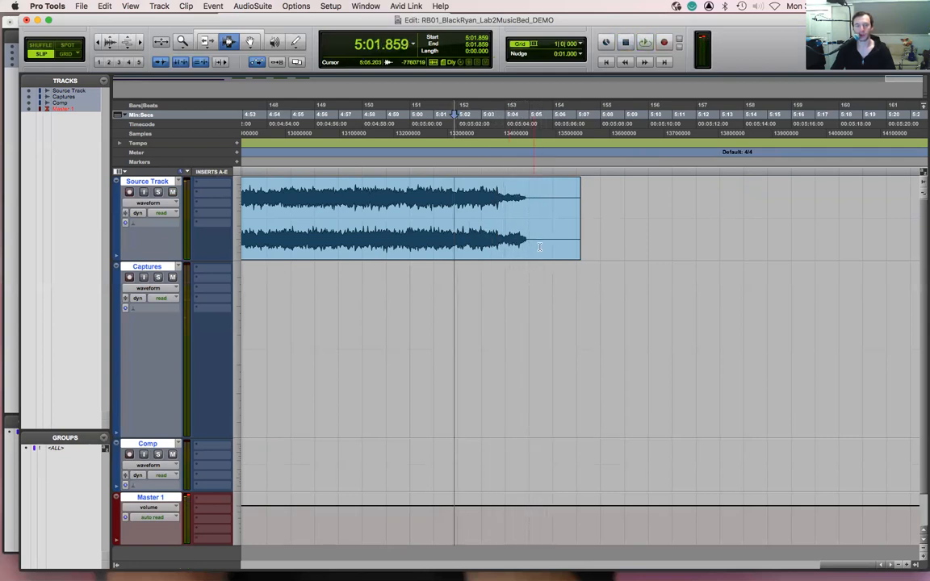
- Separate the Source Track at about 5:03.693 and copy the tail clip to the end of Comp in Shuffle mode
left_click(498, 210)
key("super+e")
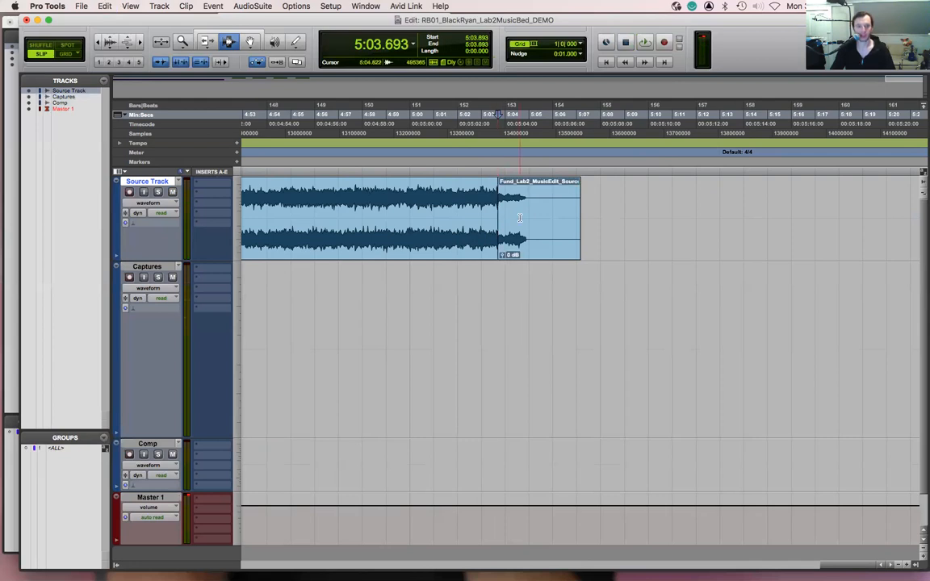
key("F8")
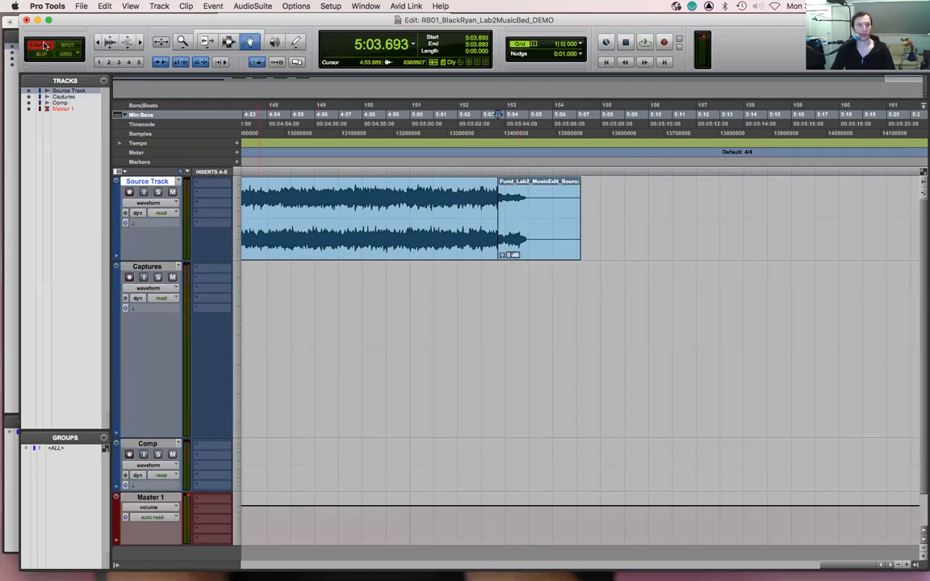
left_click(571, 247)
left_click_drag(589, 483, 589, 483)
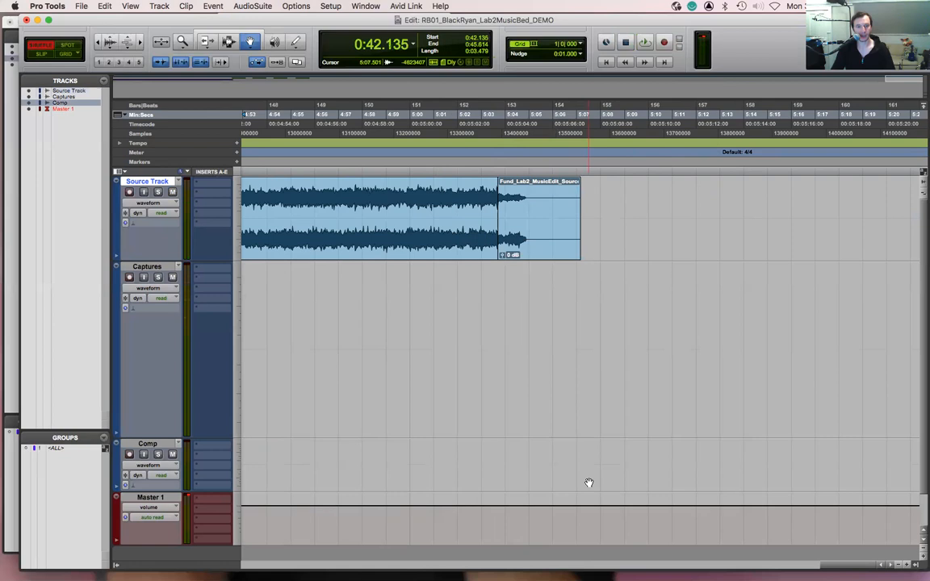
- Trim the silent end of the tail clip on Comp back to about 0:43.885
scroll(548, 473, "left", 20)
scroll(548, 473, "left", 10)
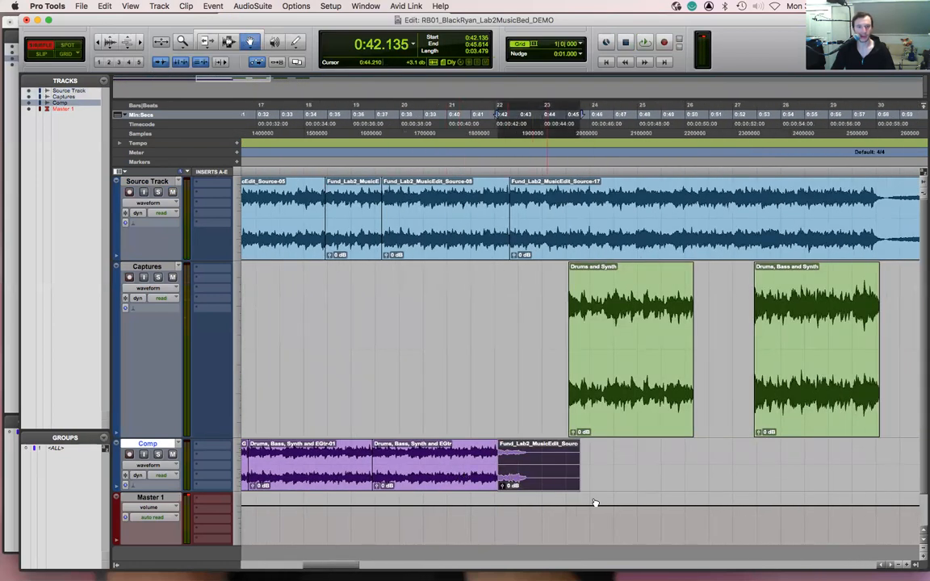
left_click(603, 477)
key("F7")
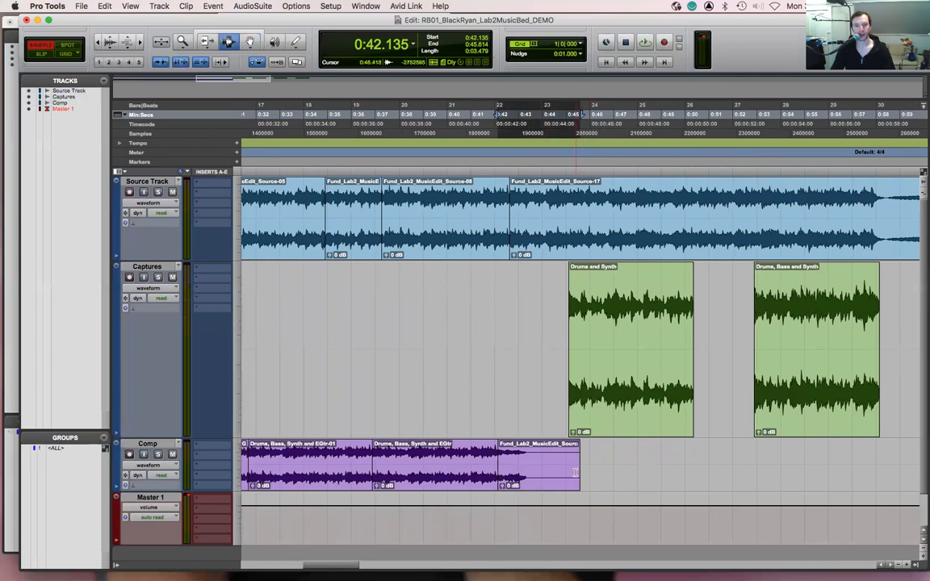
key("F6")
left_click_drag(575, 472, 535, 475)
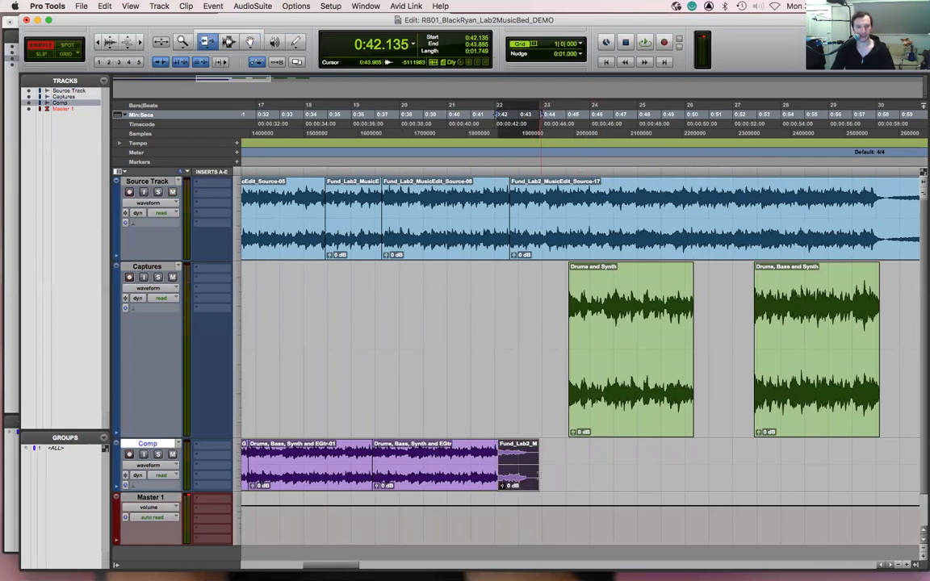
key("F7")
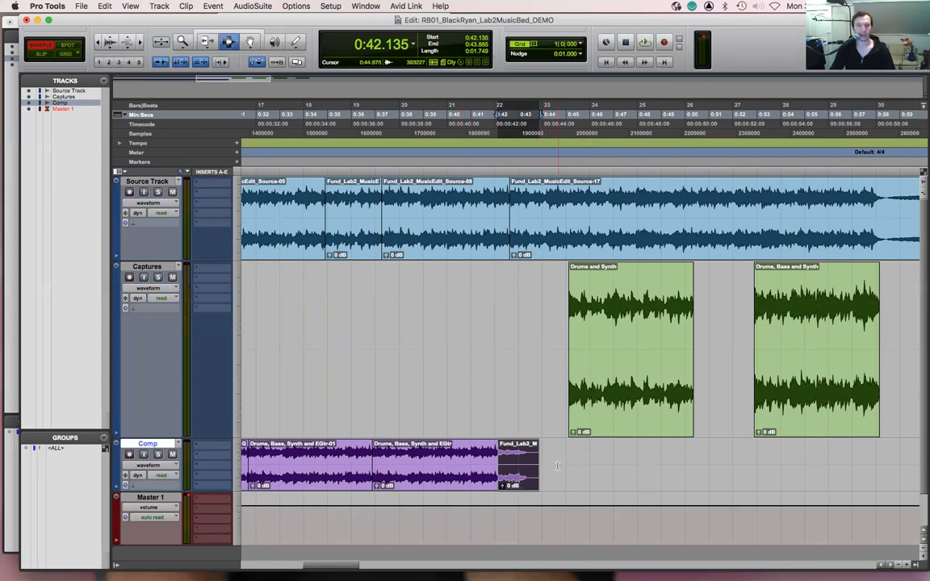
- Extend the tail clip selection to about 0:44.675 and render Vari-Fi on it with Slow Down, Fit To and fades on
left_click(557, 466, "shift")
left_click(255, 6)
mouse_move(275, 40)
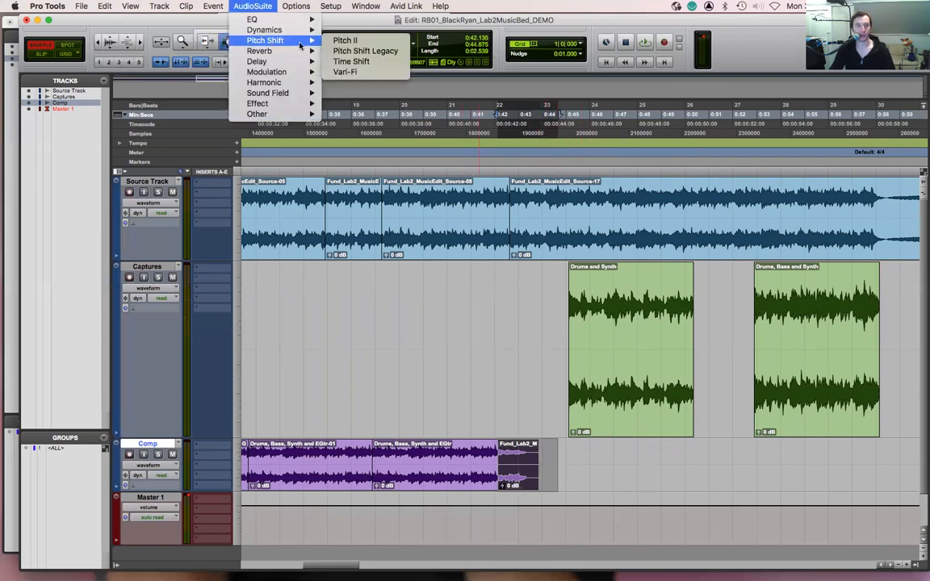
left_click(356, 73)
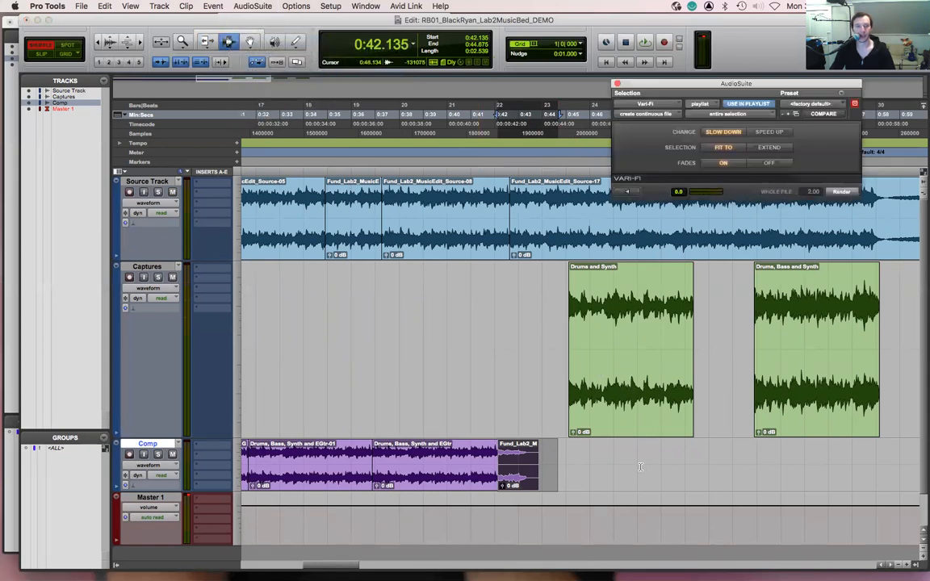
left_click(839, 192)
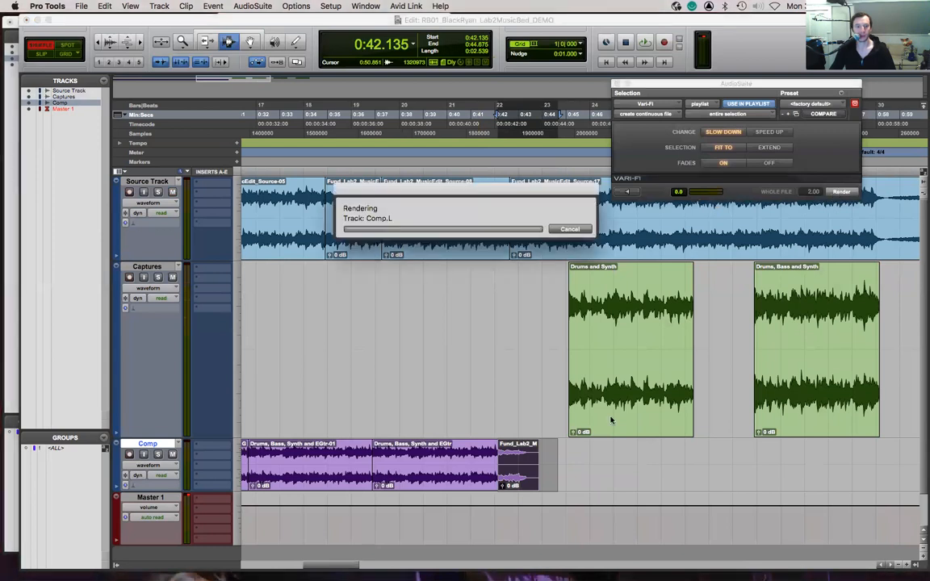
- Play the Comp ending from 0:40.774, and once more from 0:40.983, to check the slowed-down tail
left_click(465, 465)
key("space")
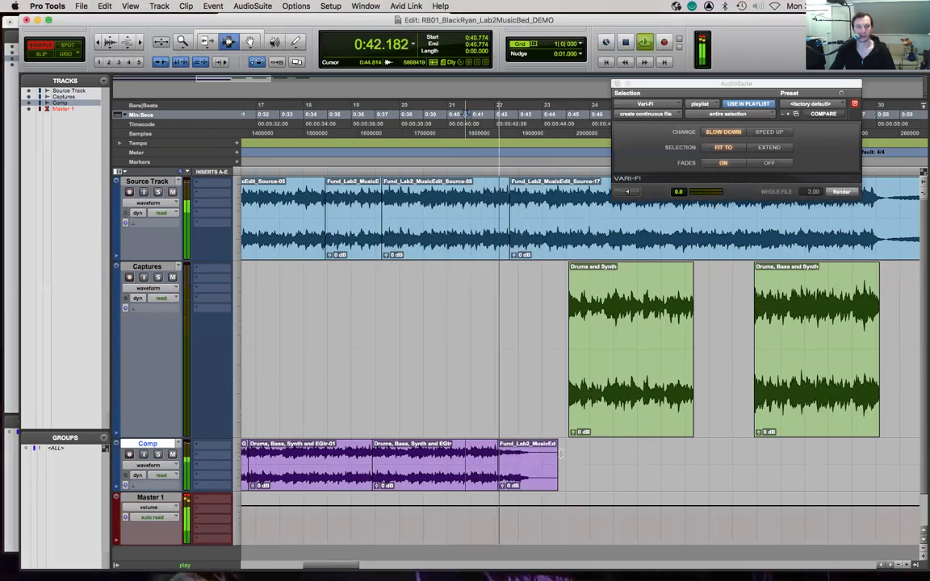
key("space")
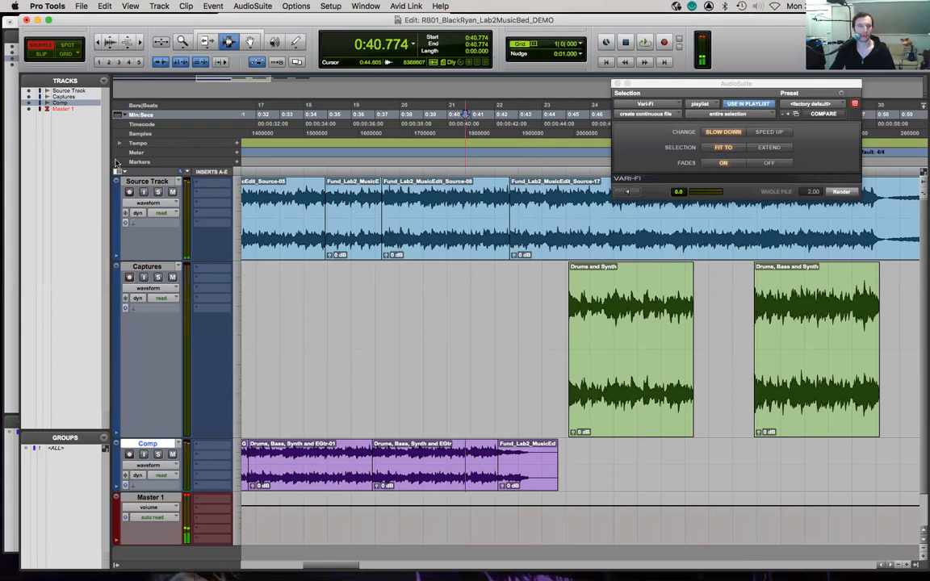
left_click(469, 167)
key("space")
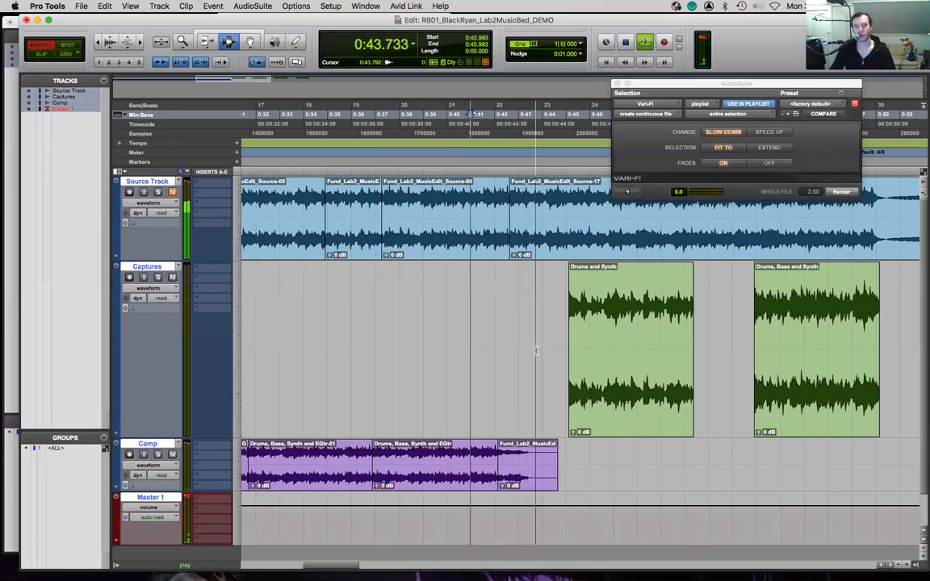
key("space")
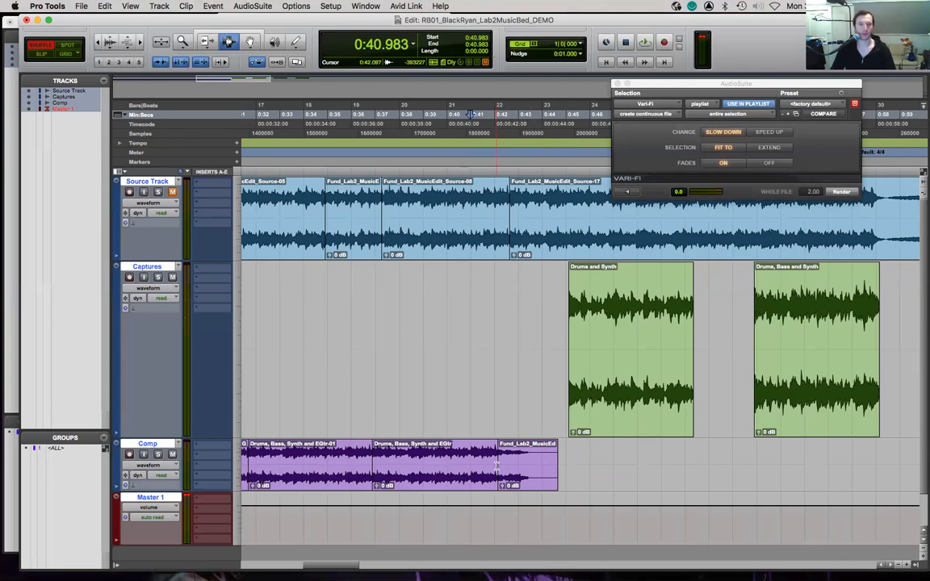
- Select the whole Comp from 0:44.977 back to the start and apply 10 ms batch fades and crossfades, adjusting the bounds of invalid fades
left_click_drag(565, 471, 25, 459)
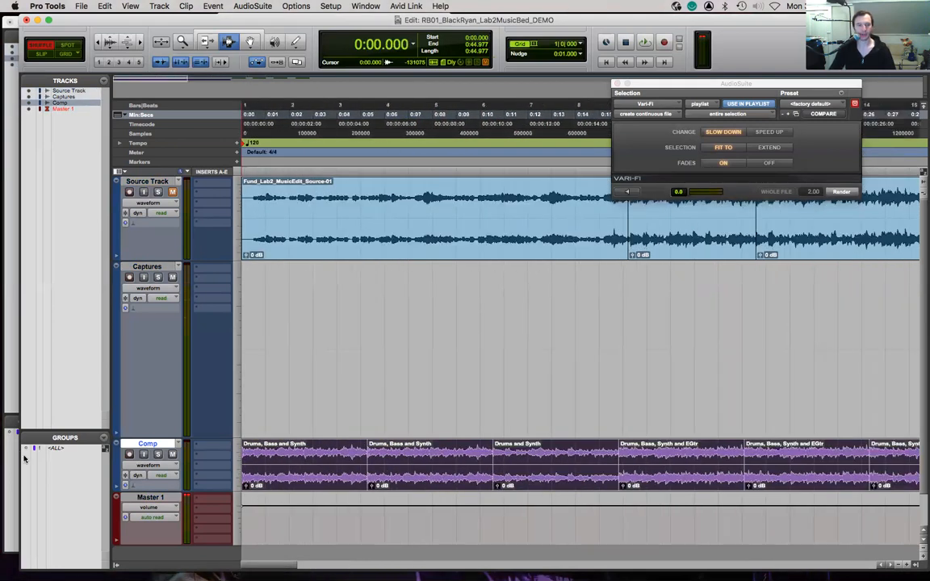
key("super+f")
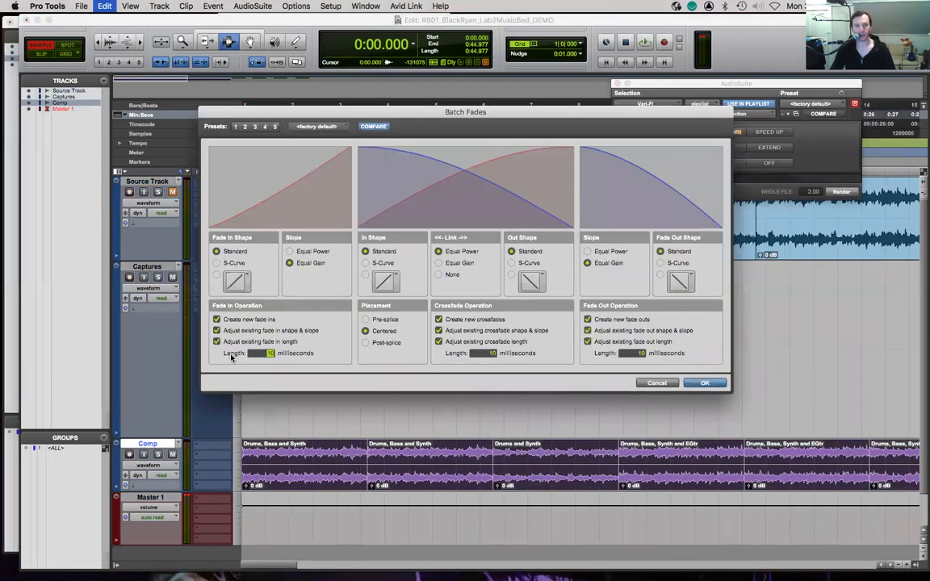
left_click(712, 385)
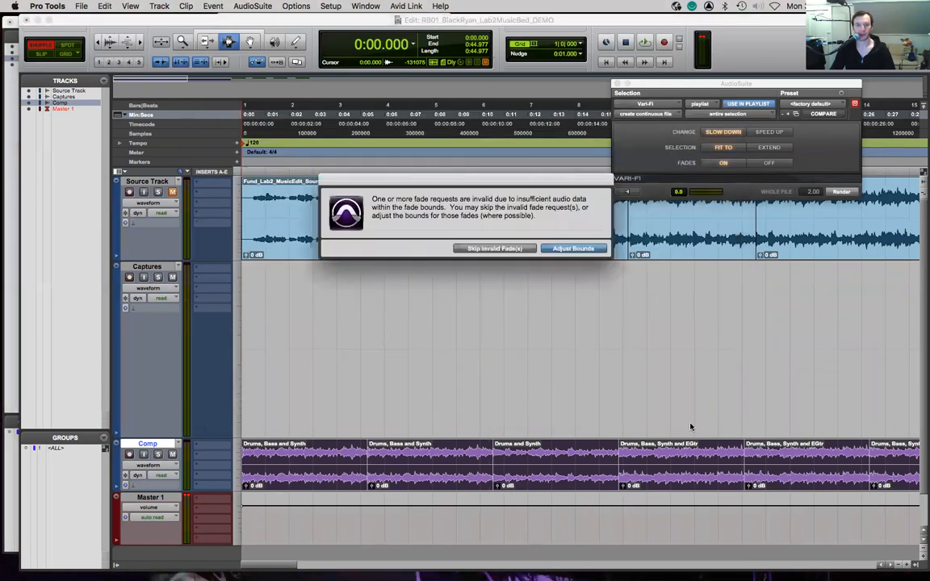
left_click(573, 249)
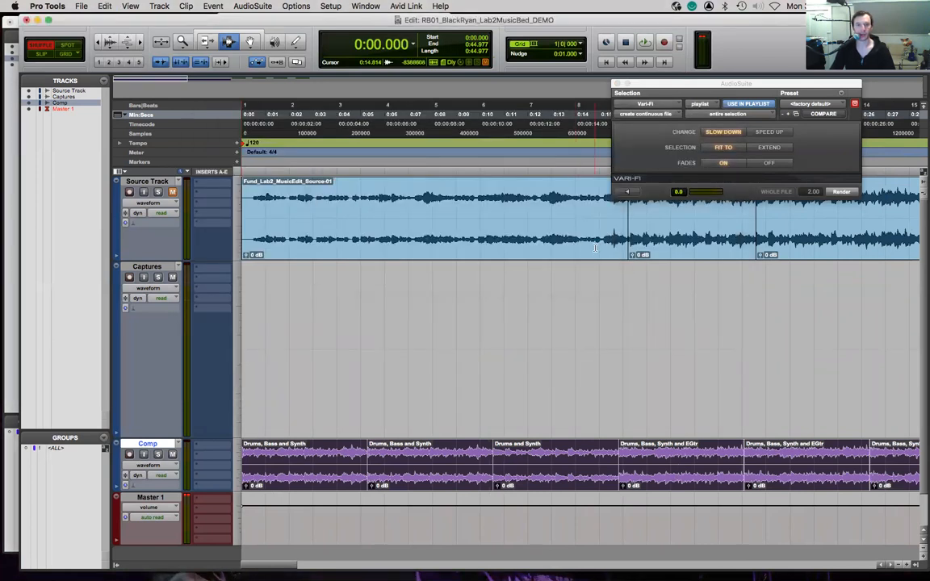
- Play Comp from the start to check the fades, and mute the Captures track
triple_click(465, 469)
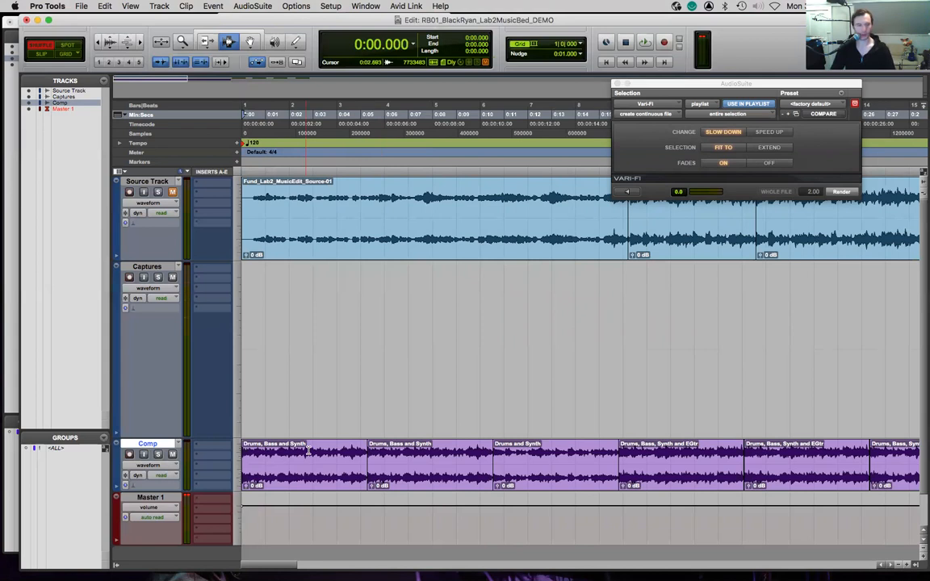
key("space")
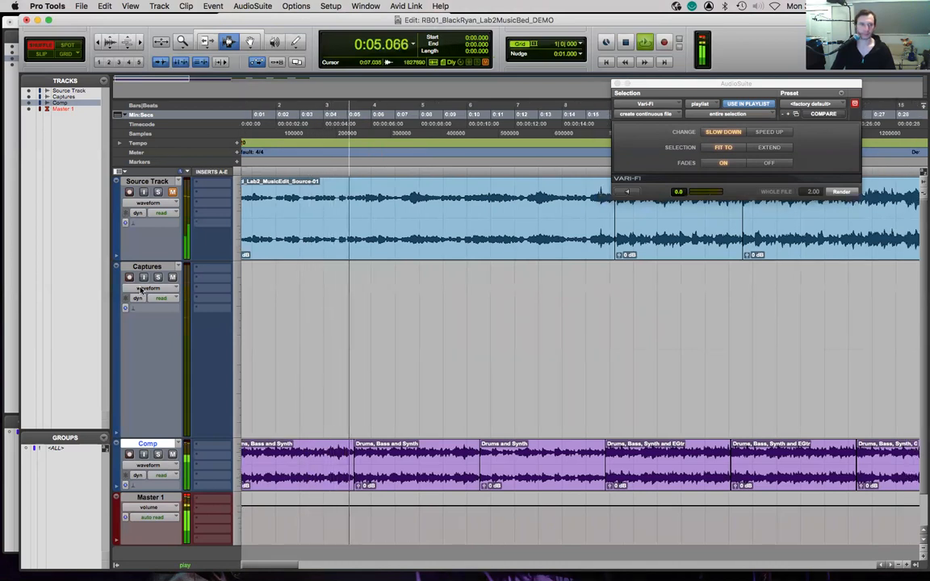
key("space")
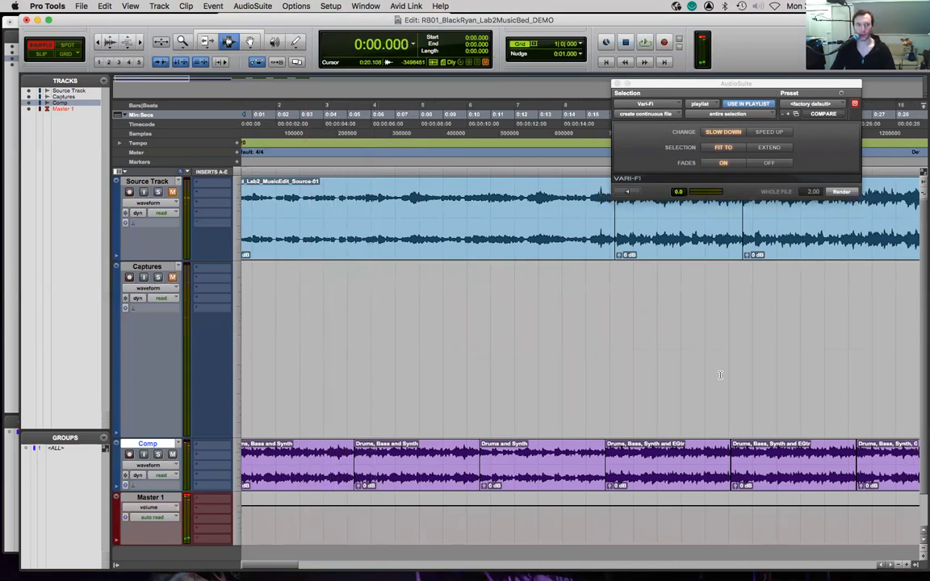
- Select the range from 0:00.000 to 0:44.768 across all tracks to define the bounce length
key("r")
key("r")
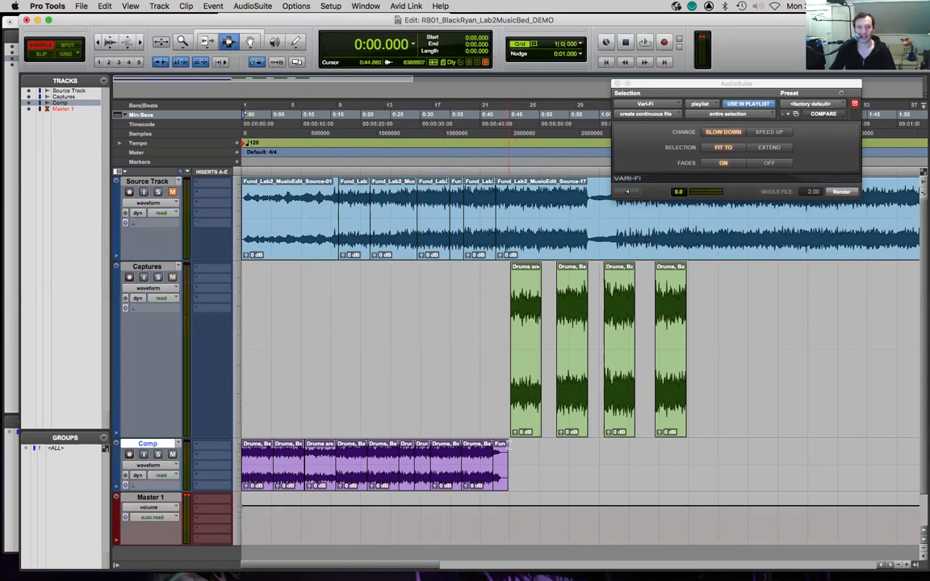
left_click(505, 169)
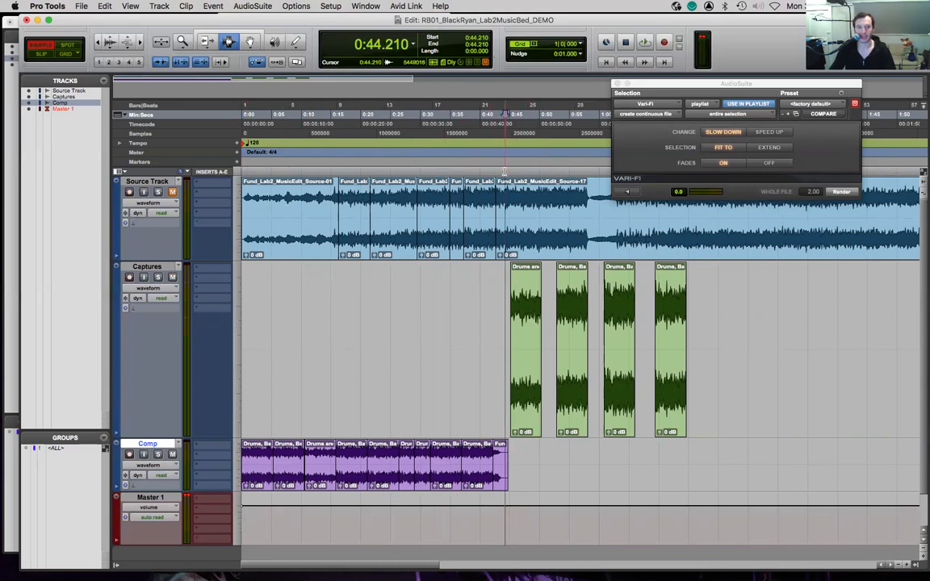
left_click(507, 172)
left_click_drag(507, 172, 202, 165)
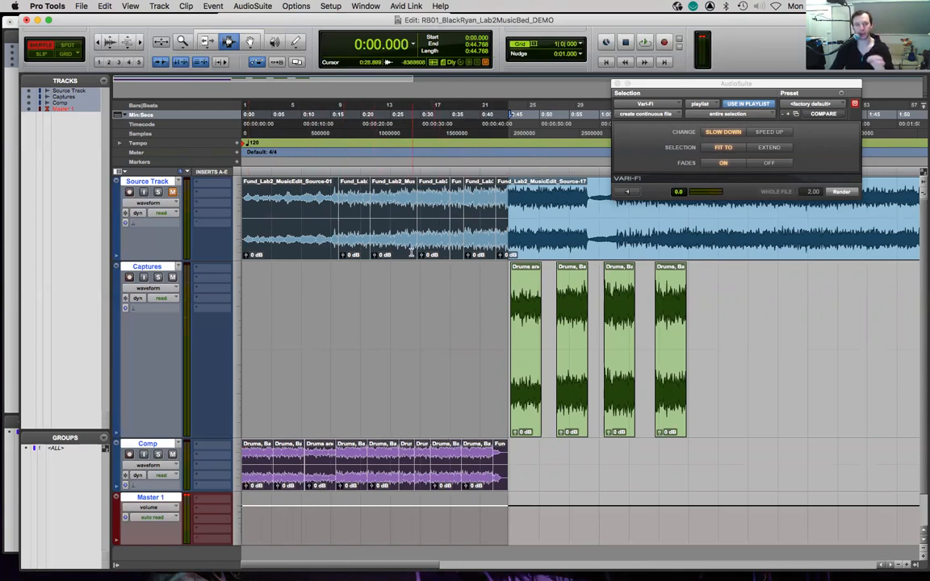
- Start a bounce to disk and set the WAV to Interleaved format at 16 Bit
left_click(84, 9)
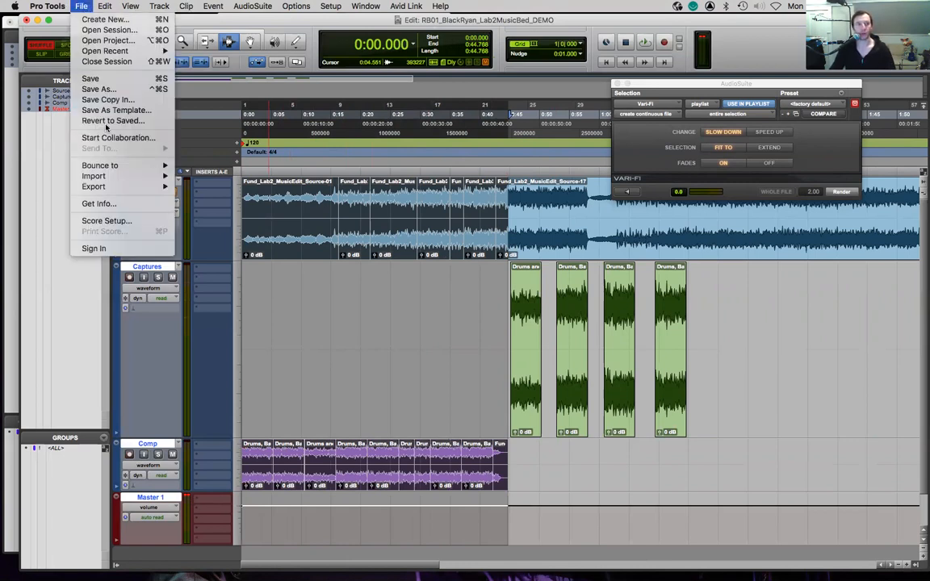
mouse_move(113, 168)
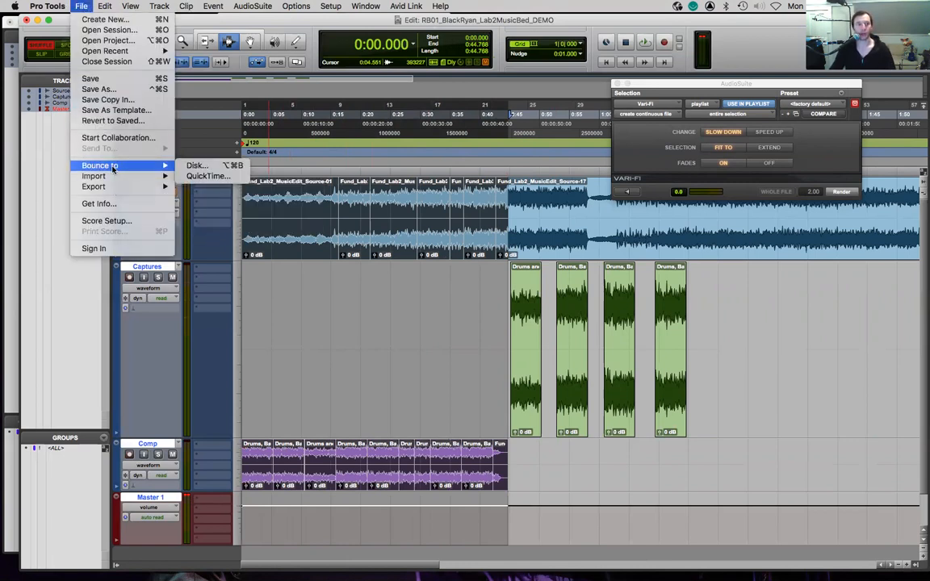
left_click(203, 170)
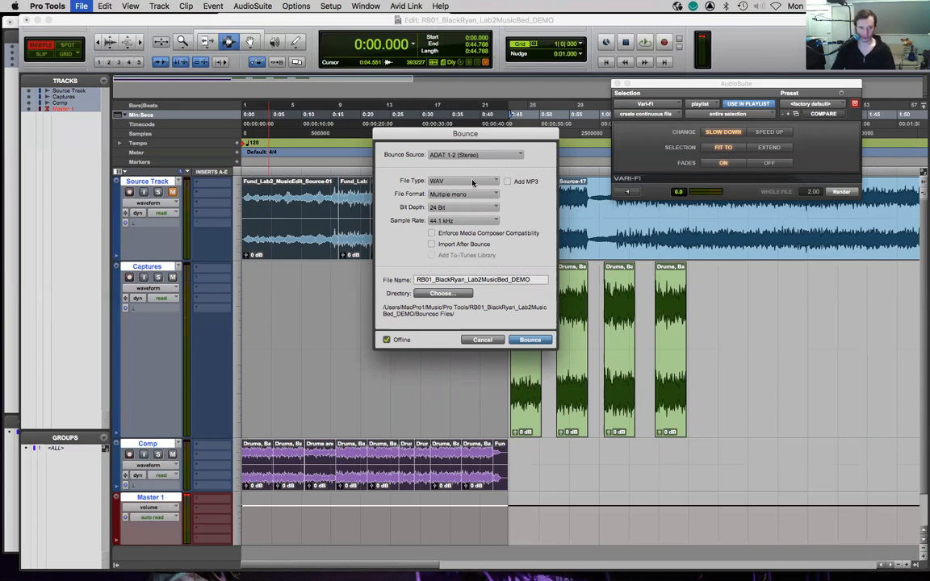
left_click(463, 197)
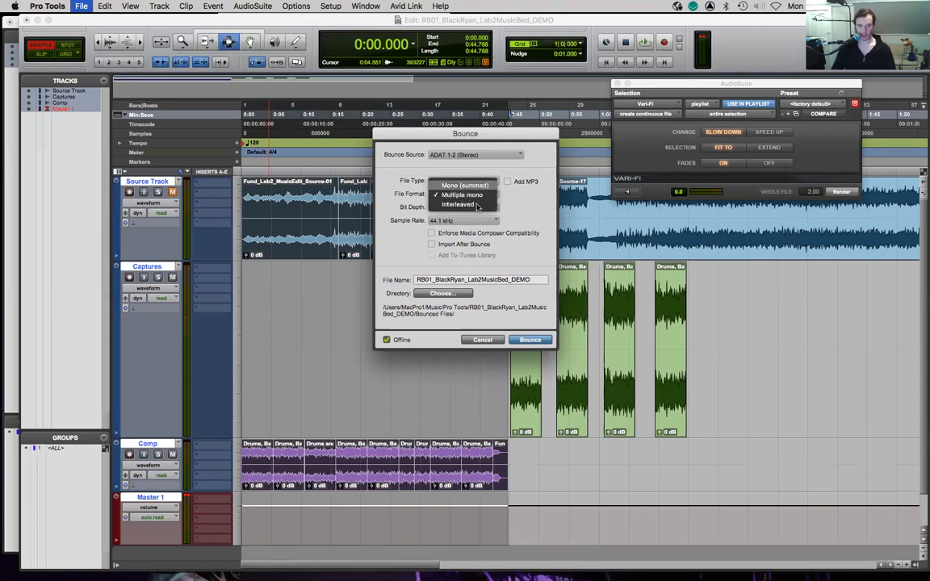
left_click(458, 204)
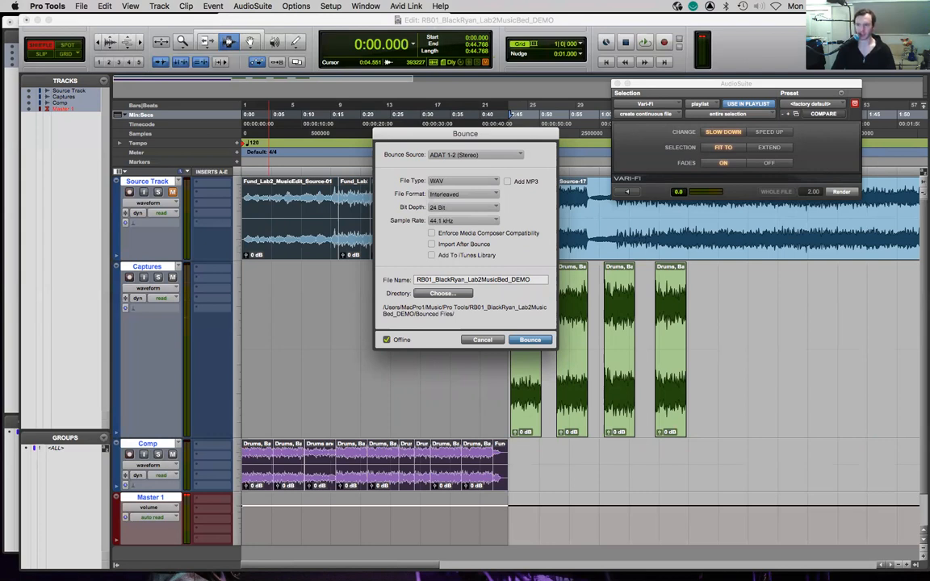
left_click(456, 208)
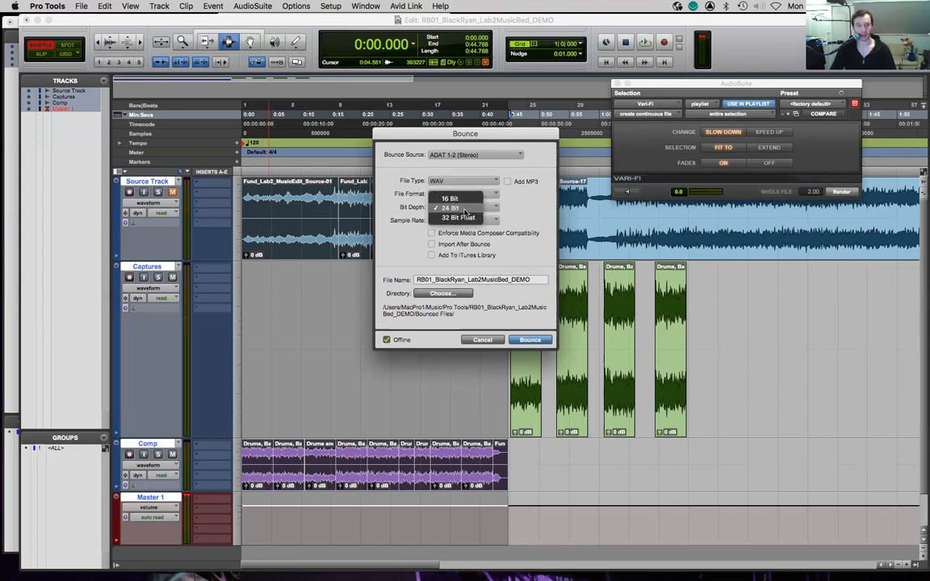
left_click(456, 199)
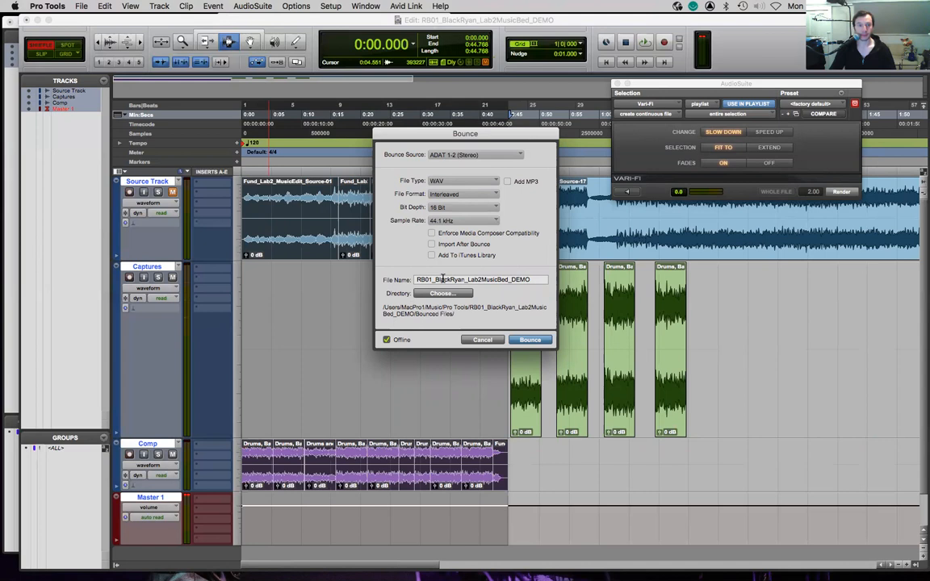
- Choose the session's Bounced Files folder as the bounce destination and enable the additional MP3 file
left_click(438, 296)
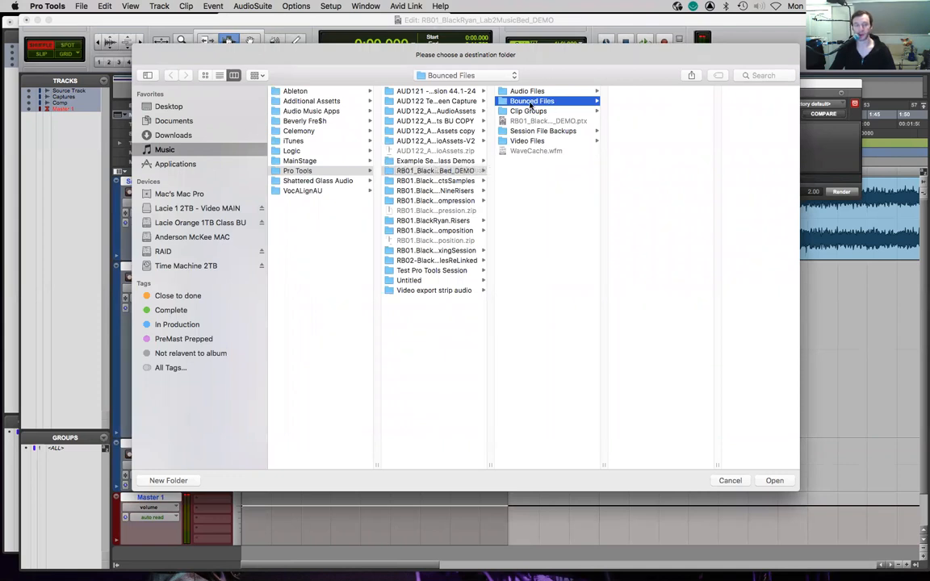
left_click(774, 480)
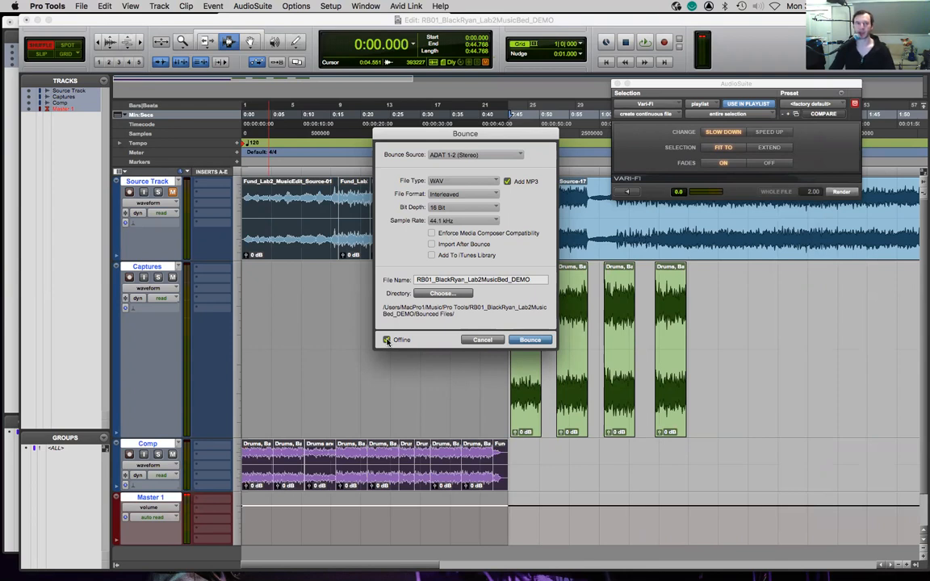
- Bounce the selection offline, keeping the MP3 at 320 kbit/s constant bit rate and the genre as Unknown
left_click(529, 340)
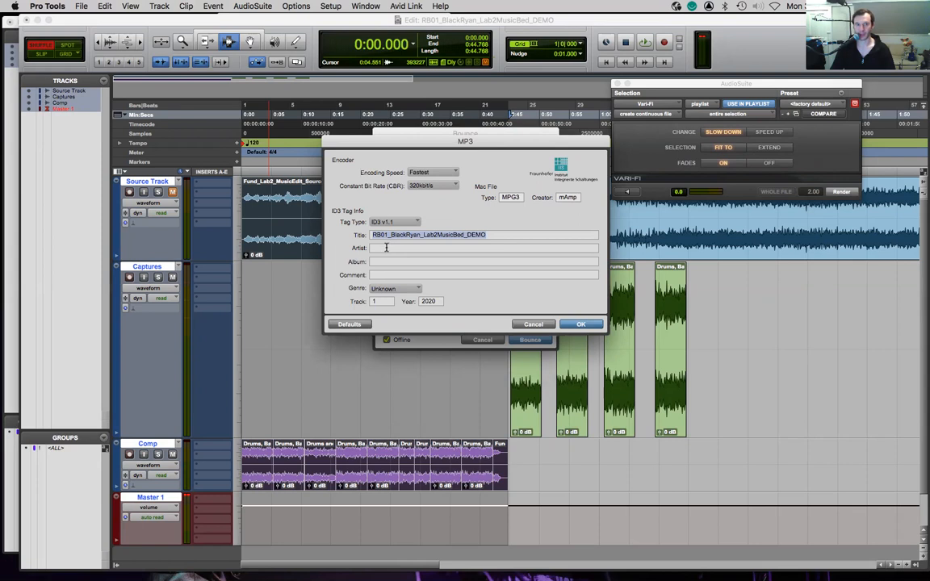
left_click(428, 186)
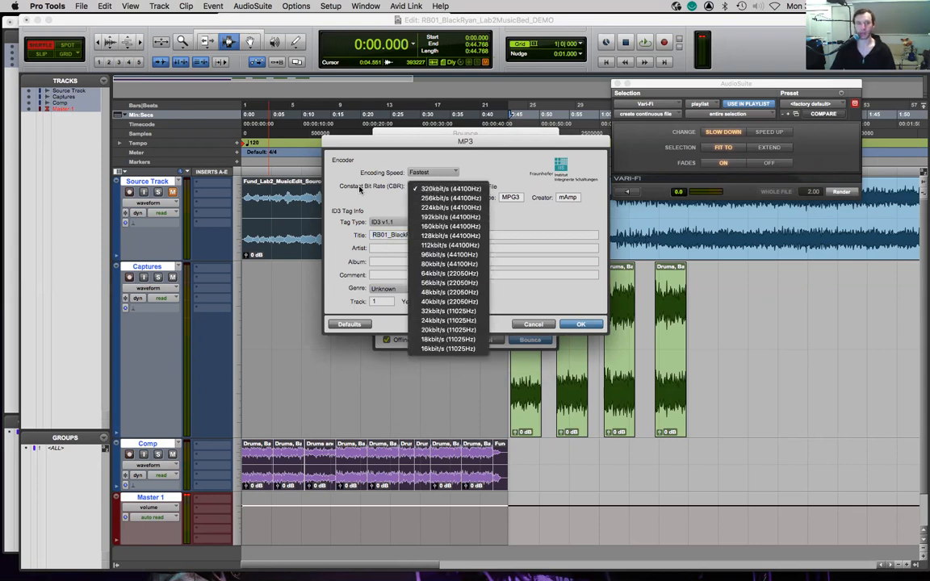
left_click(360, 188)
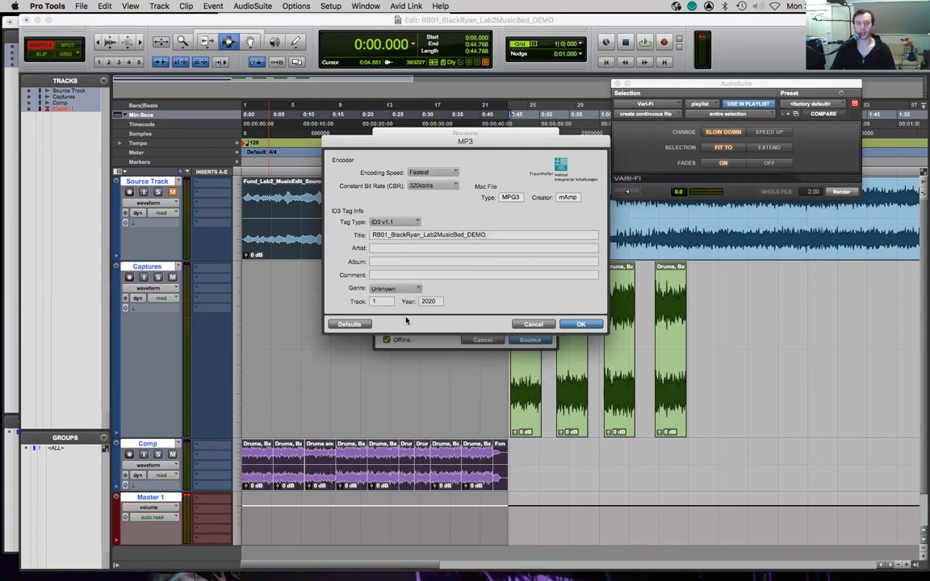
left_click(407, 288)
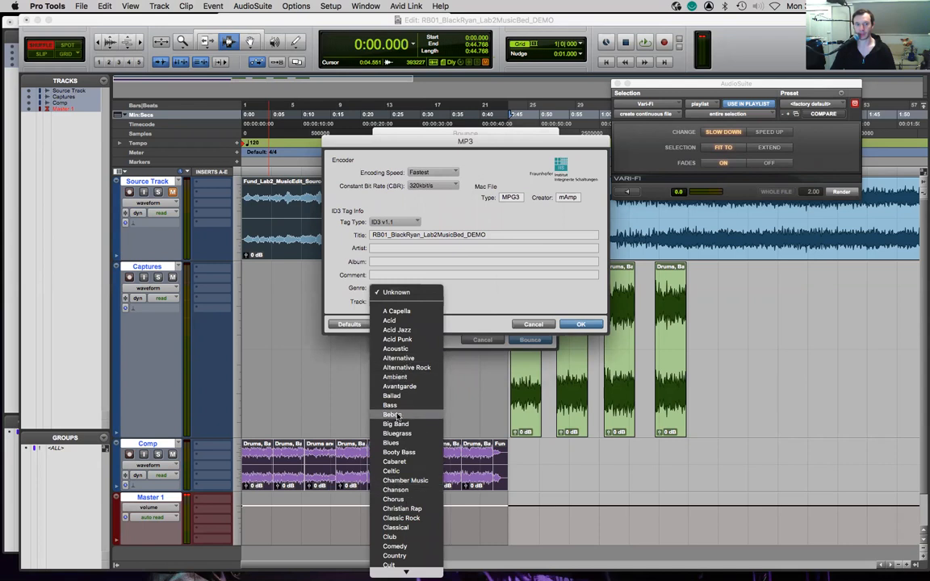
left_click(497, 258)
left_click(581, 324)
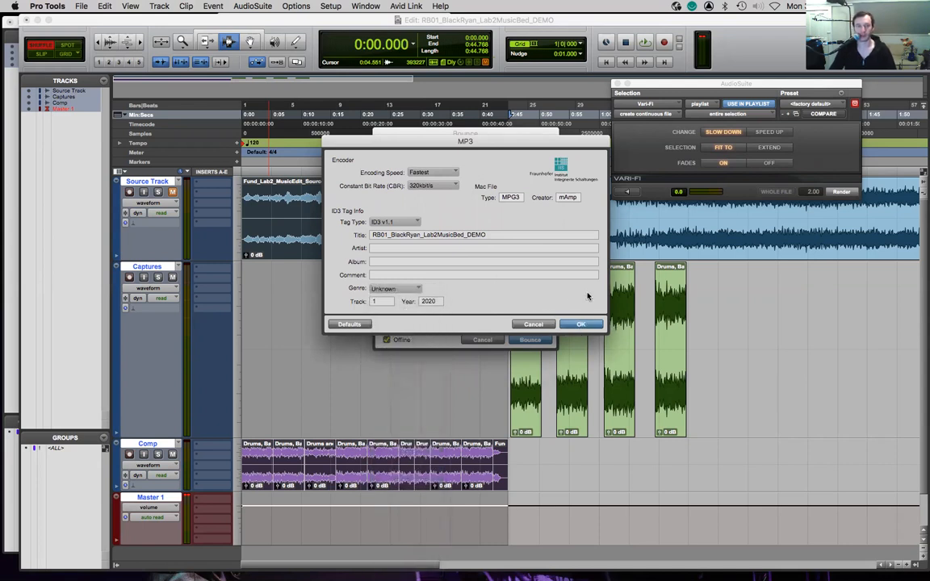
left_click(585, 326)
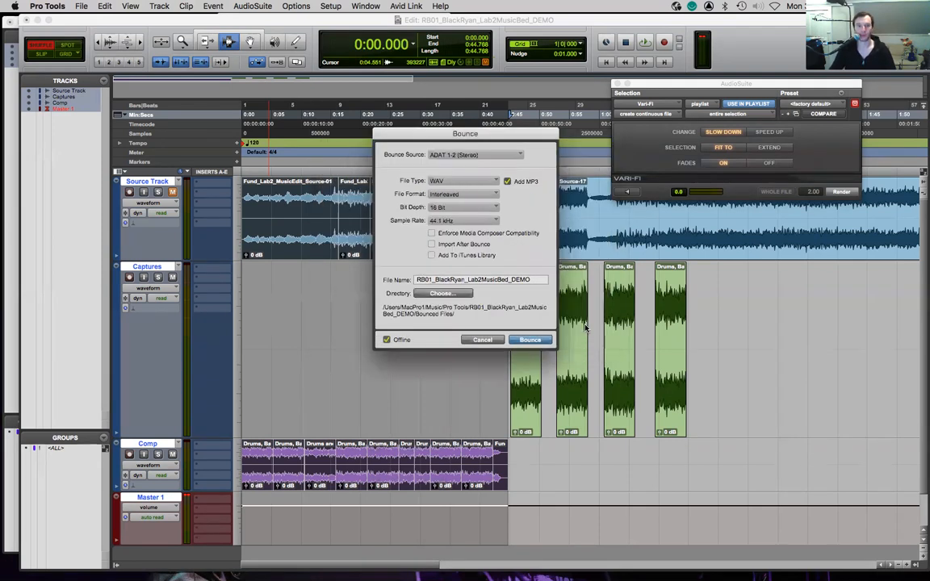
key("Return")
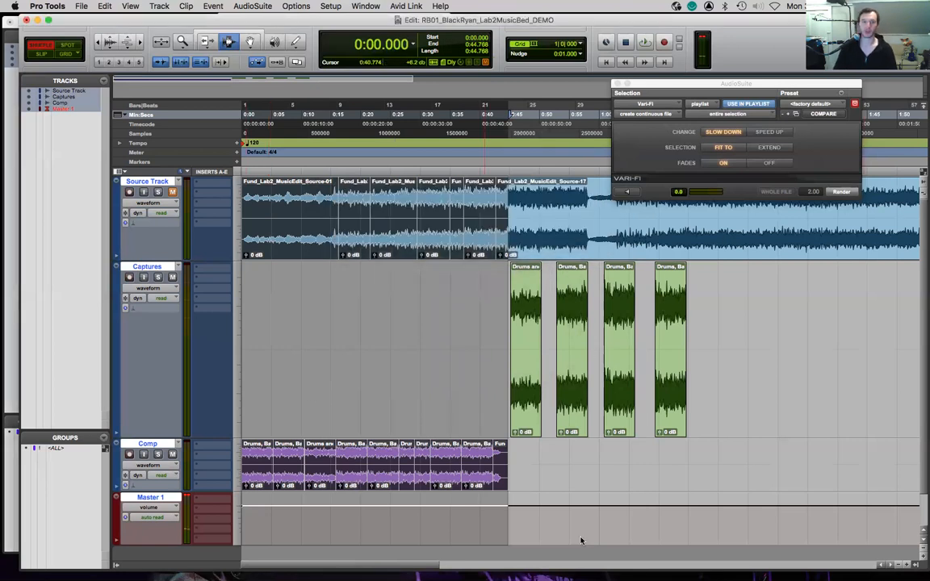
- Switch to Finder to locate the bounced files
key("super+Tab")
key("super+Tab")
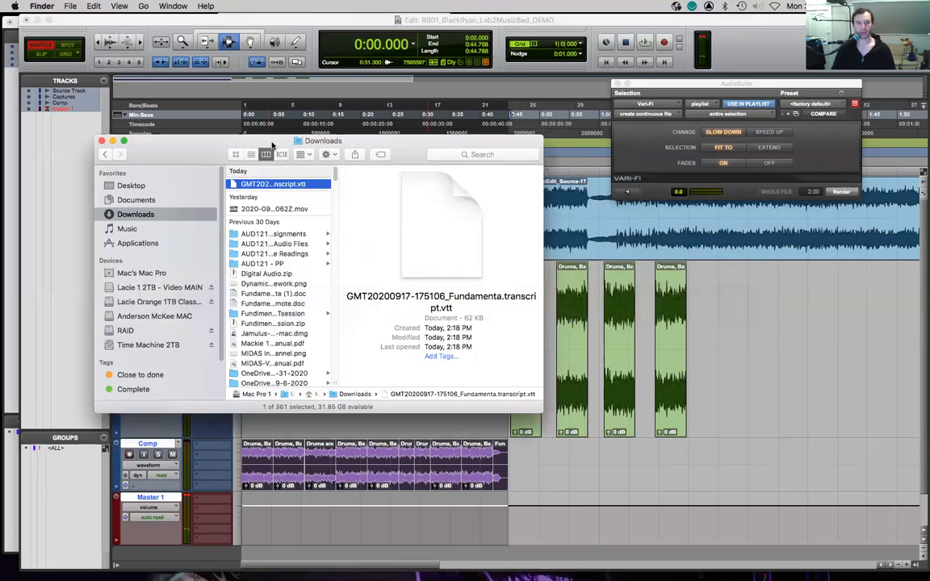
key("super+Tab")
key("super+shift+Tab")
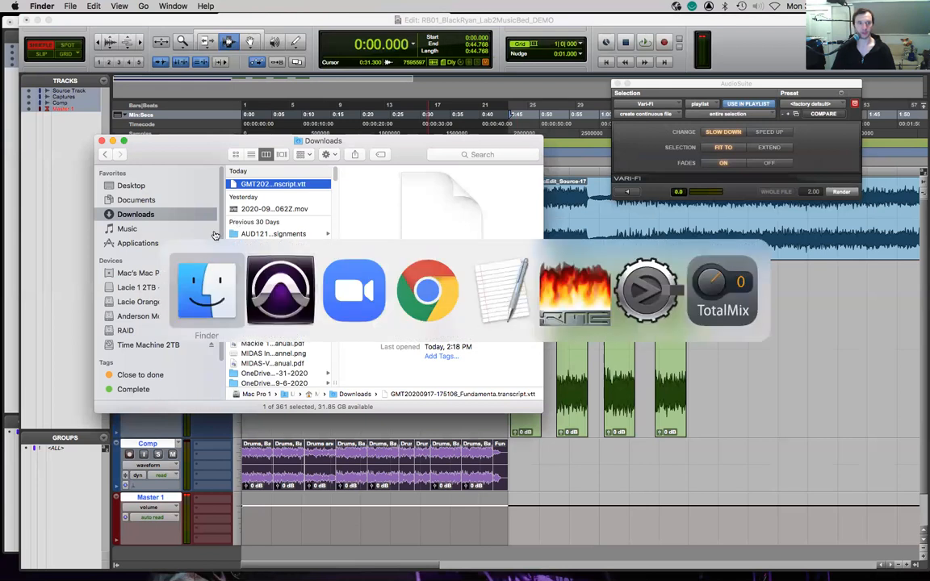
left_click(146, 301)
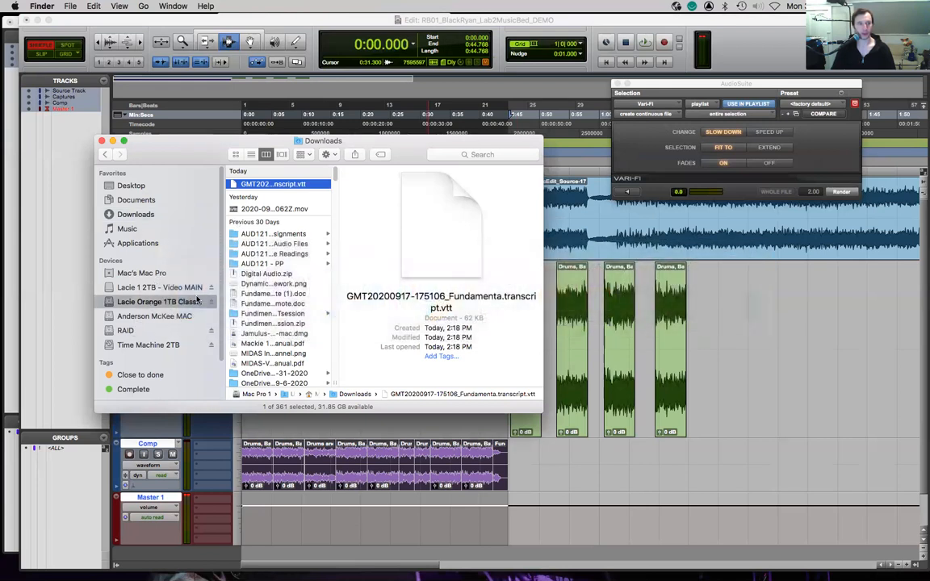
left_click(287, 280)
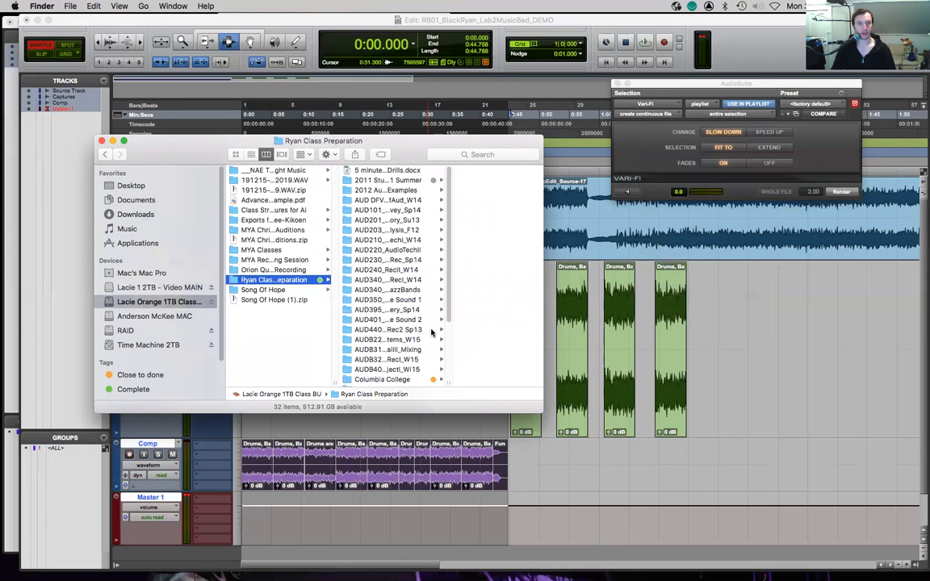
left_click(403, 379)
left_click(383, 363)
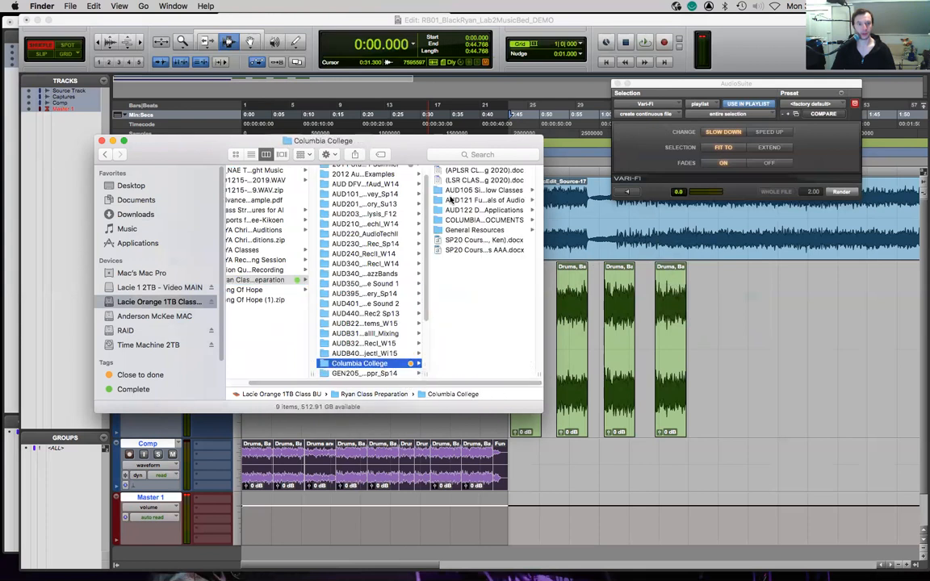
left_click(424, 181)
left_click(475, 270)
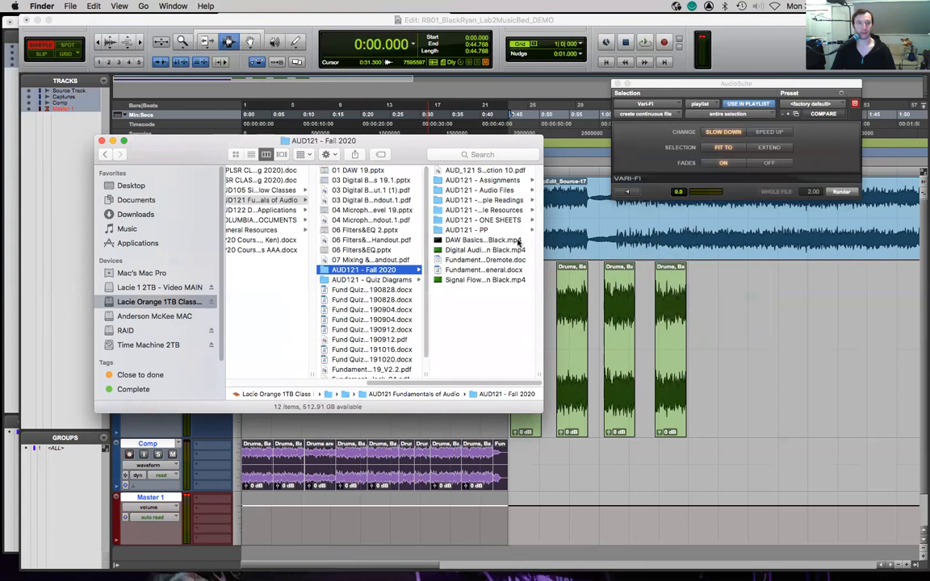
- Browse from Music to the Pro Tools folder and open Bounced Files inside the Lab2MusicBed_DEMO session folder
left_click(129, 229)
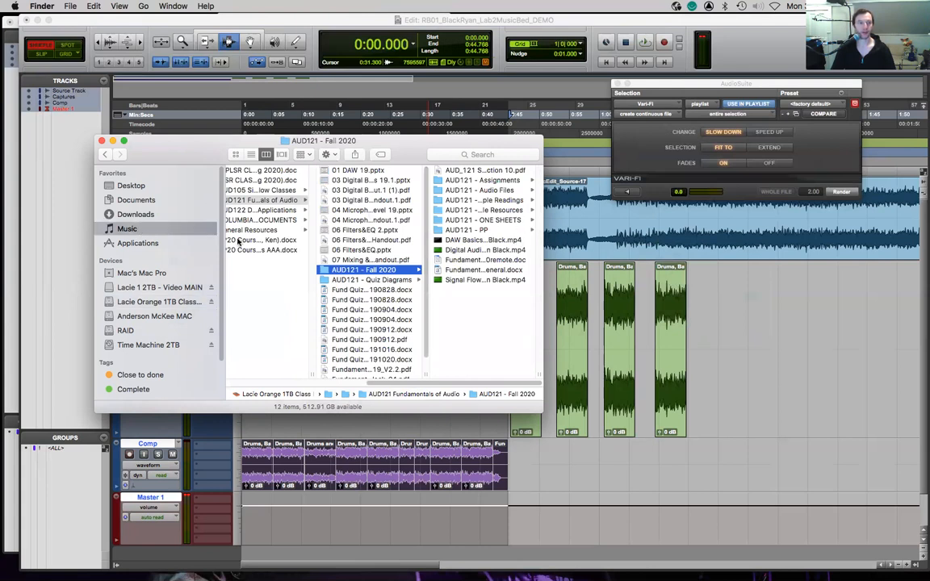
left_click(257, 250)
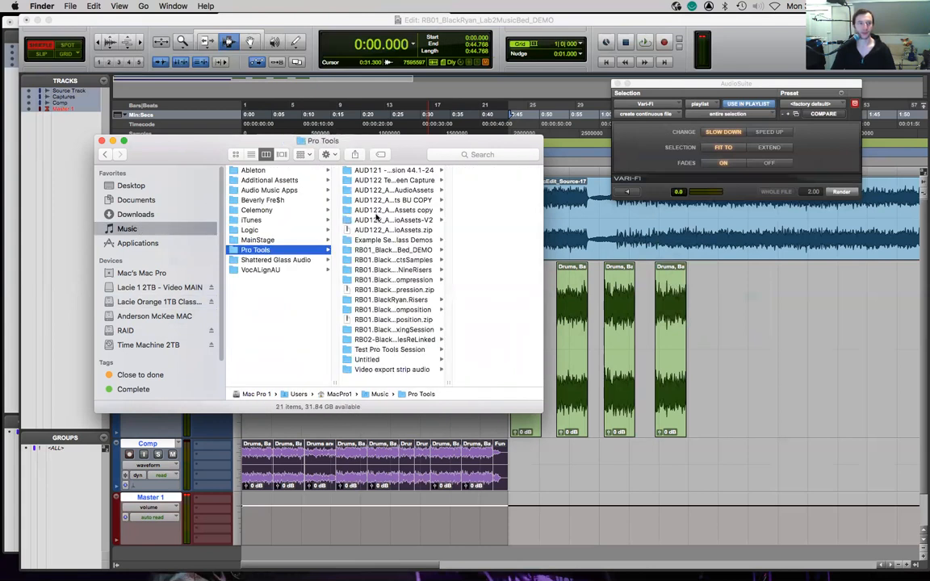
left_click_drag(448, 383, 466, 381)
left_click(433, 250)
left_click(452, 180)
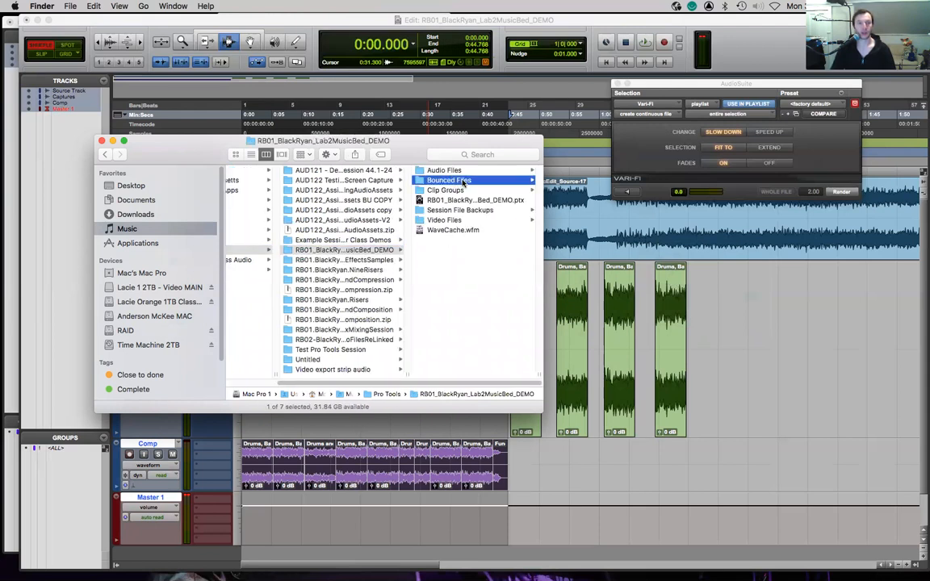
- Select the bounced Lab2MusicBed_DEMO MP3 in the Bounced Files folder, preview its audio with Quick Look, and close the preview
left_click(472, 180)
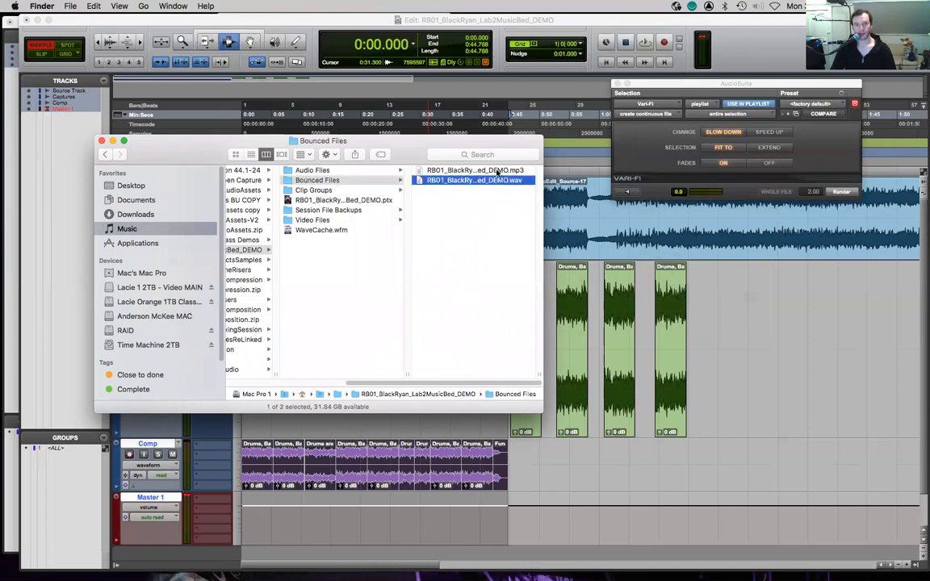
left_click(371, 170)
scroll(484, 235, "left", 5)
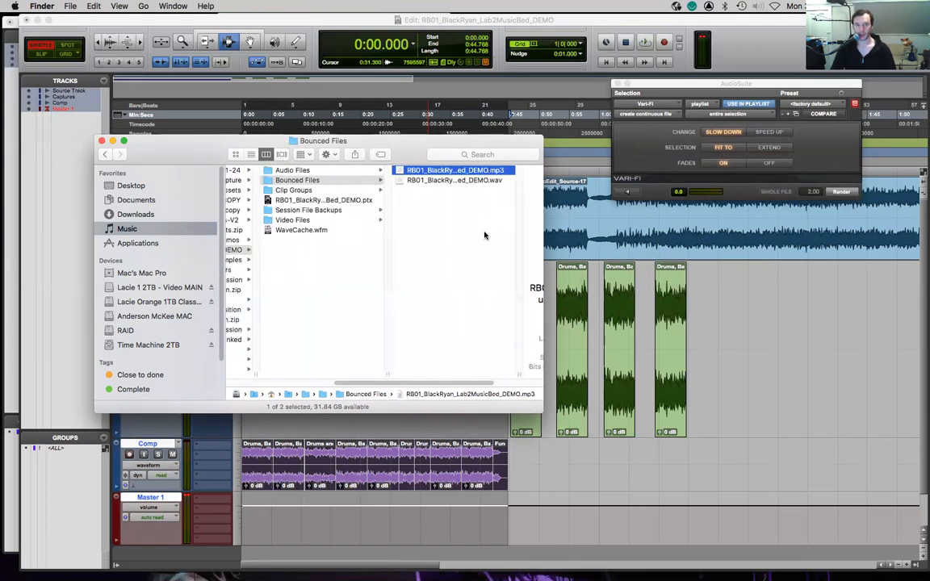
scroll(485, 235, "right", 3)
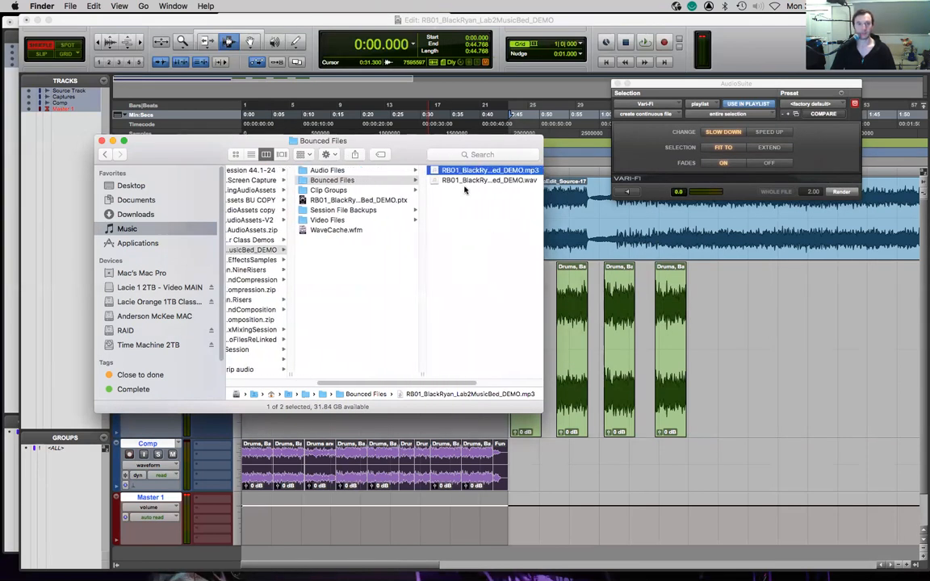
key("space")
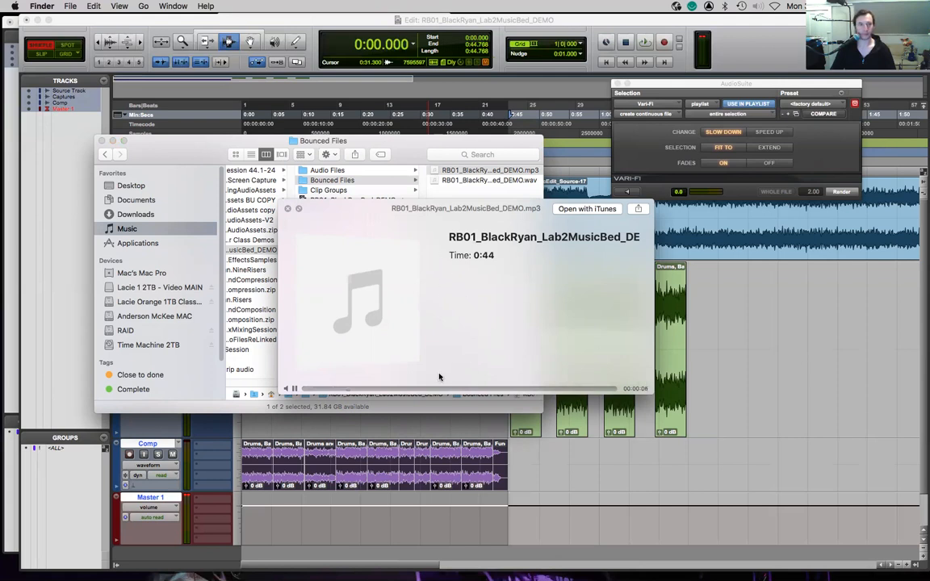
key("space")
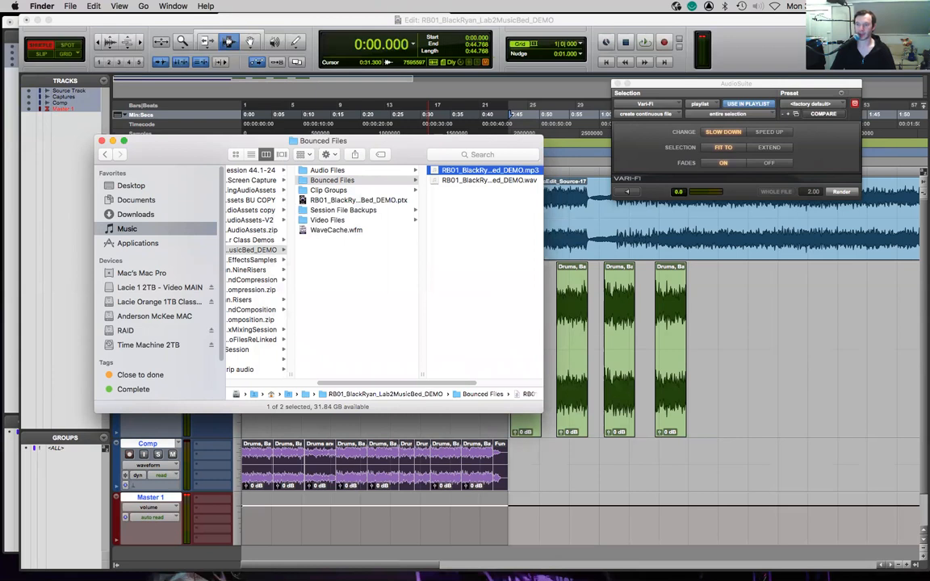
- Switch from Finder past Pro Tools to the Zoom application
key("super+Tab")
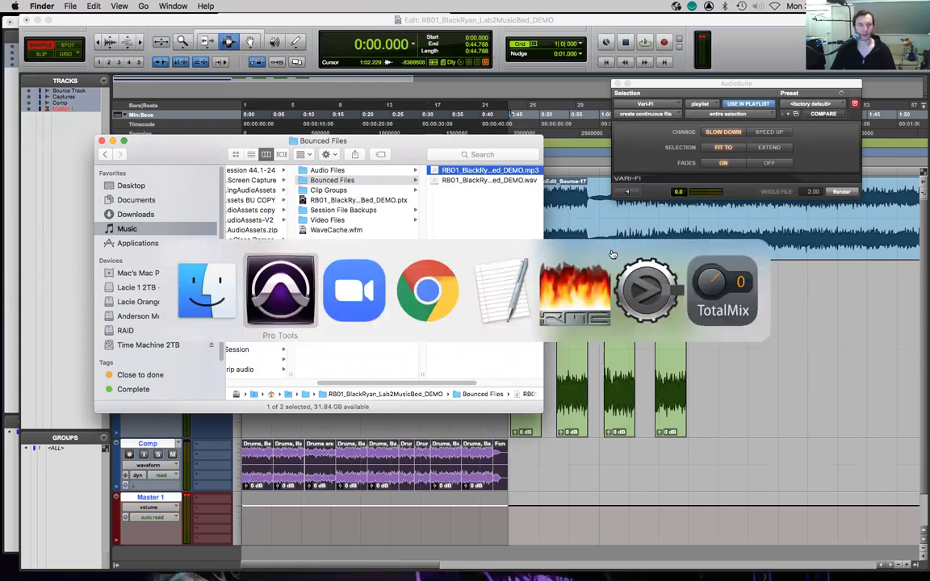
key("super+Tab")
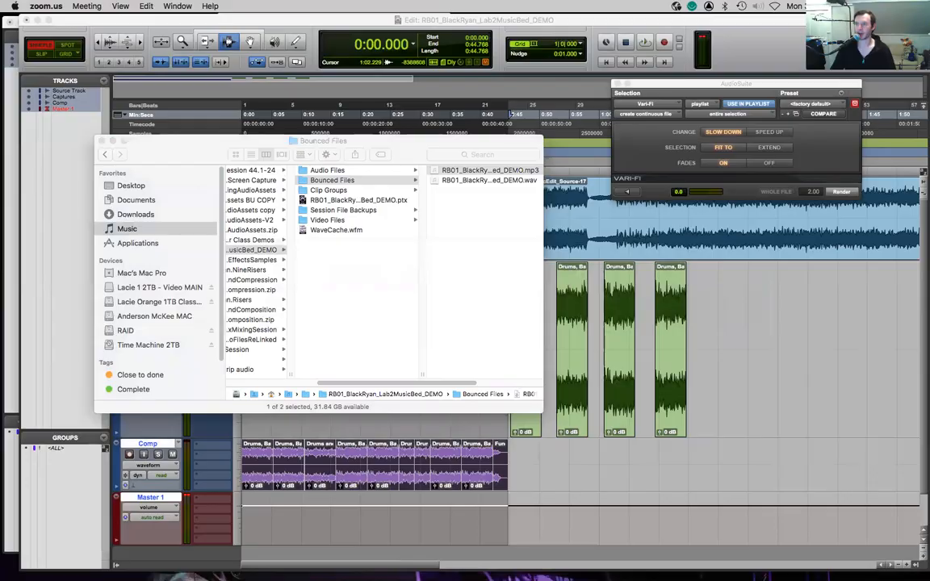